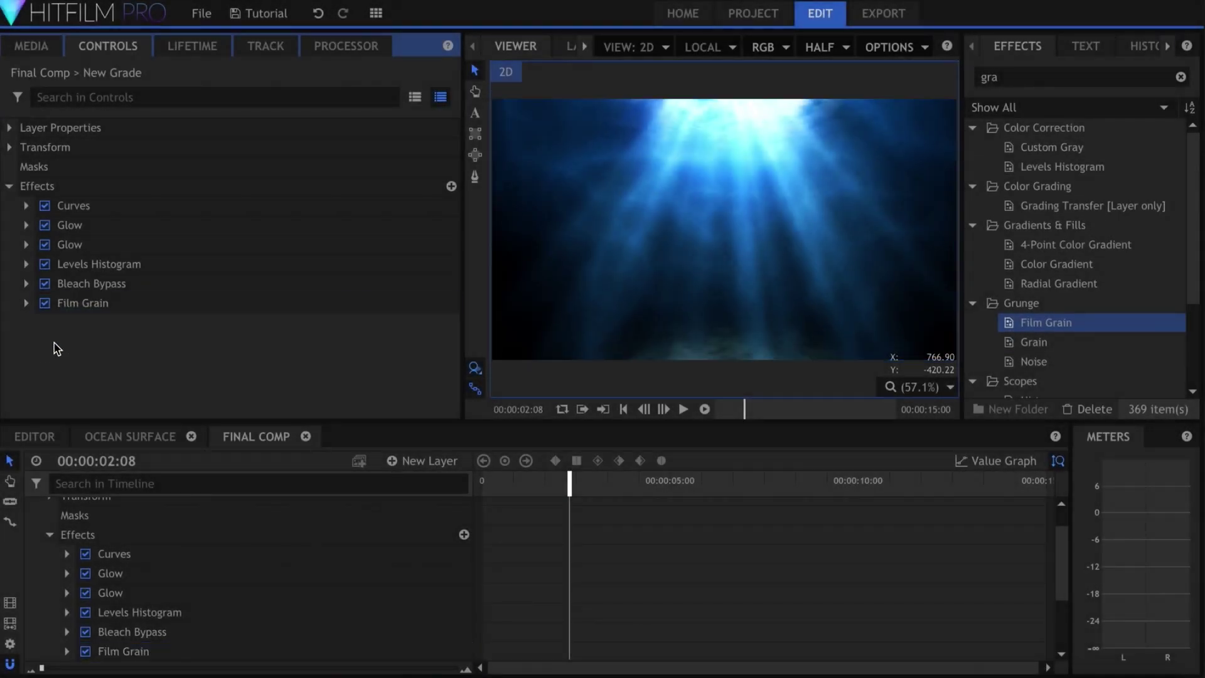
Move the playhead to five seconds and lower the first Glow's Intensity to 1.1.
drag(609, 500, 673, 498)
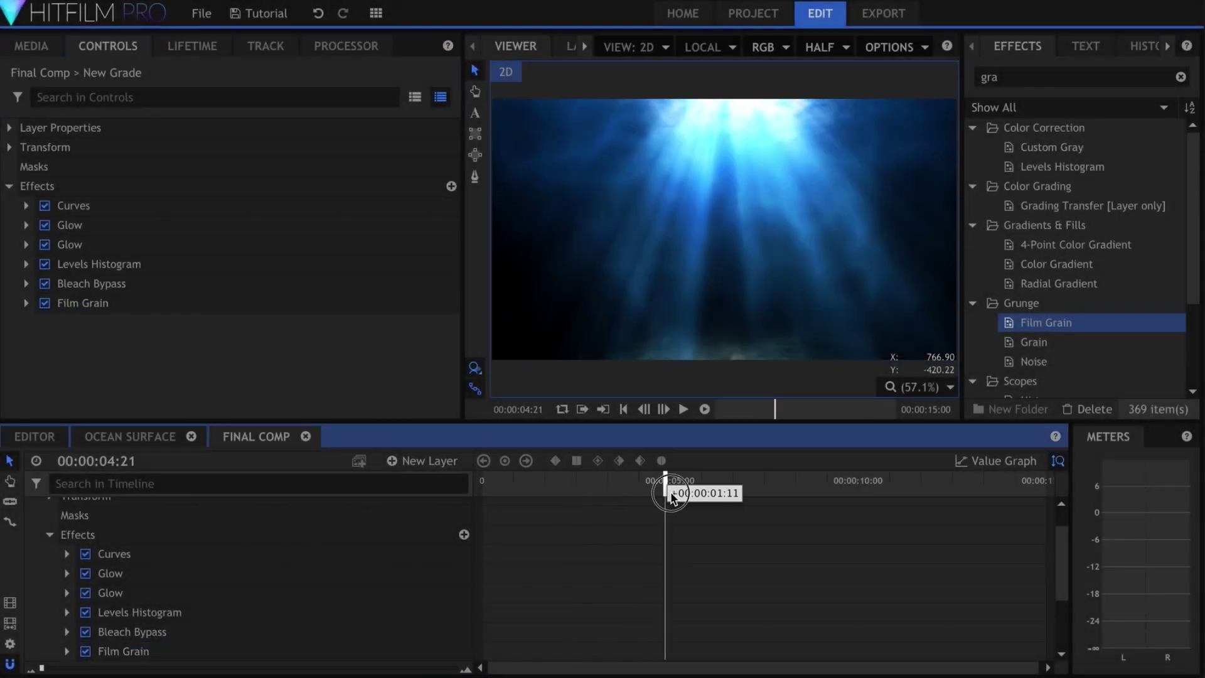
drag(673, 499, 671, 497)
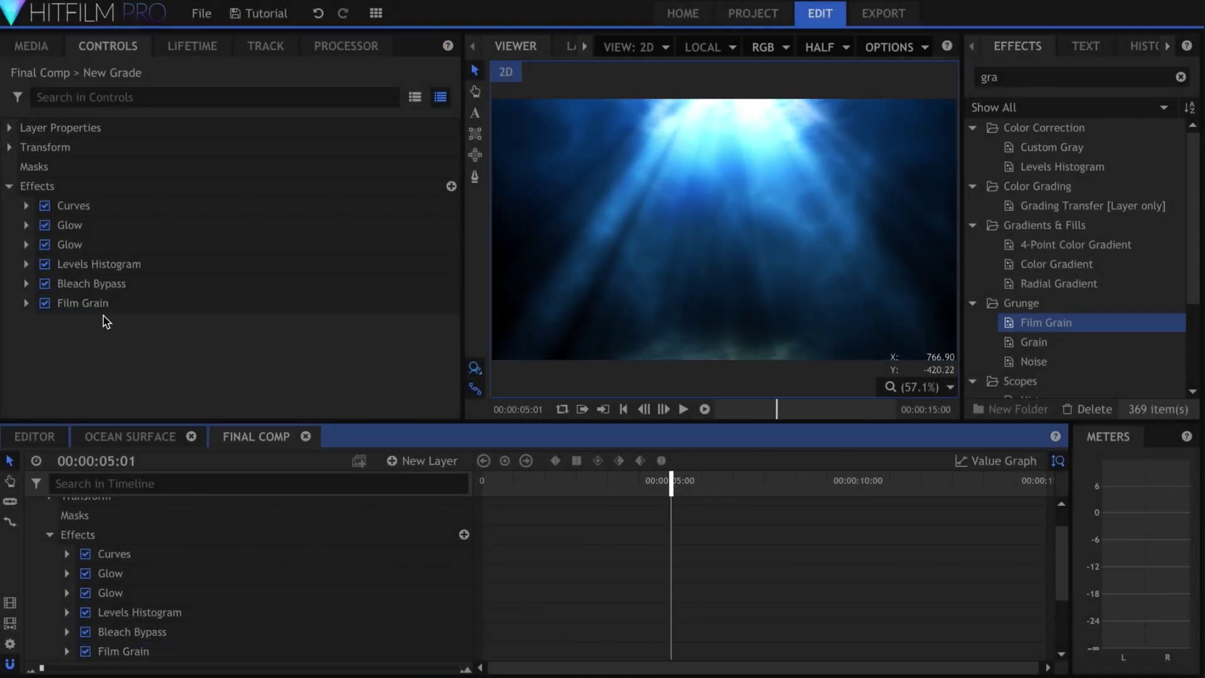
click(27, 245)
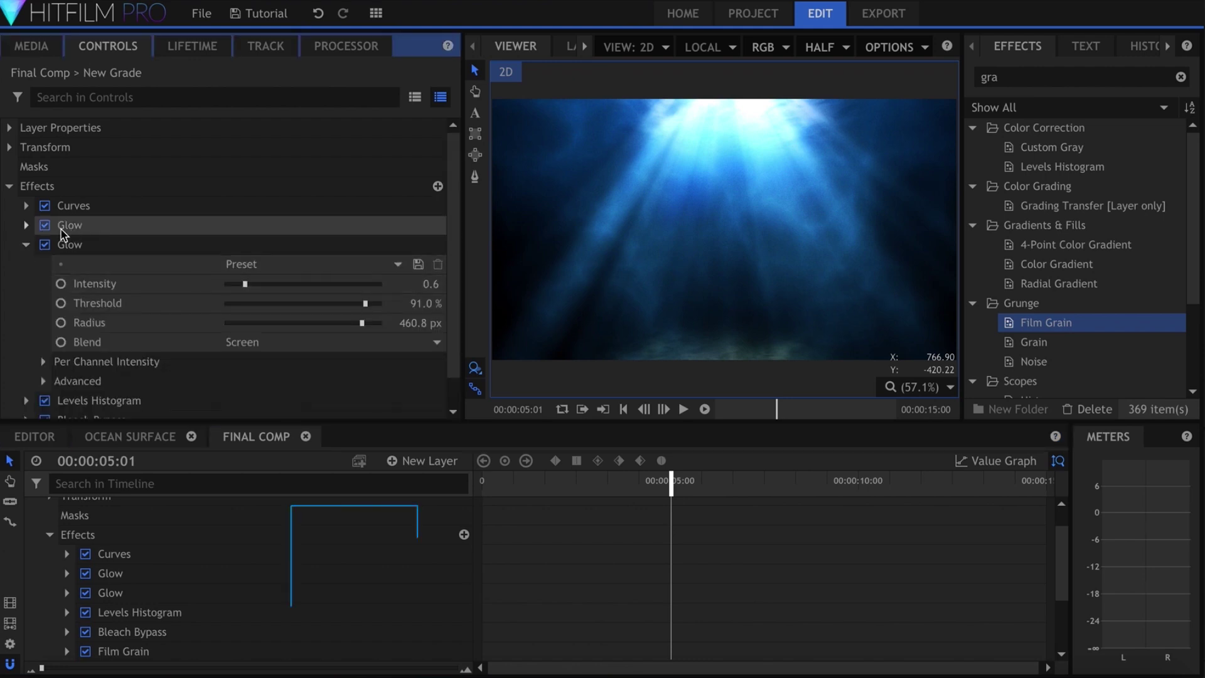
click(25, 244)
click(263, 264)
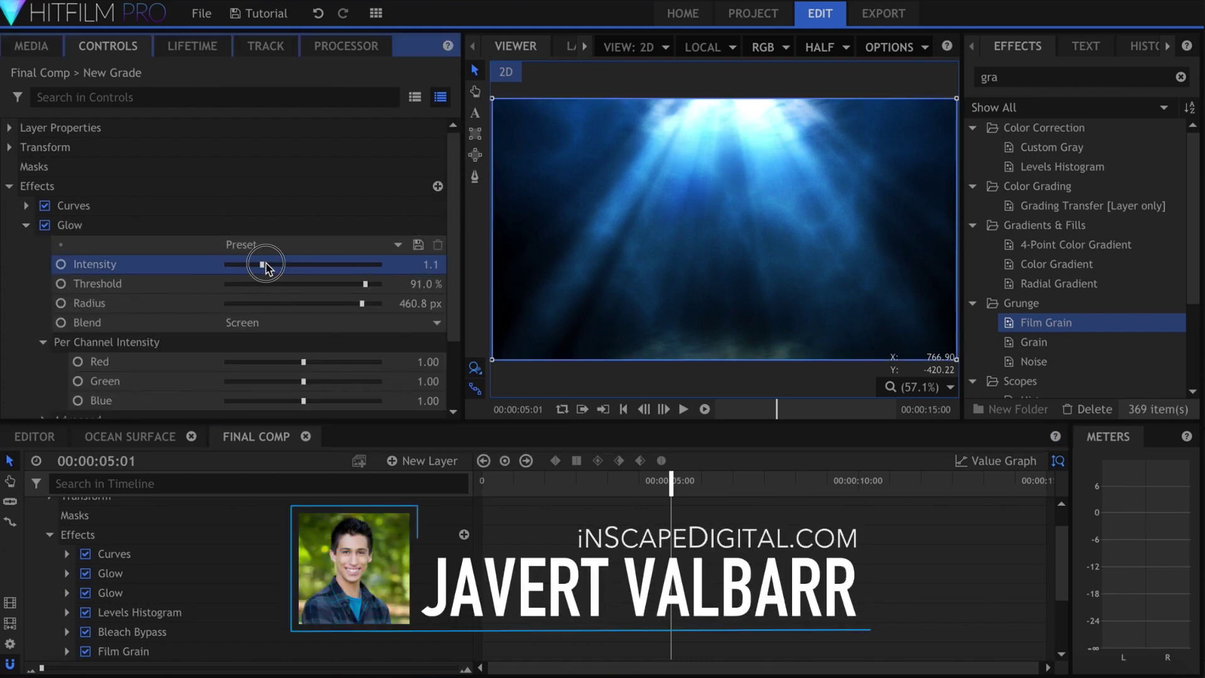
click(25, 224)
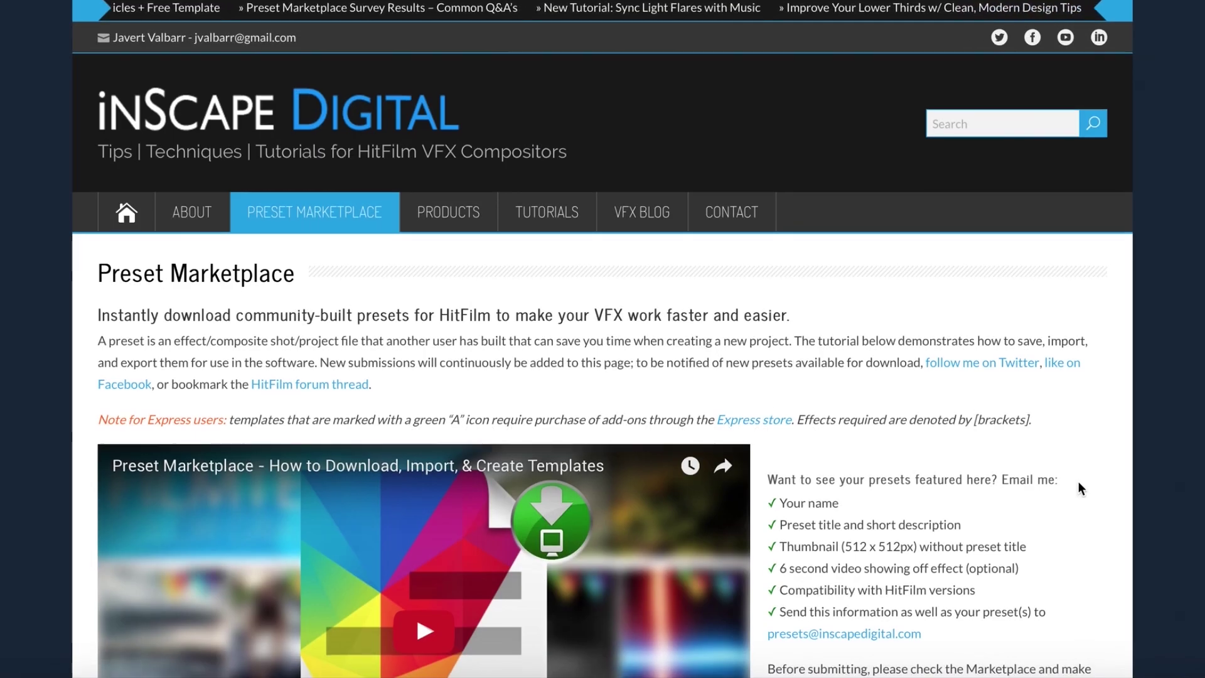
scroll(1078, 482, down, 2)
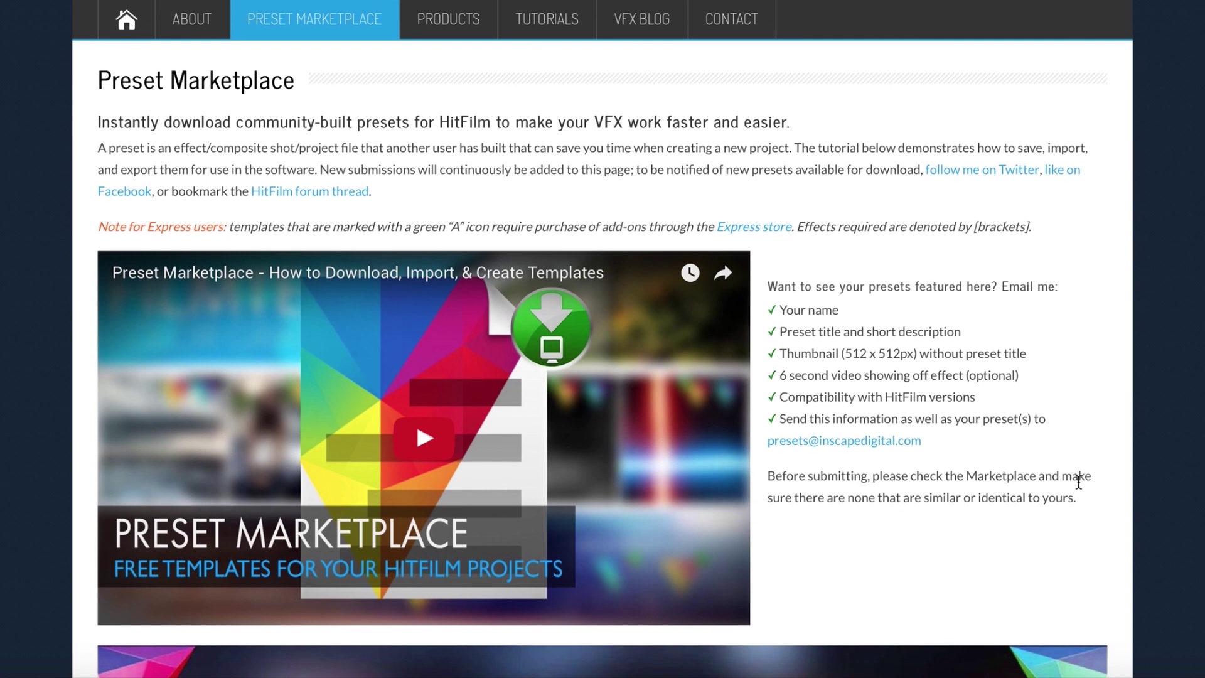
scroll(1126, 489, down, 1)
scroll(1126, 490, down, 2)
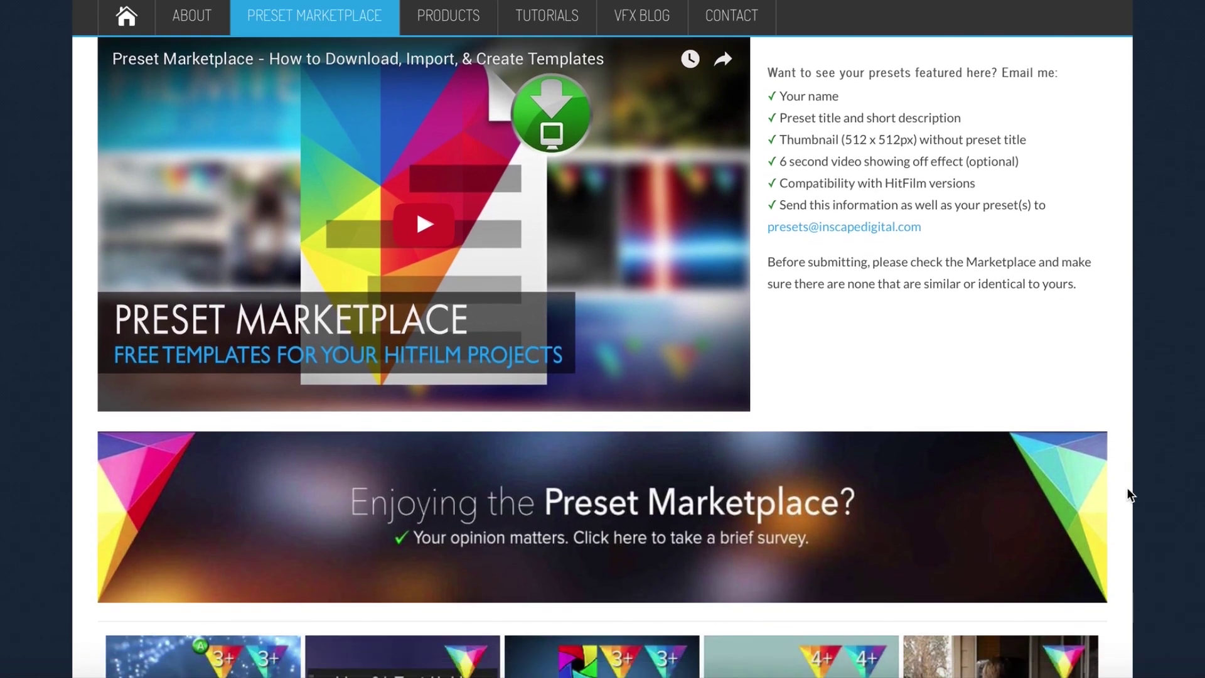
scroll(1127, 490, down, 1)
scroll(1128, 493, down, 1)
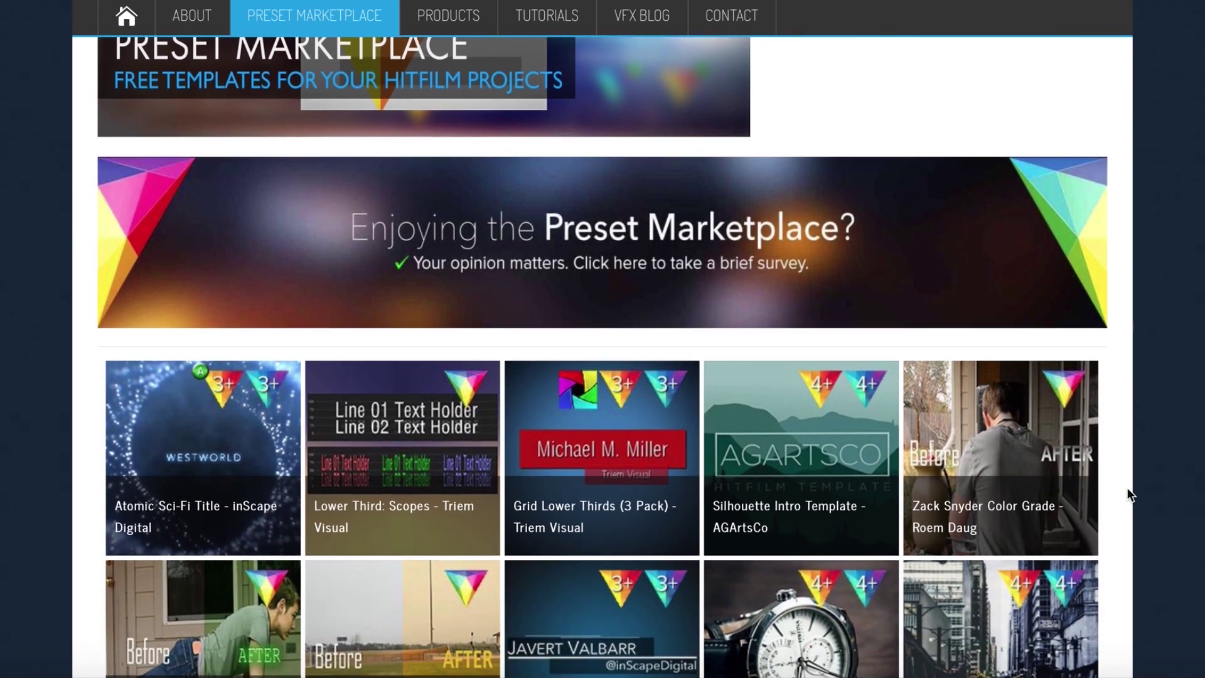
scroll(1128, 494, down, 3)
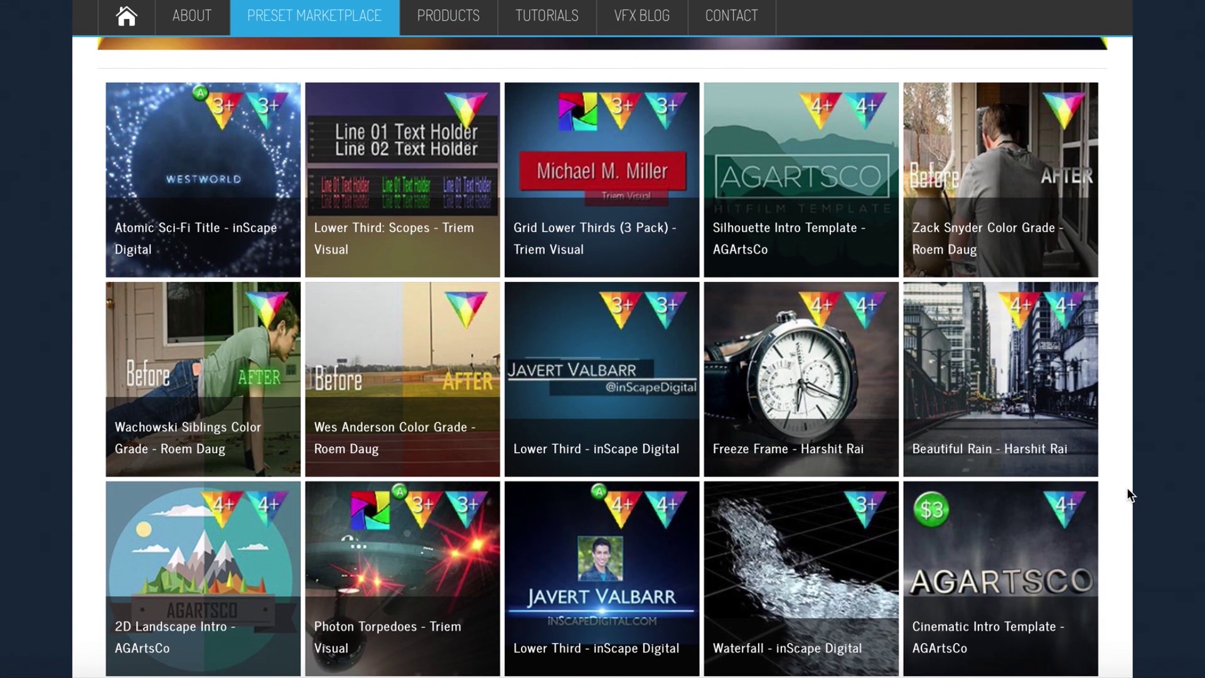
scroll(1127, 486, down, 3)
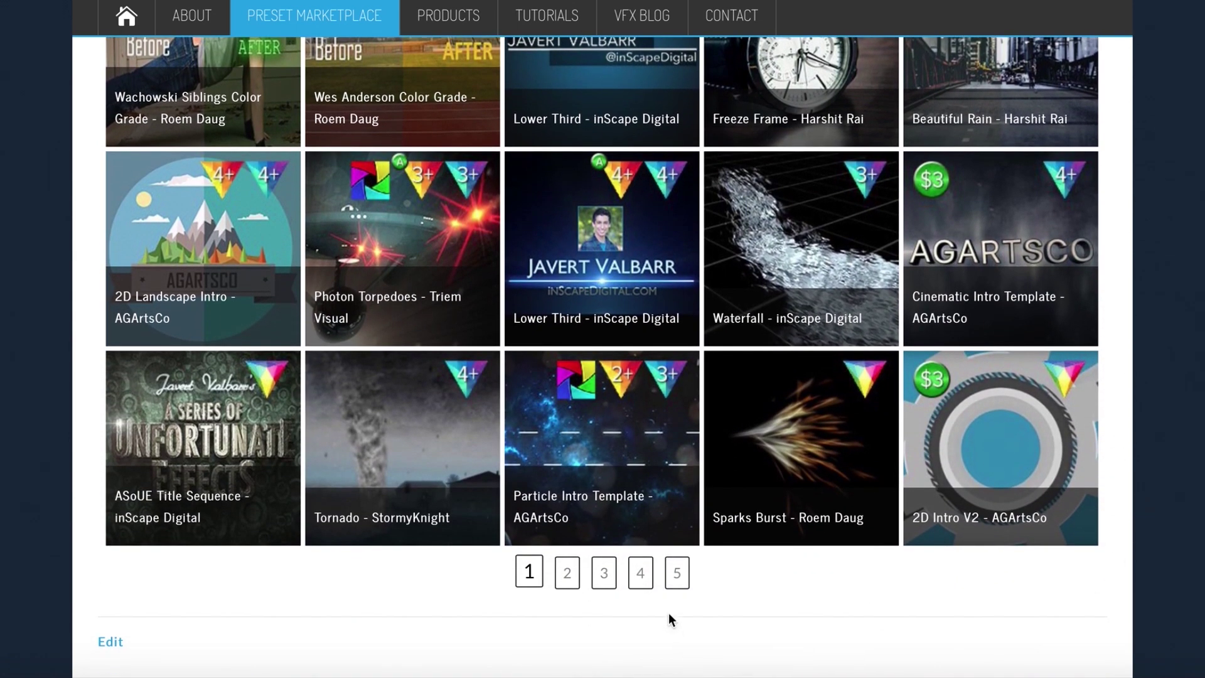
Go to page 4 of the Preset Marketplace and extract the downloaded Ocean.zip in Downloads.
click(642, 587)
mouse_move(802, 448)
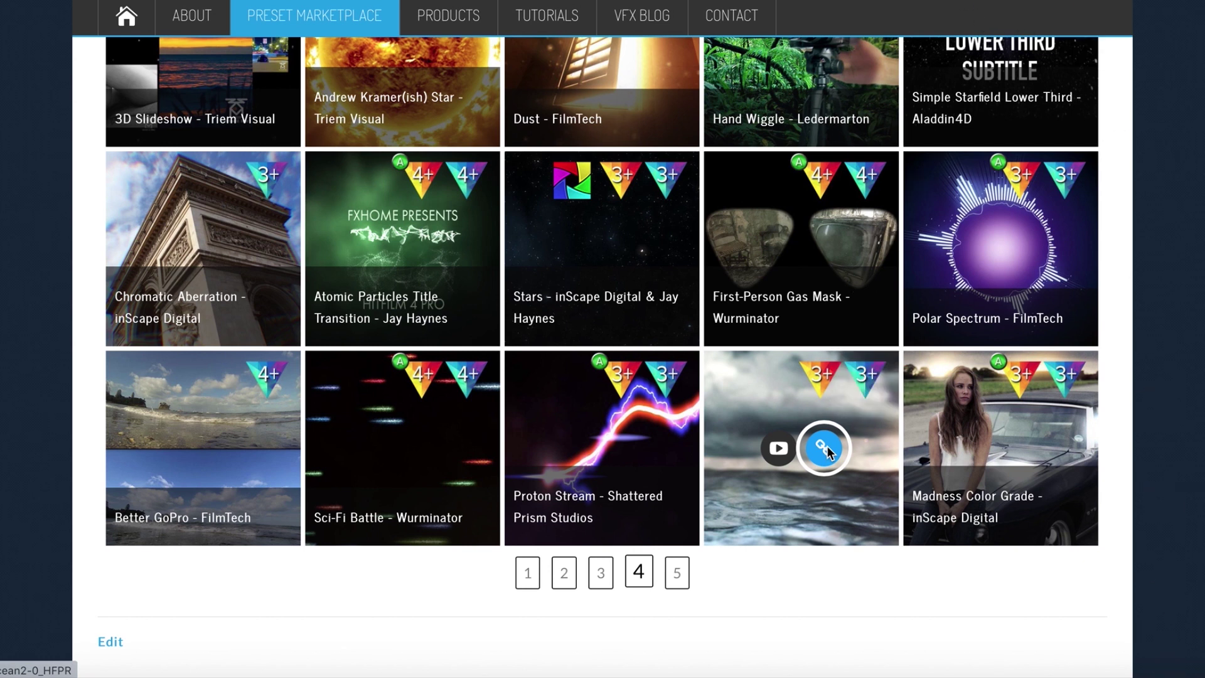
click(15, 670)
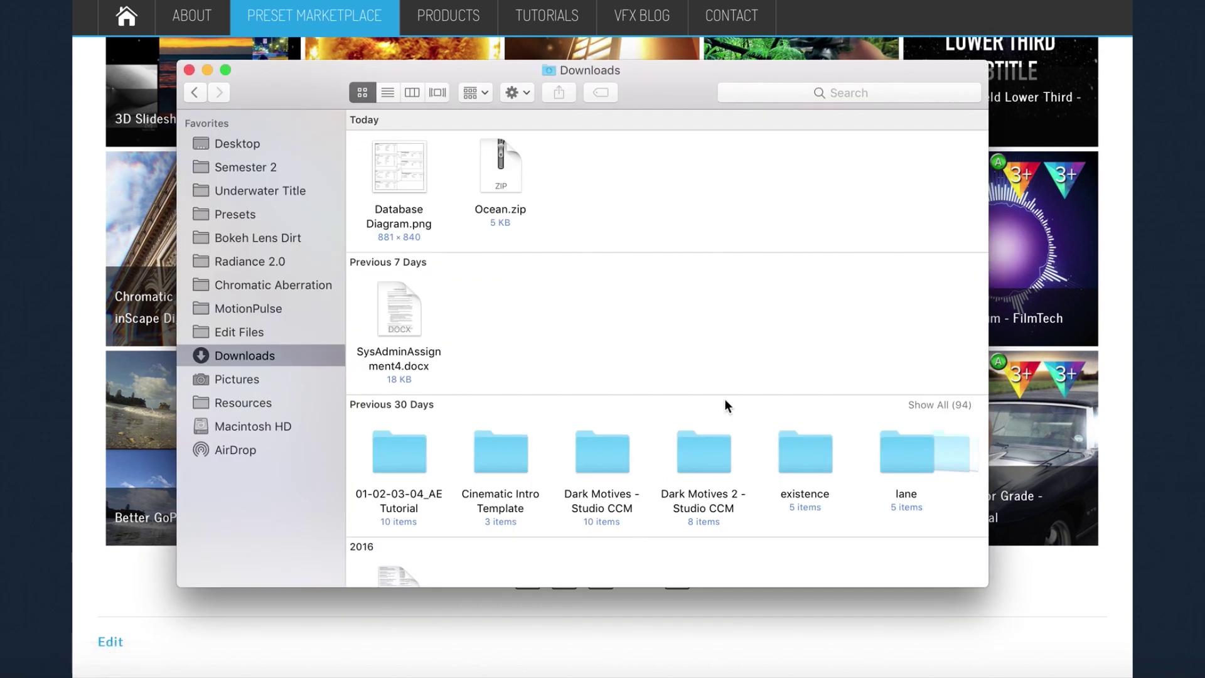
double_click(503, 178)
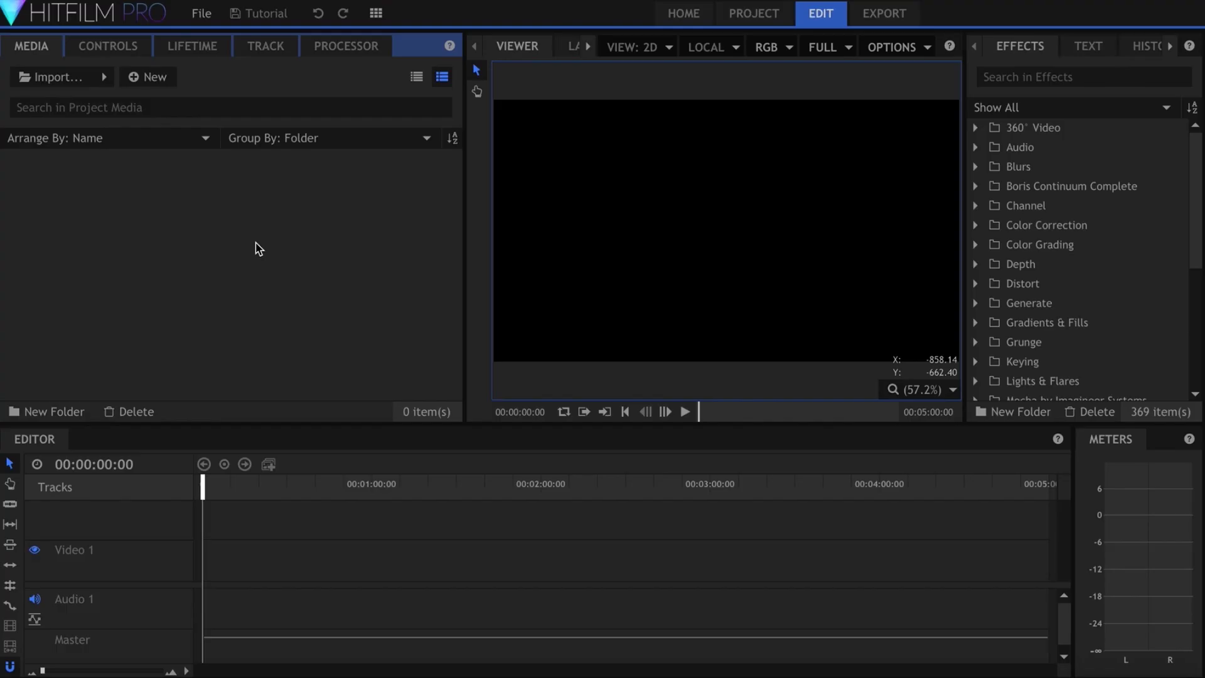
Import Ocean.hfp from Downloads as a composite shot, preview it, and select New Camera.
click(110, 80)
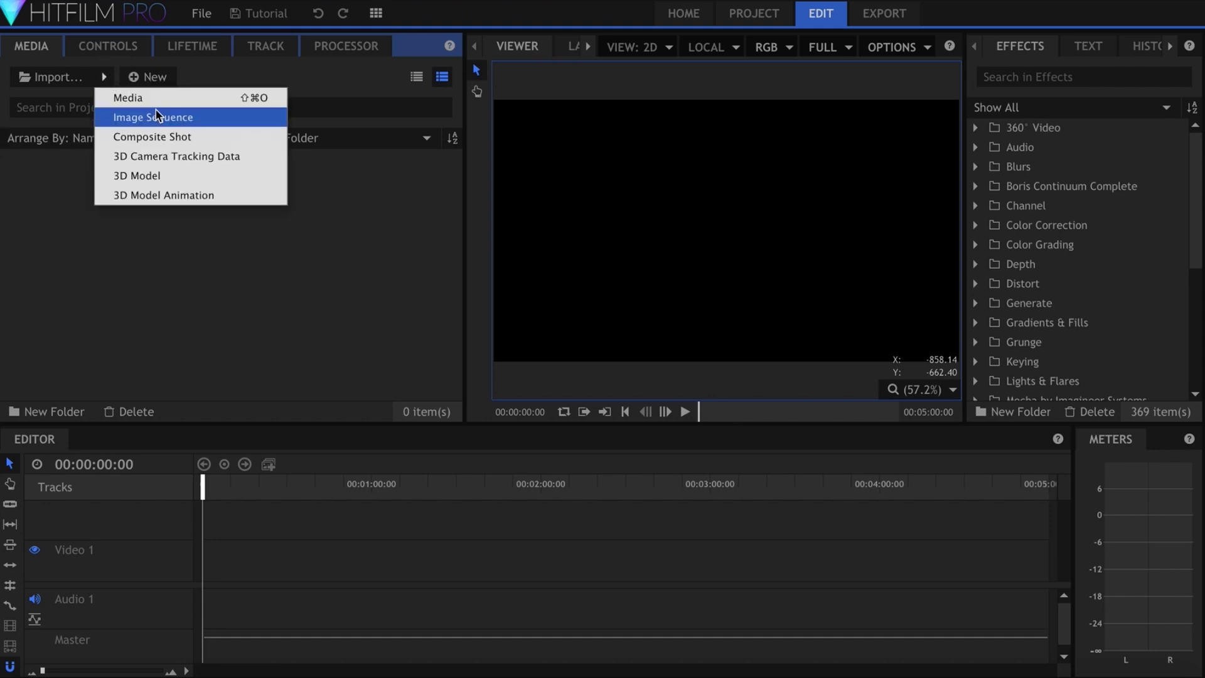
click(212, 136)
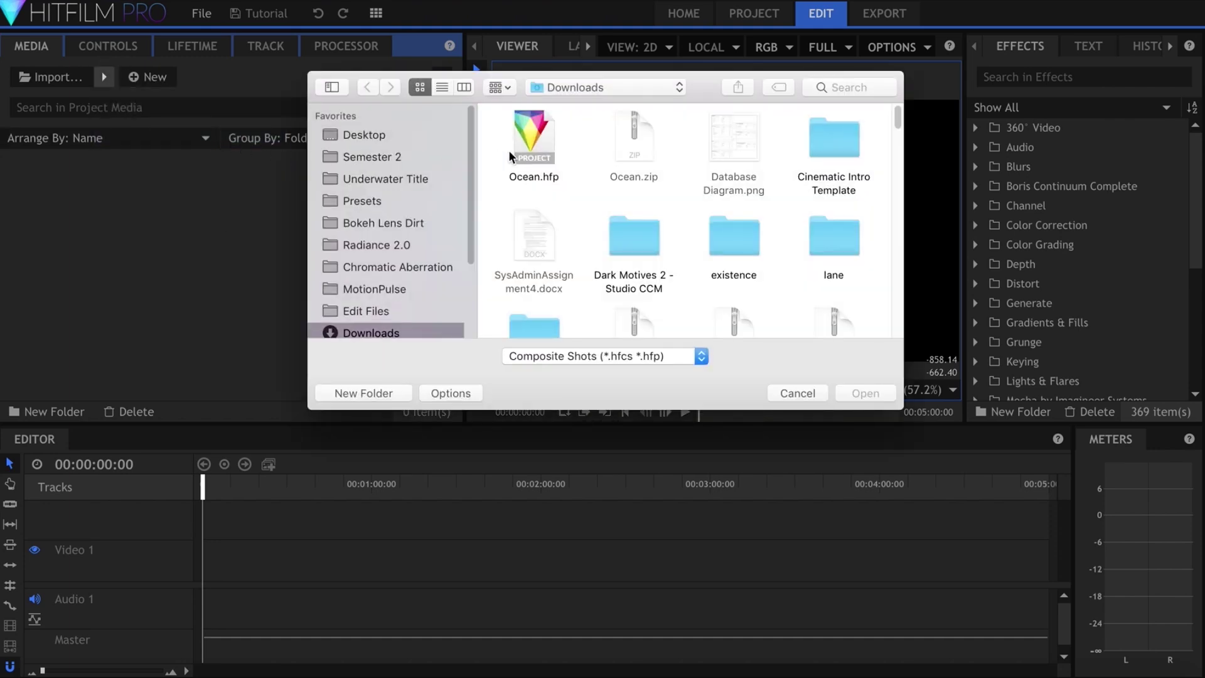
double_click(533, 151)
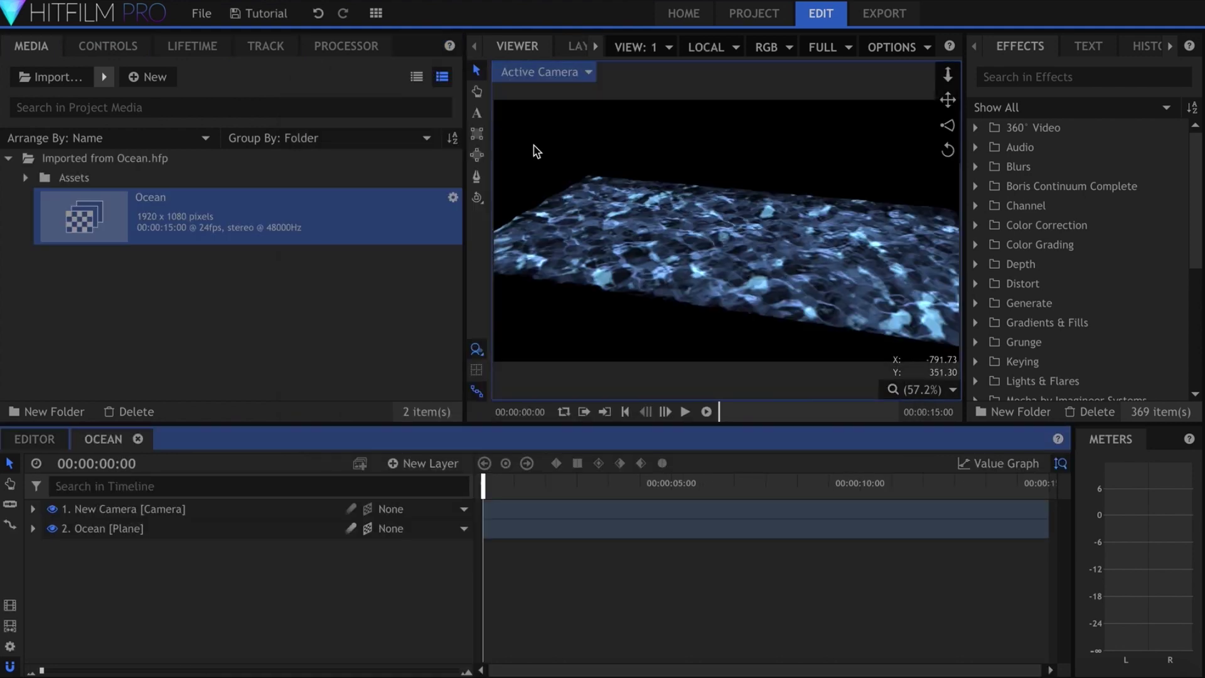
drag(563, 495, 412, 478)
click(289, 514)
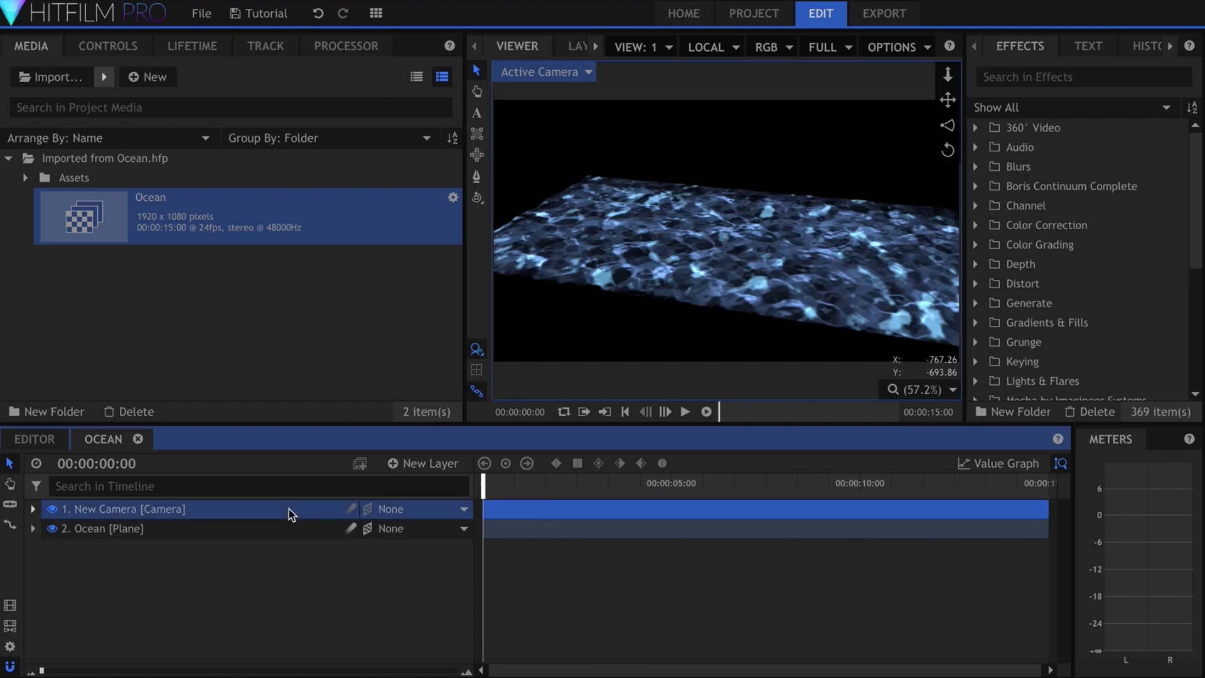
Rename the composite to Ocean Surface and set the camera position to 0, -700, 2300.
click(286, 241)
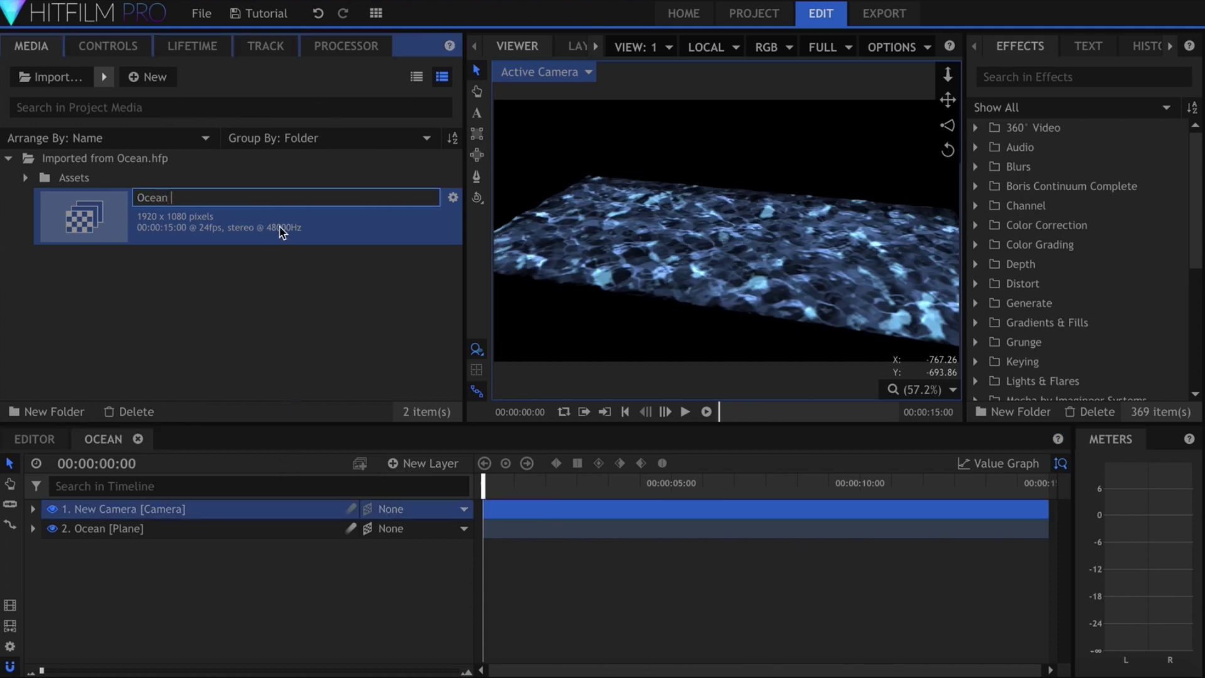
click(284, 197)
text(Surface)
key(Return)
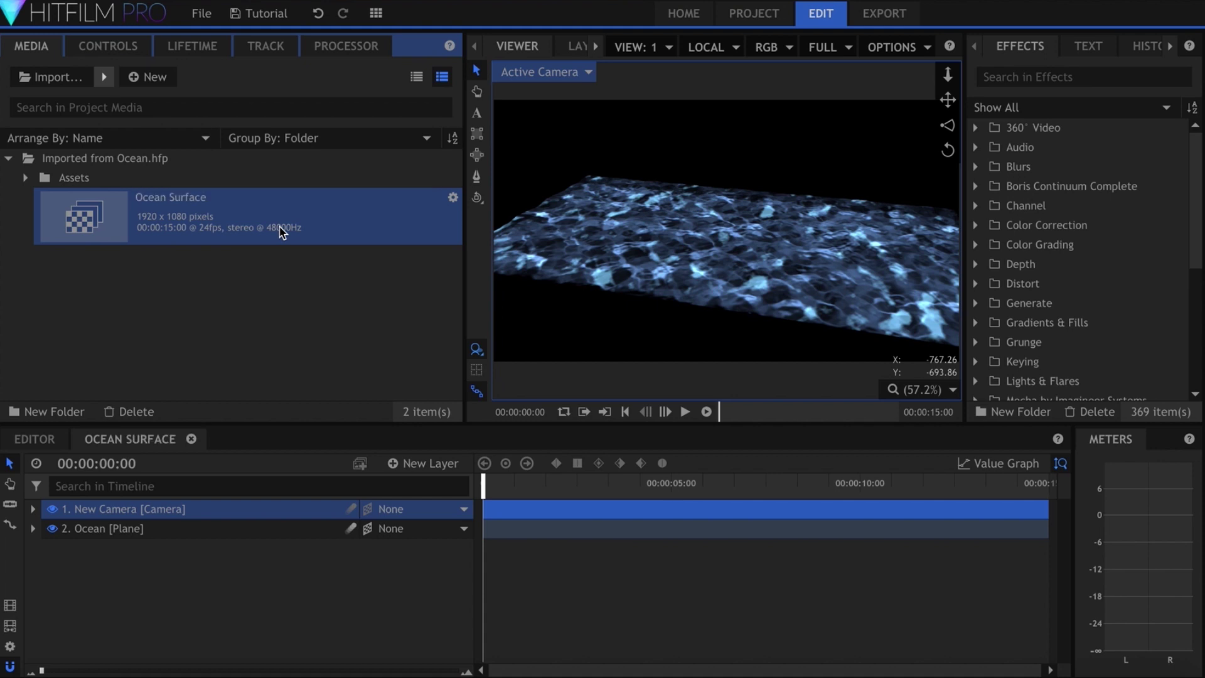
click(305, 517)
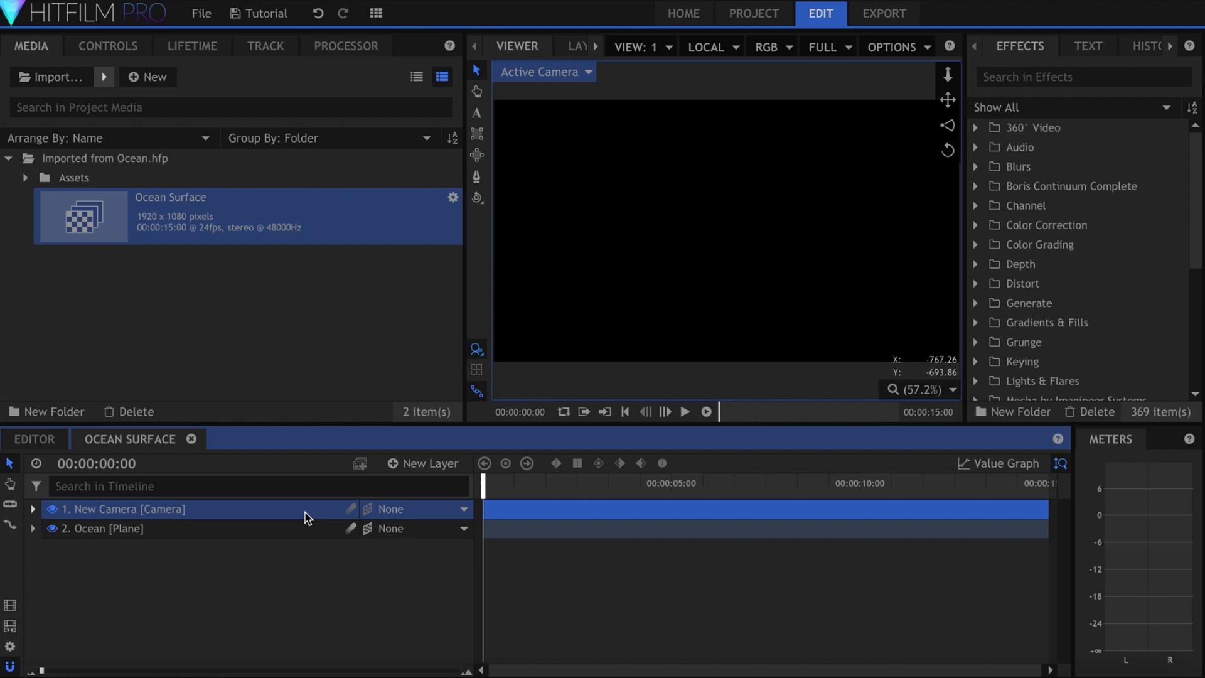
click(122, 45)
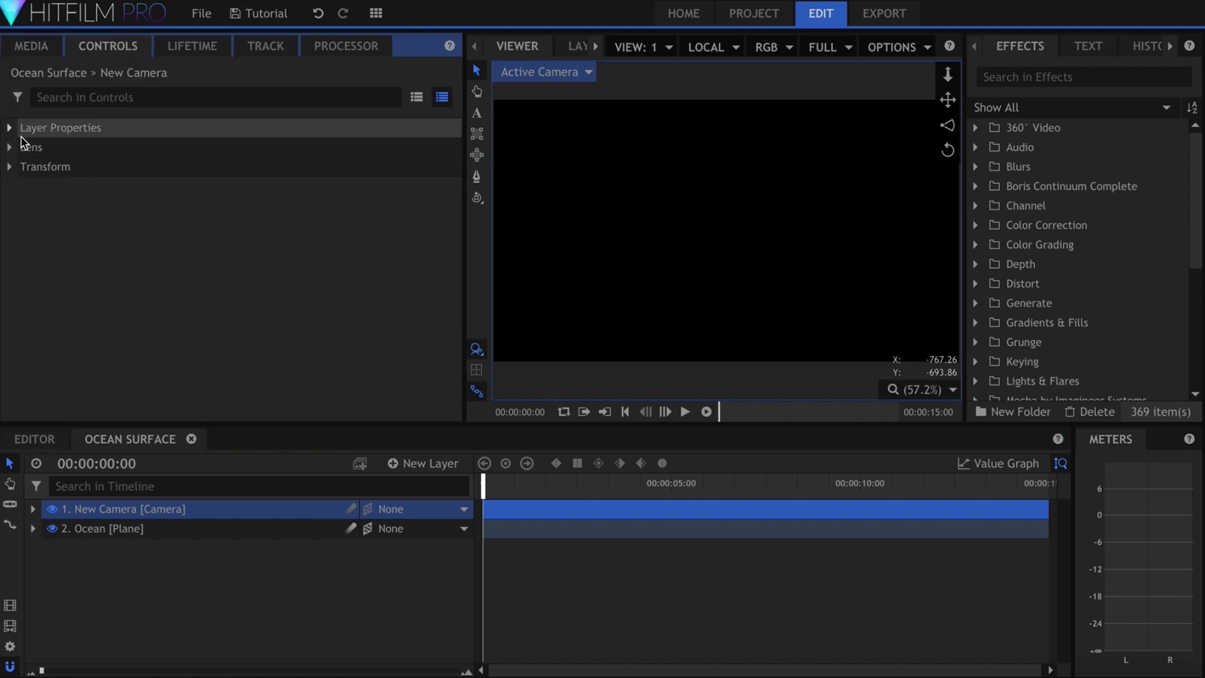
click(8, 168)
click(8, 166)
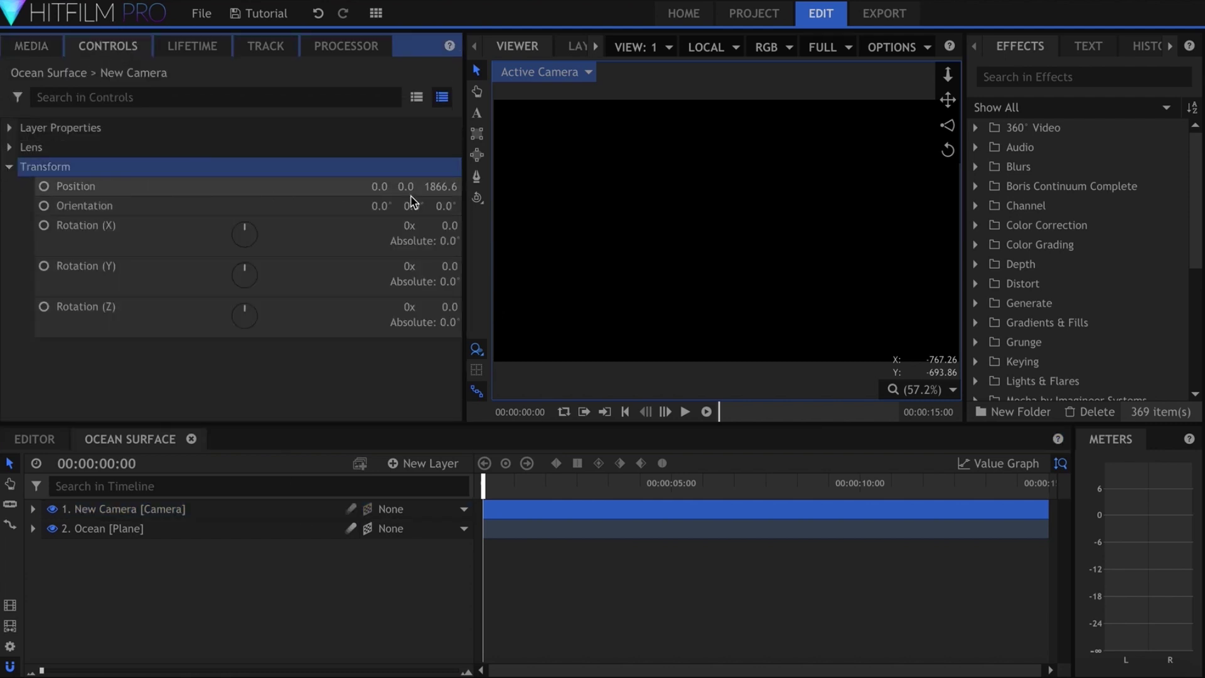
text(-)
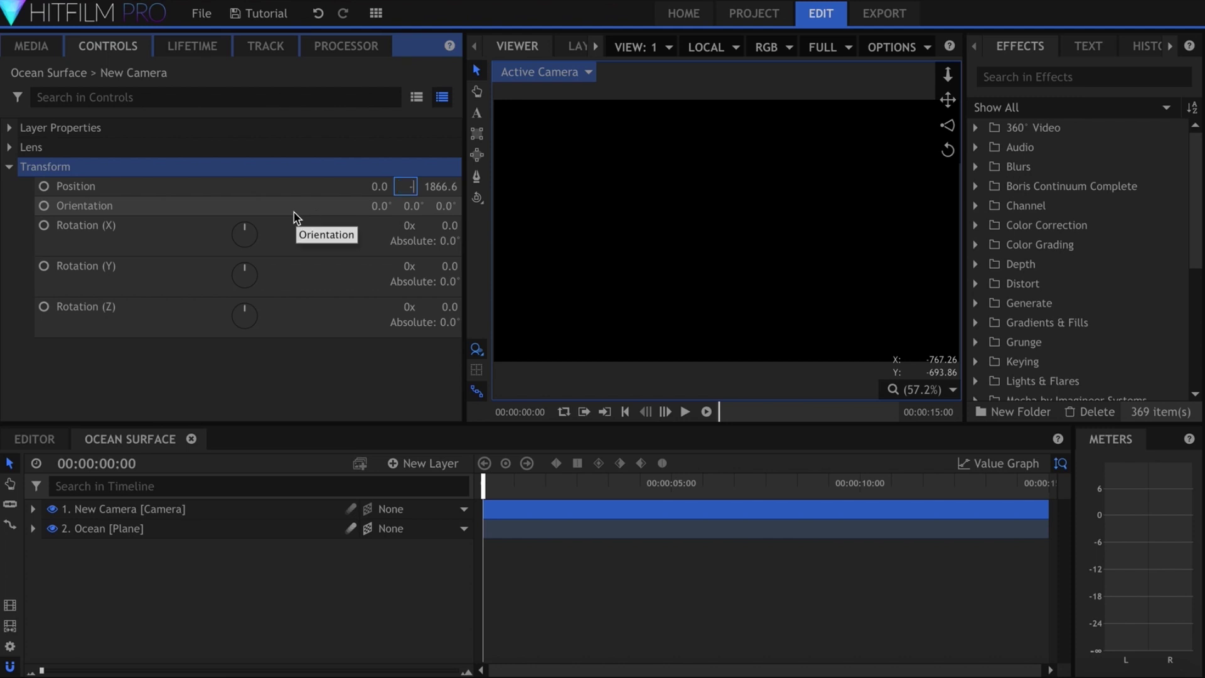
text(700)
key(Tab)
text(2300)
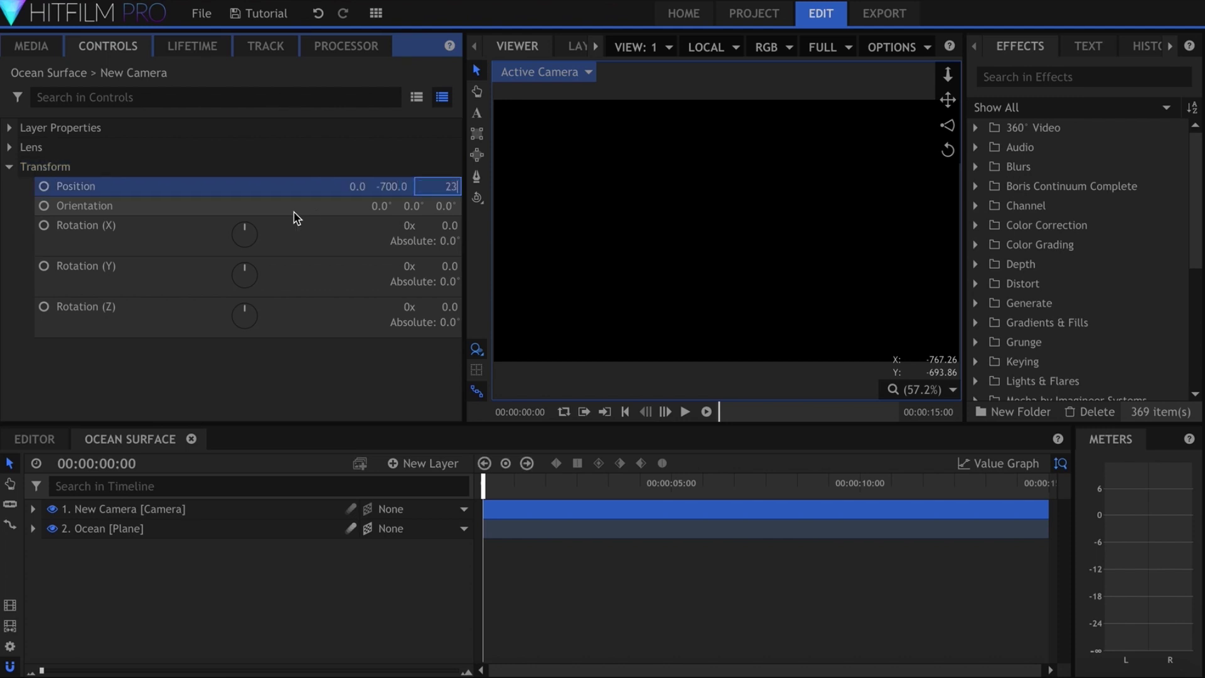
key(Return)
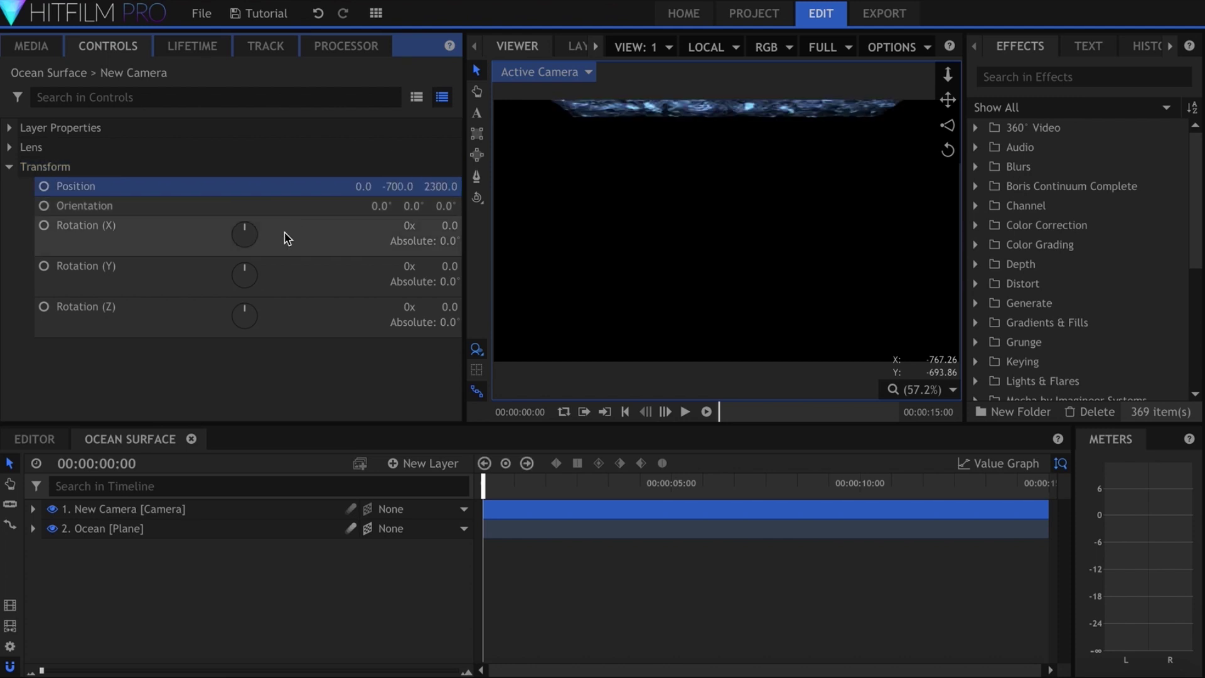
Tilt the Ocean plane to 100° on X and scale it to 350%.
click(295, 530)
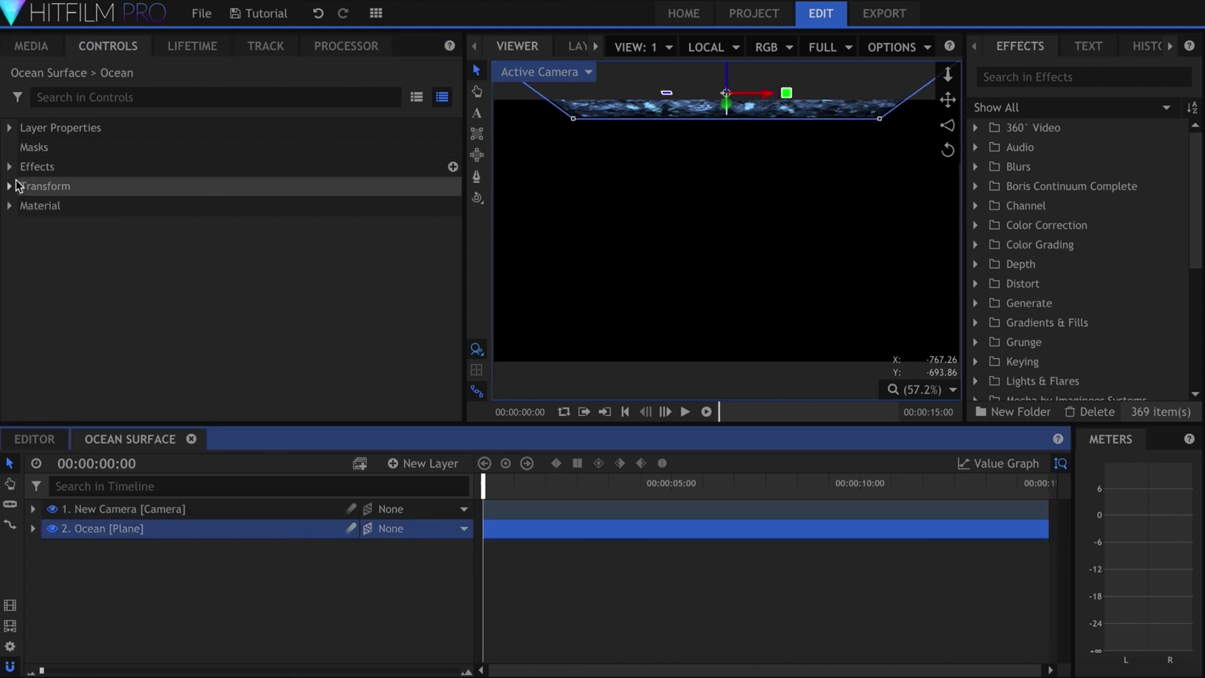
click(9, 185)
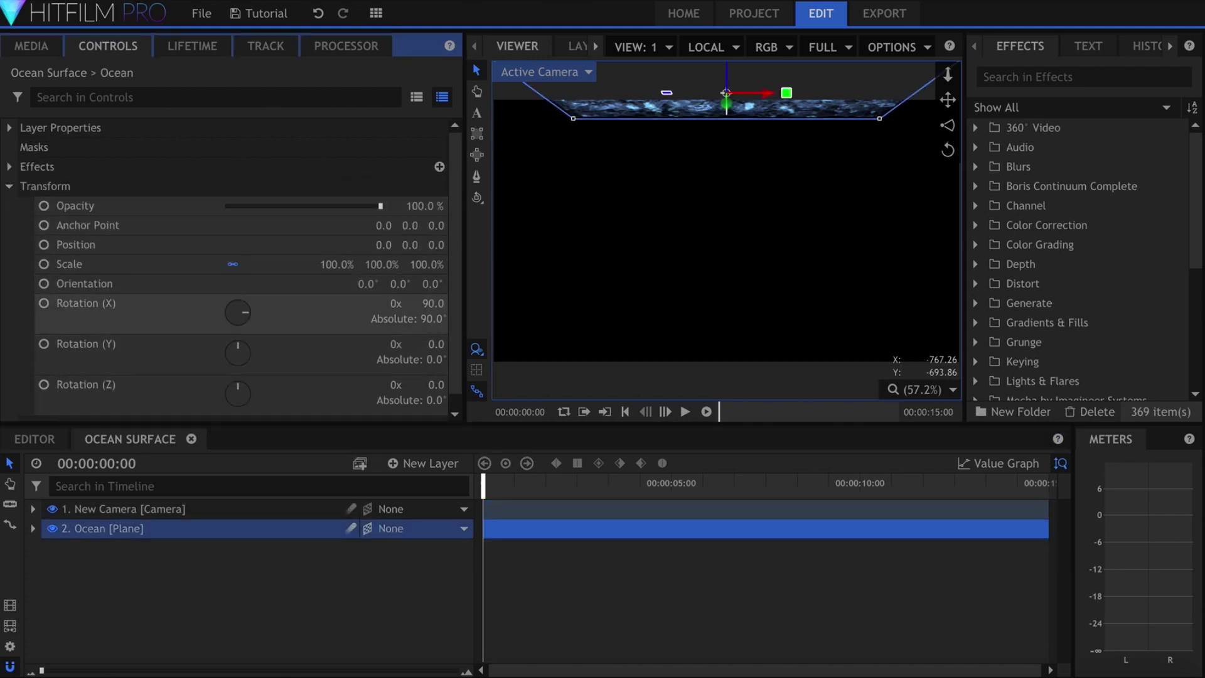
text(100)
key(Return)
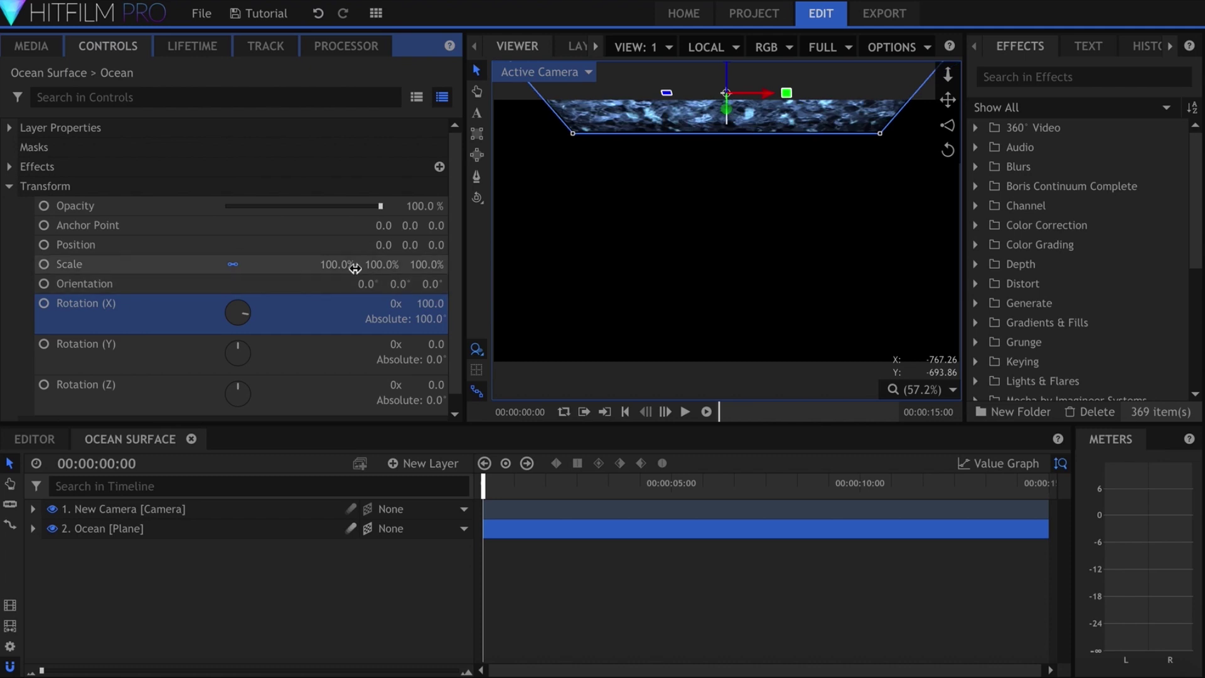
click(342, 264)
text(0)
key(Return)
Add a New Light layer at position 0, -736, 36 beneath the ocean, then show Media.
click(405, 464)
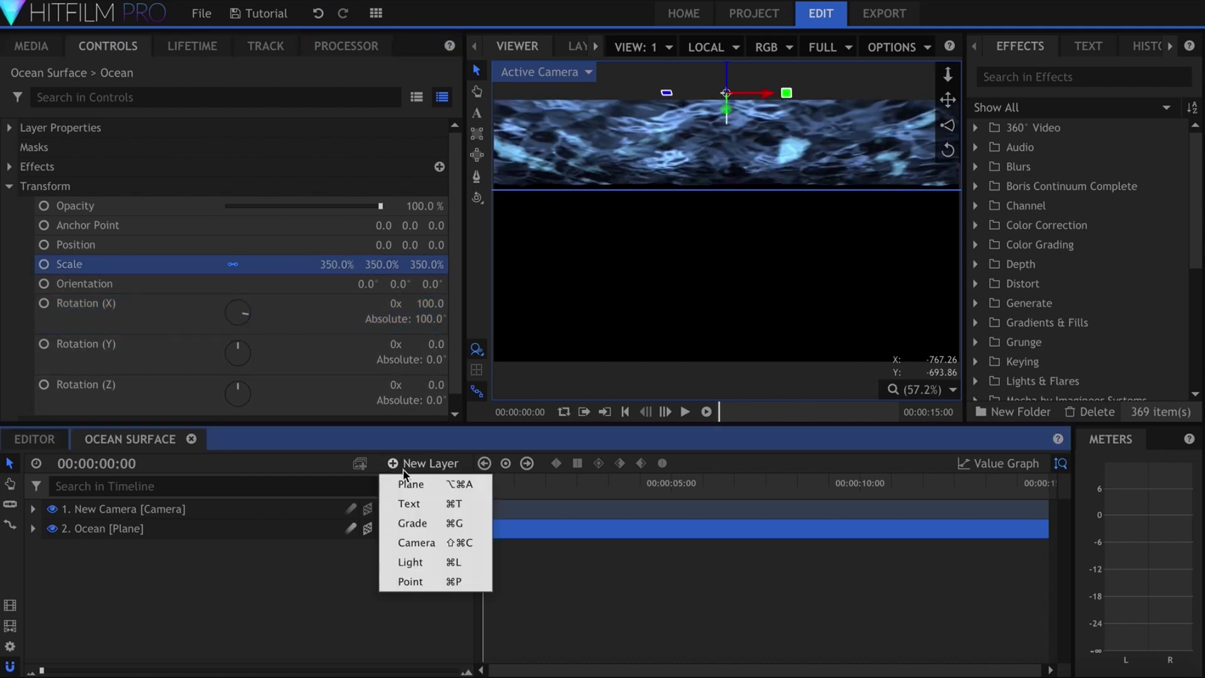
click(419, 557)
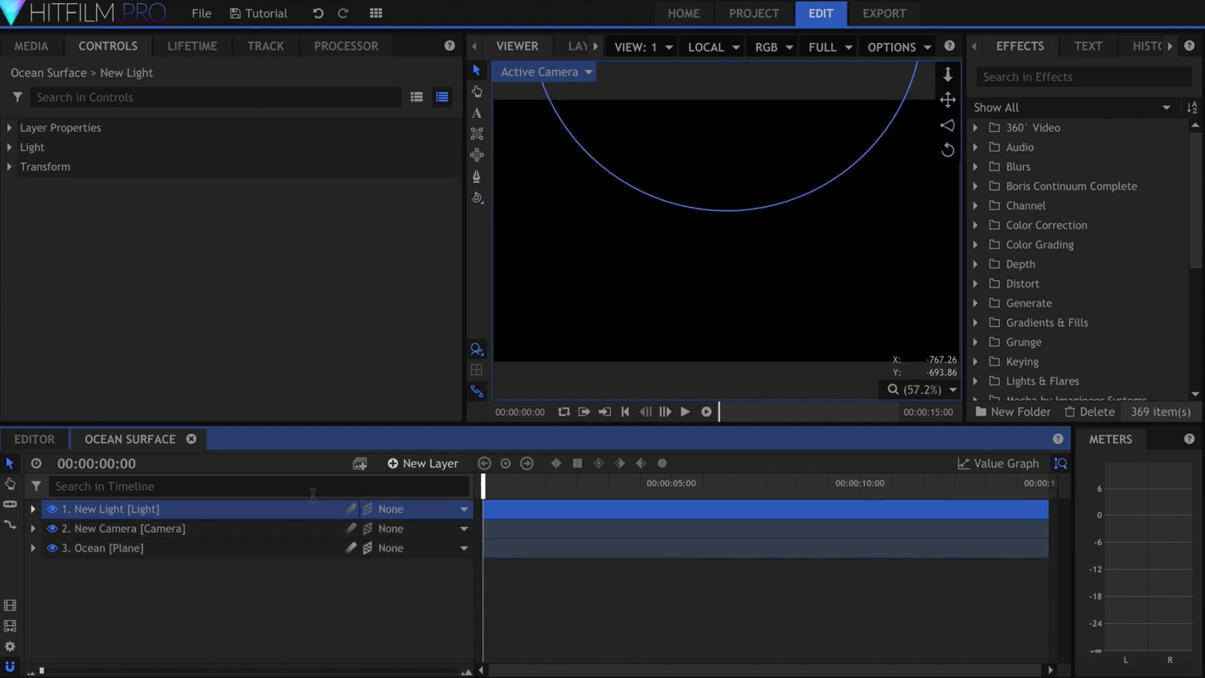
click(9, 166)
click(405, 187)
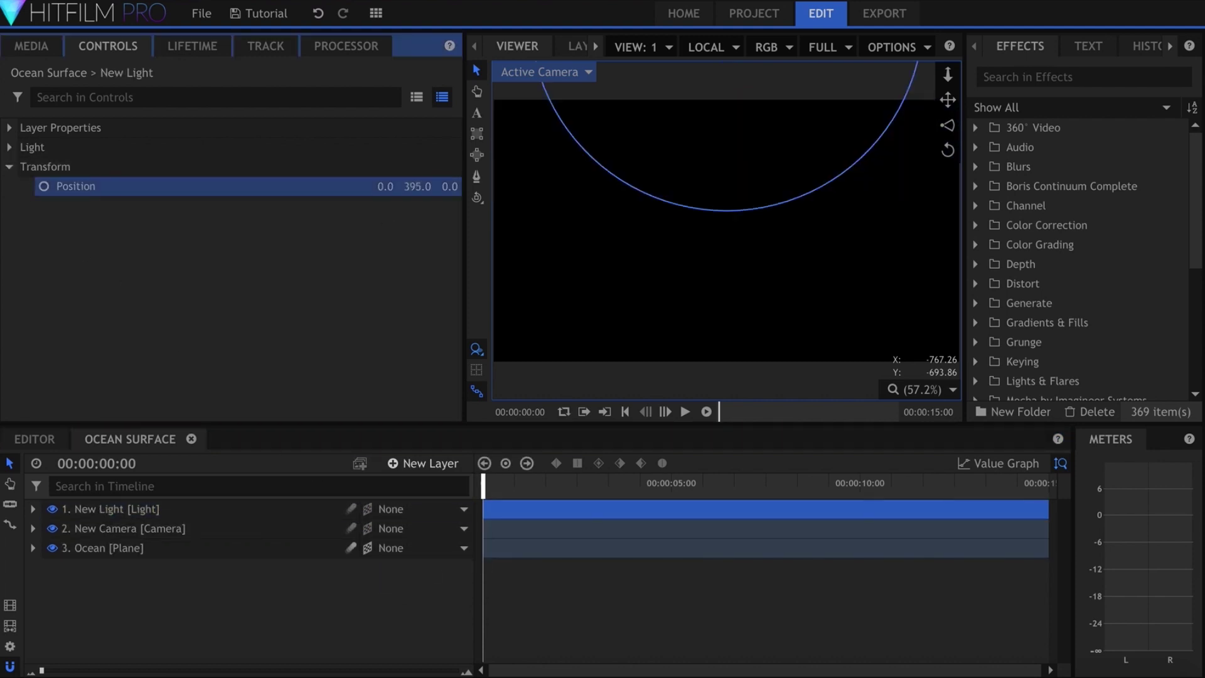
drag(921, 128, 926, 238)
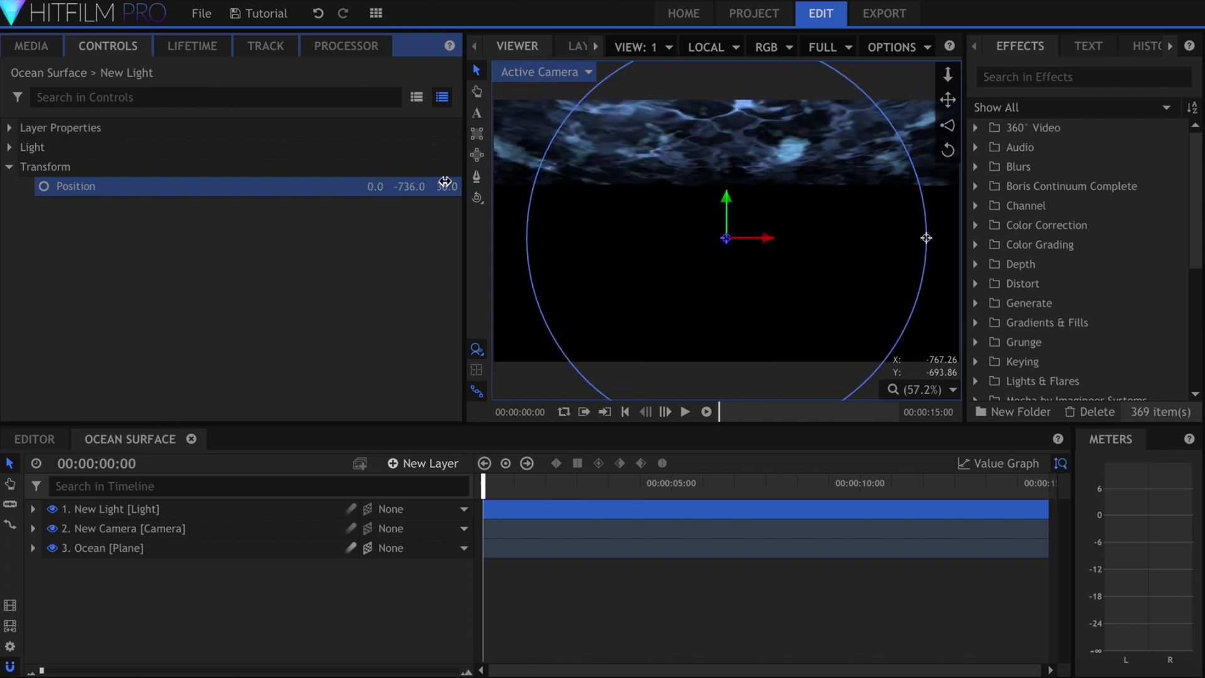
click(395, 313)
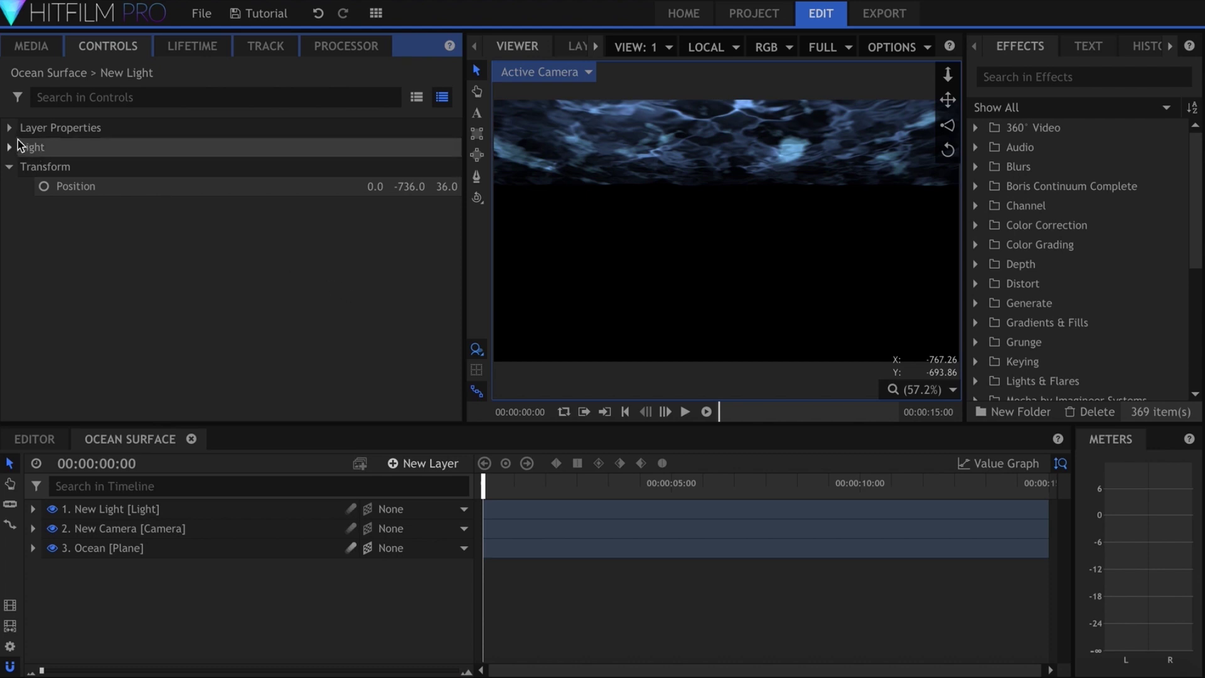
click(16, 46)
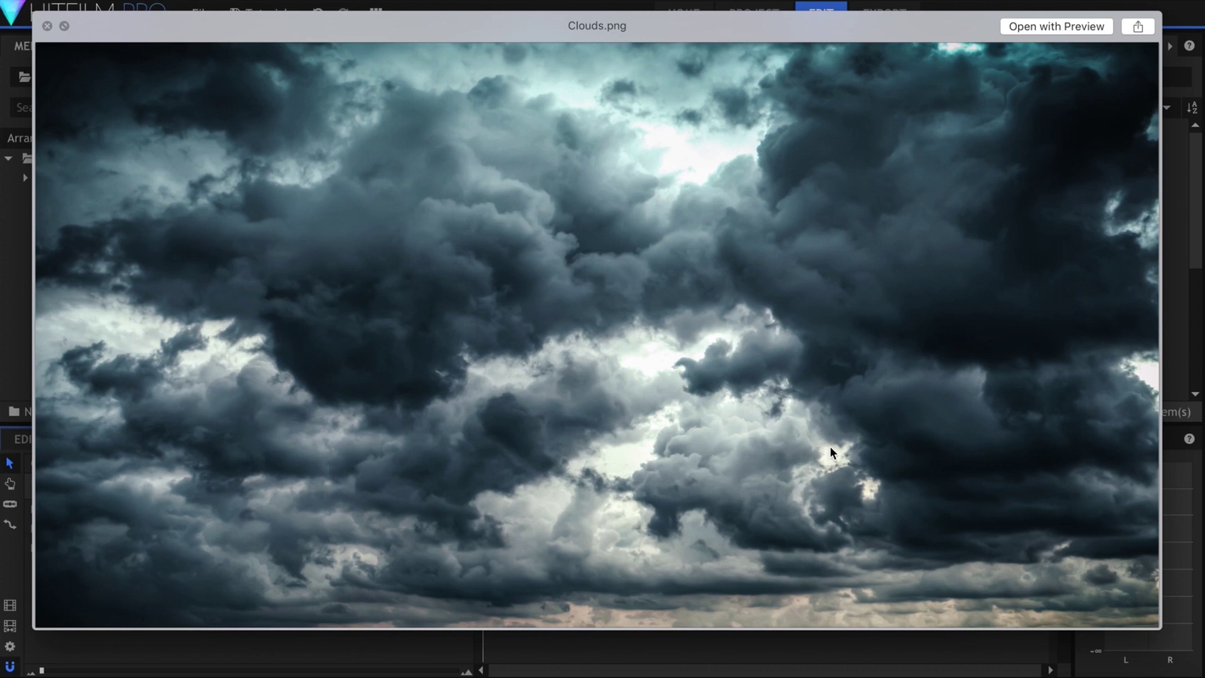
Import Clouds.png, add it to the Ocean Surface timeline, and hide the layer.
key(space)
drag(910, 372, 124, 292)
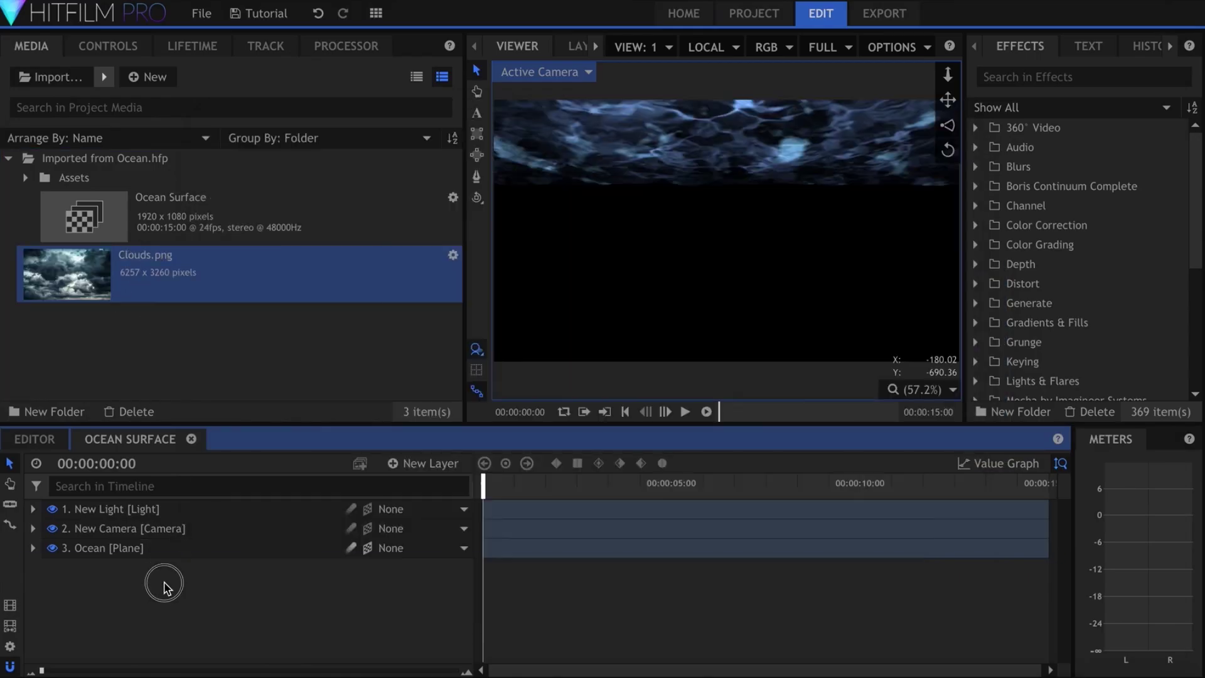
drag(164, 586, 165, 590)
click(57, 567)
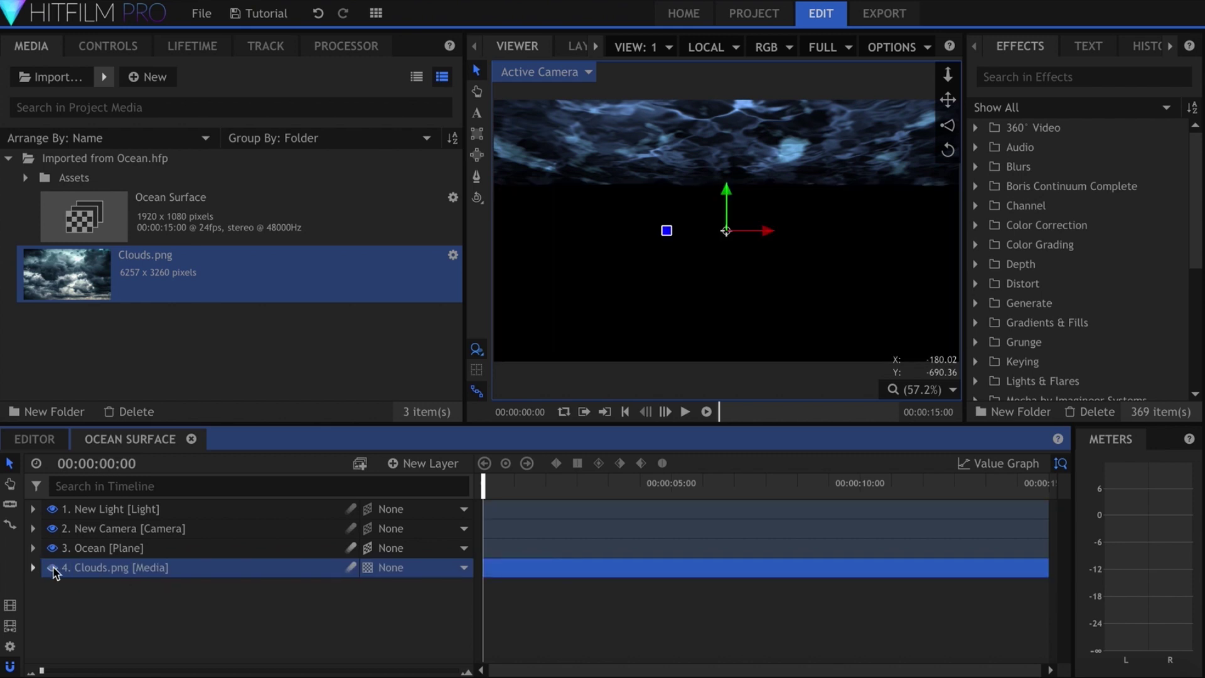
Set the Ocean layer's Caustics environment map layer to Clouds.png.
click(148, 549)
click(106, 49)
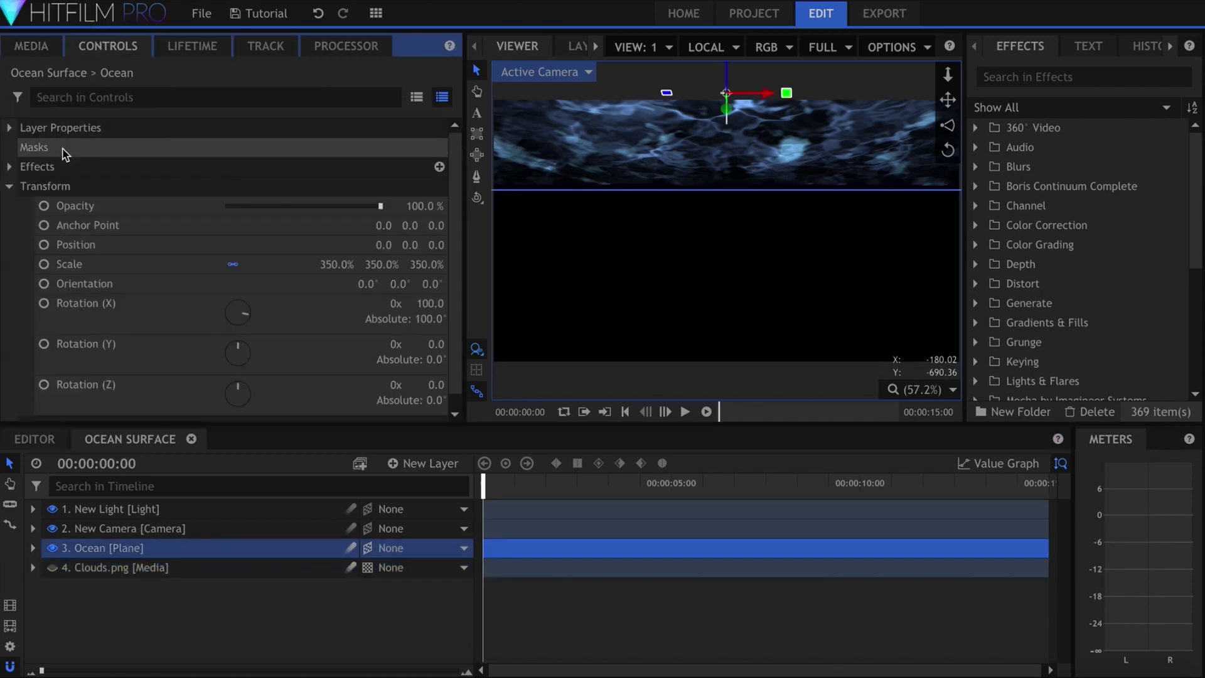
click(12, 187)
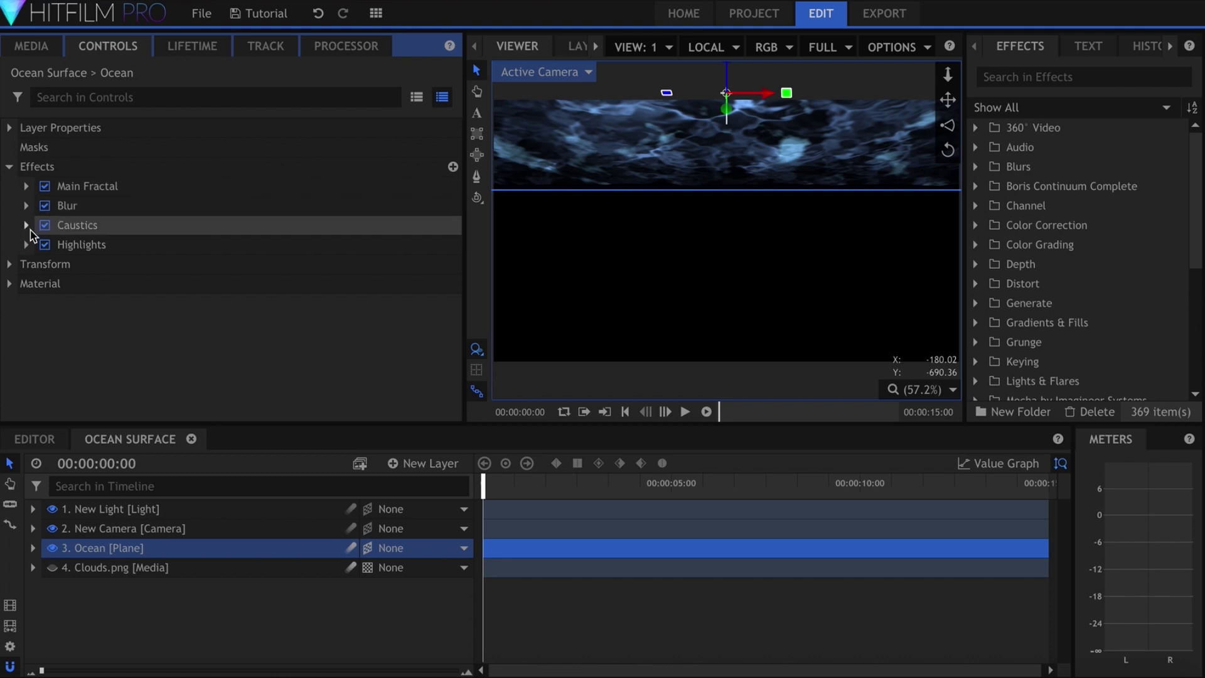
click(27, 225)
scroll(115, 236, down, 1)
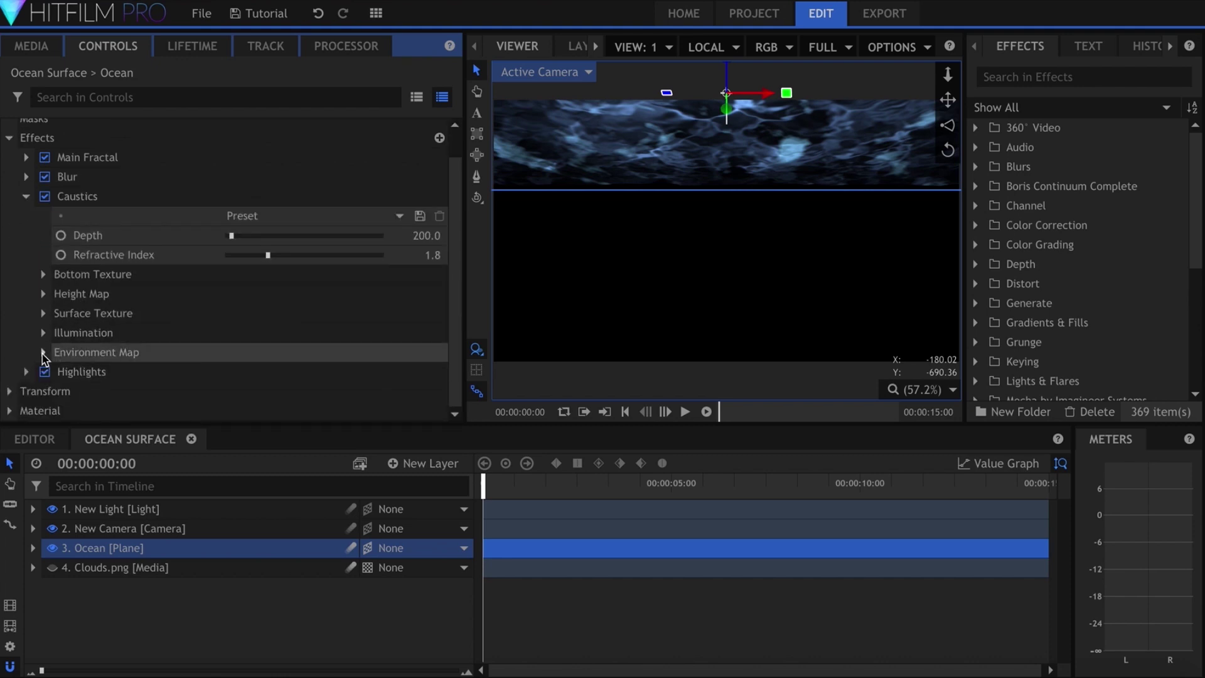
click(43, 352)
scroll(235, 310, down, 4)
click(296, 262)
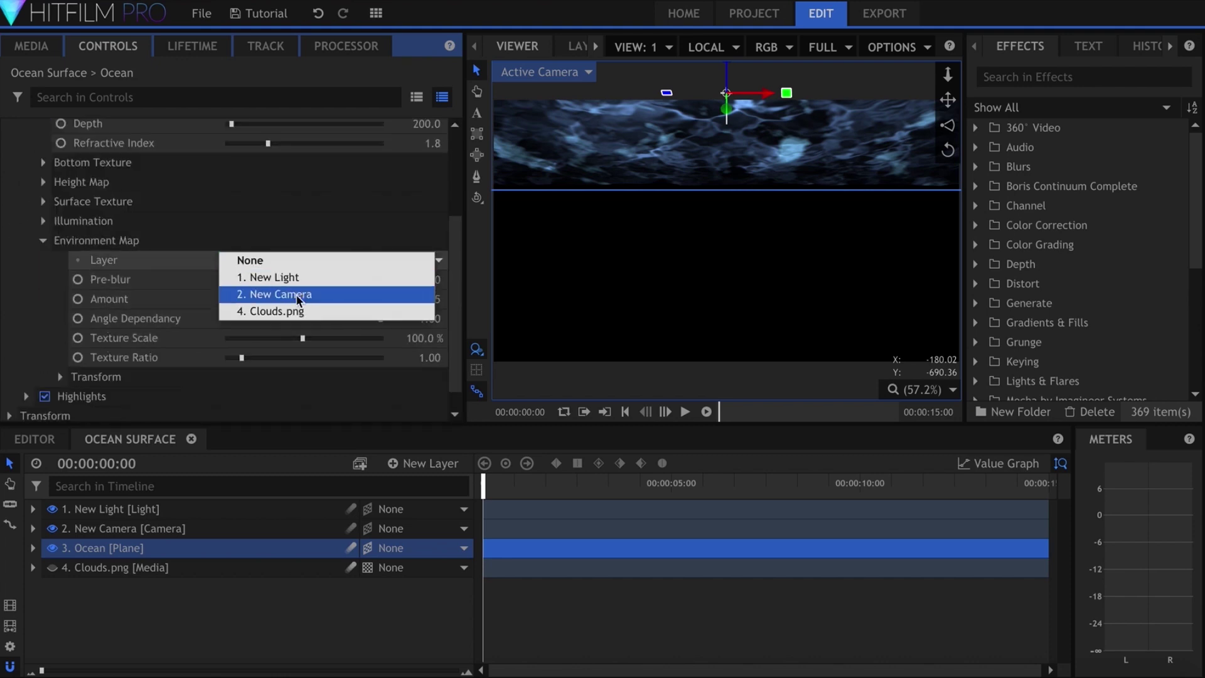
click(296, 311)
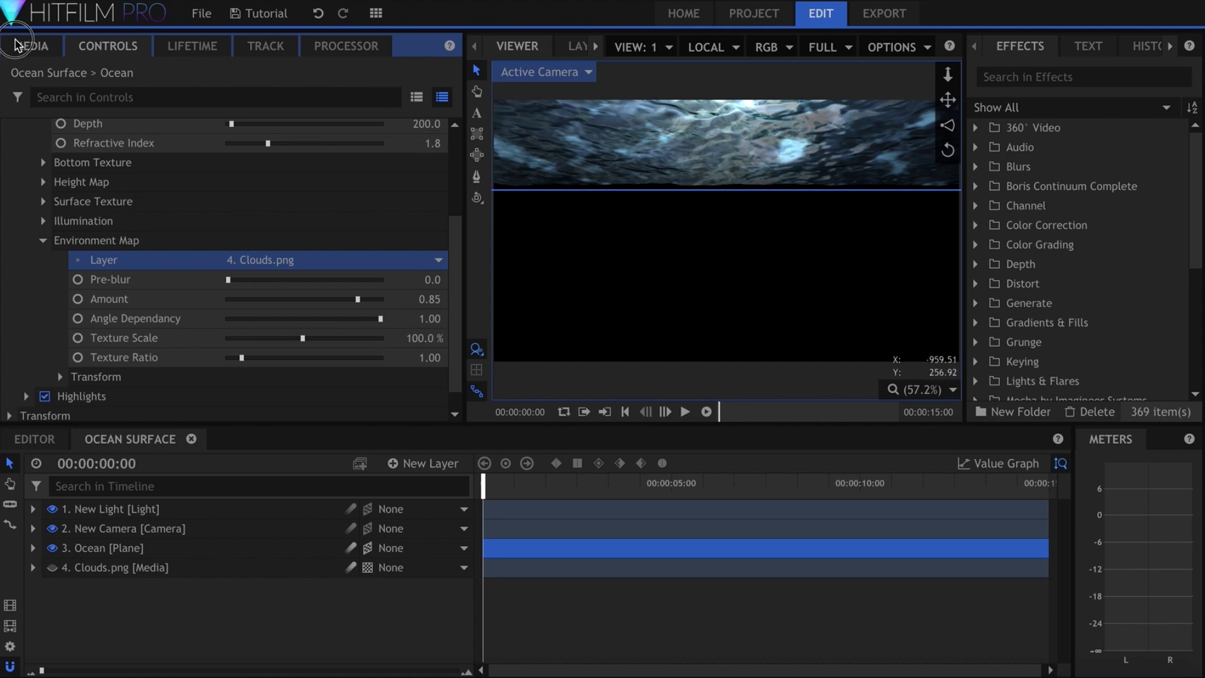
click(35, 48)
Create a new composite shot named Final Comp and make a proxy for Ocean Surface.
click(148, 76)
click(163, 99)
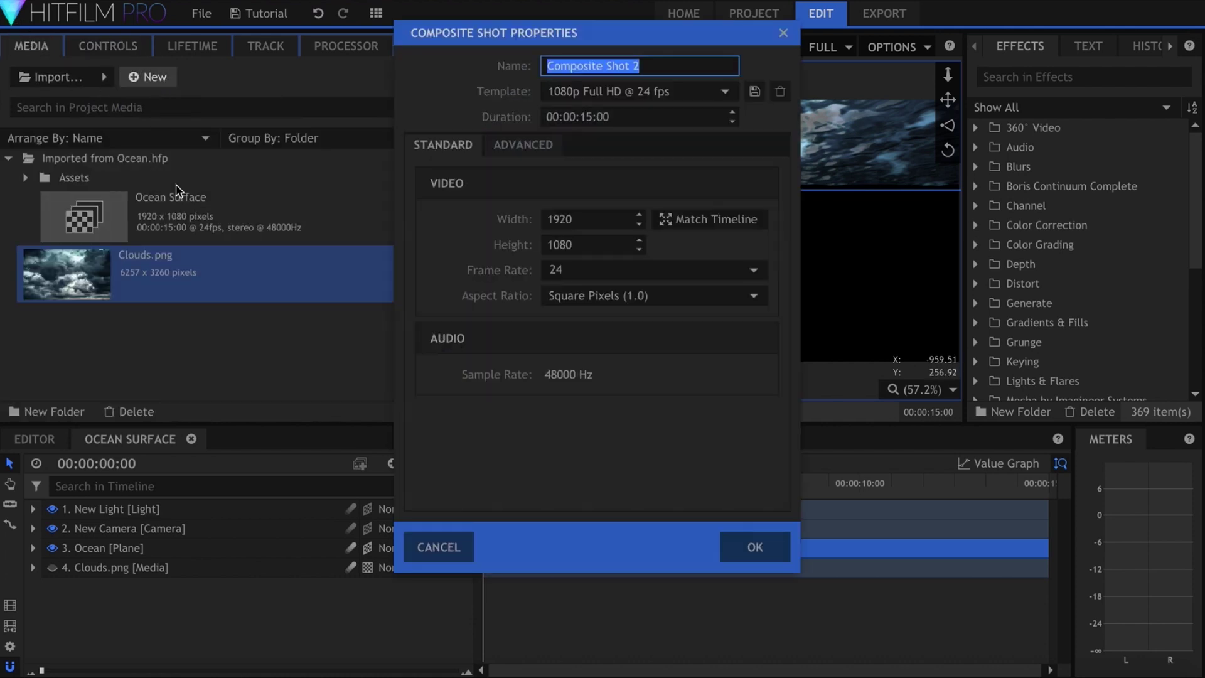
text(Final Comp)
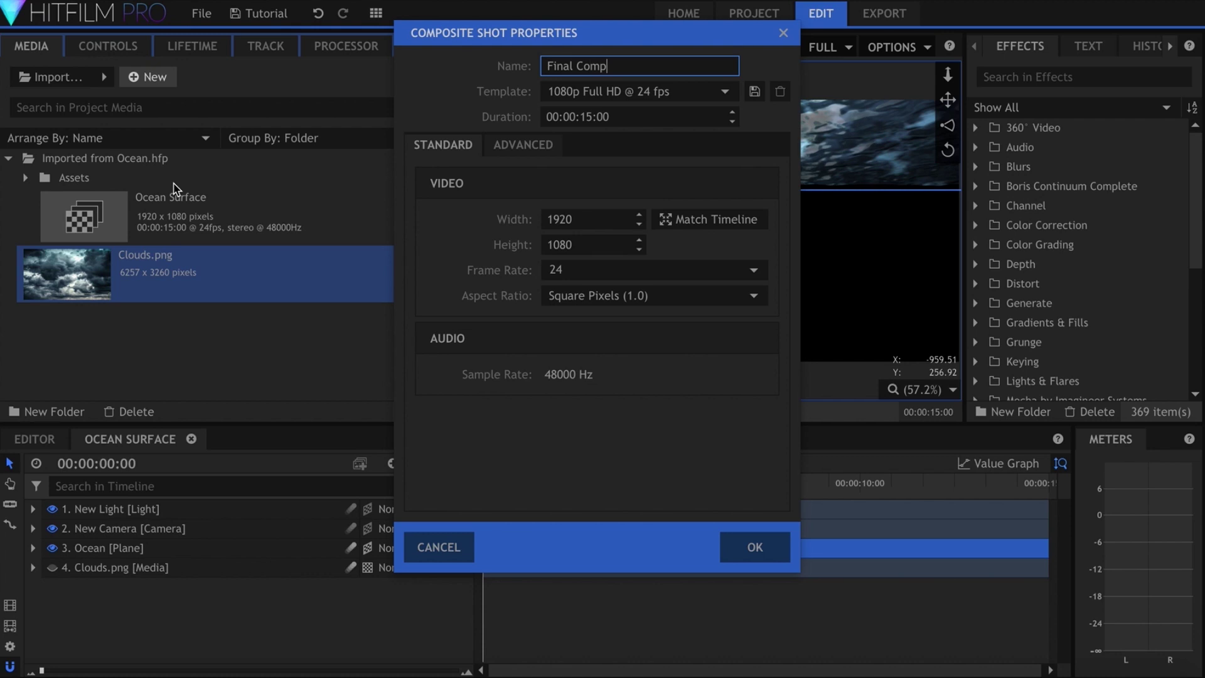
key(Return)
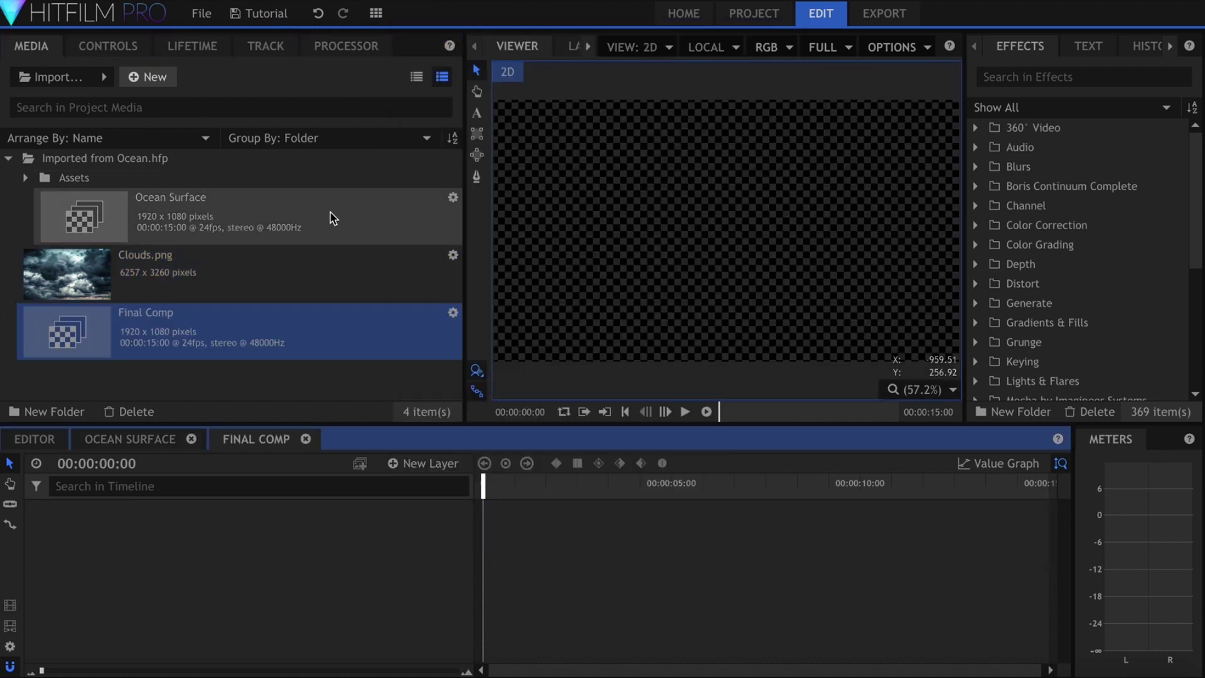
right_click(331, 215)
mouse_move(415, 420)
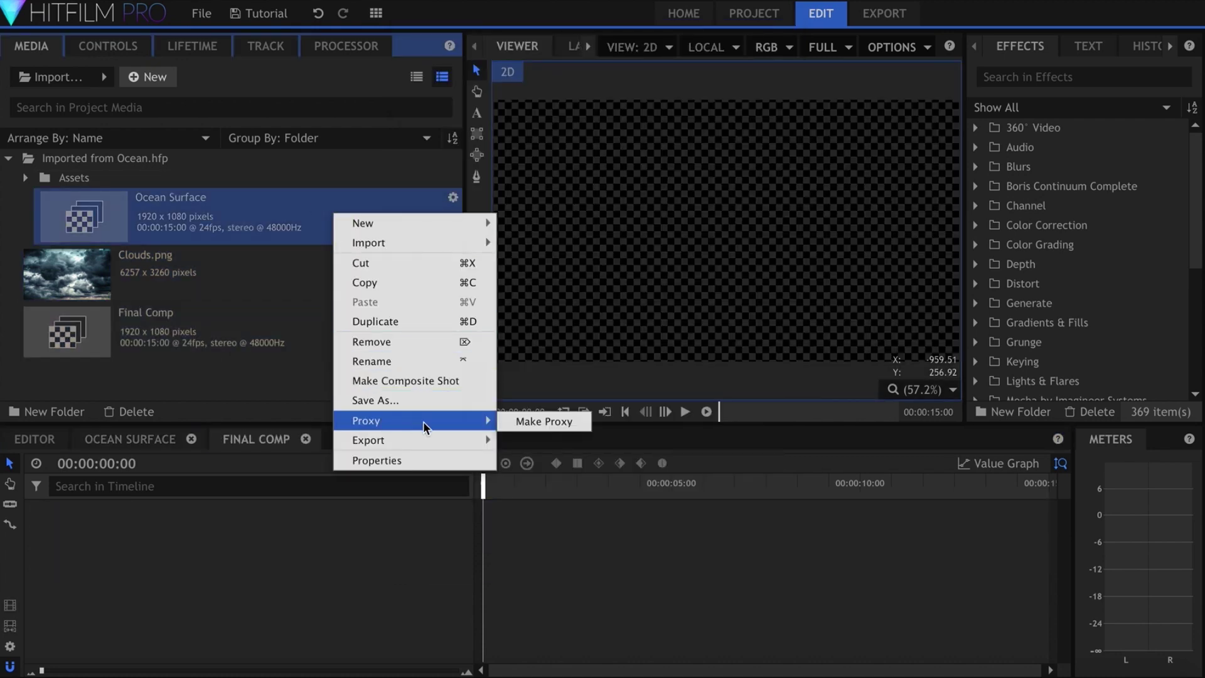
click(524, 426)
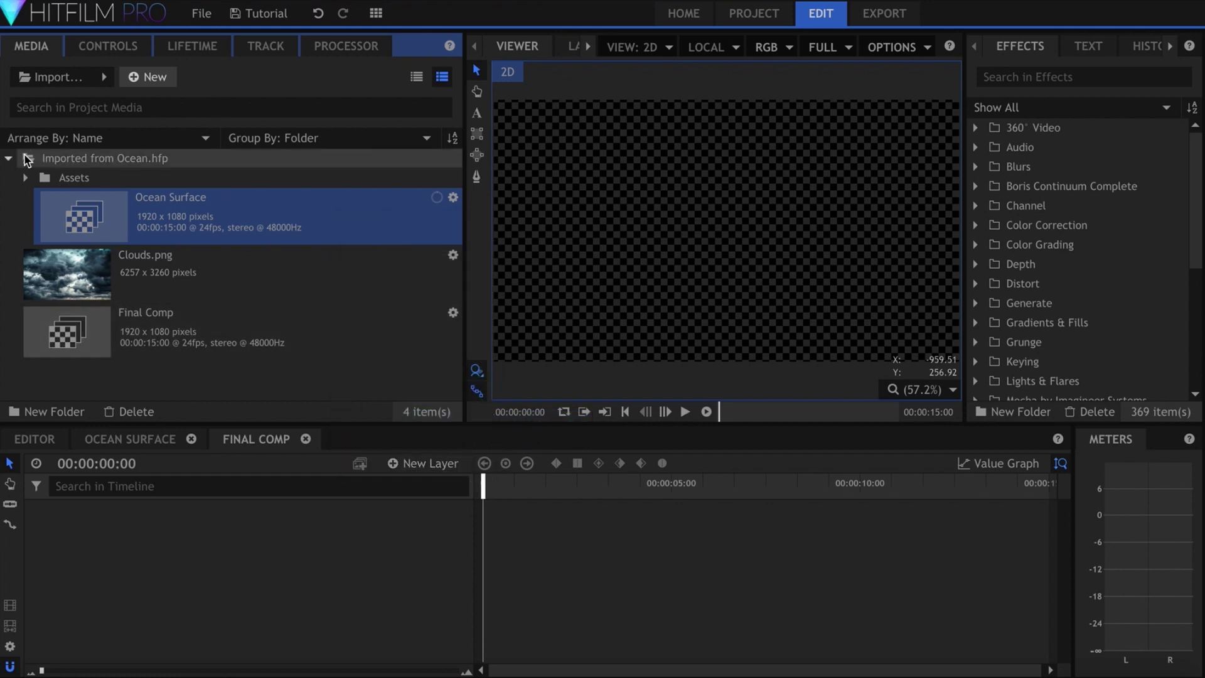
Add a plane named BG to Final Comp and duplicate it as BG Gradient.
drag(94, 215, 234, 562)
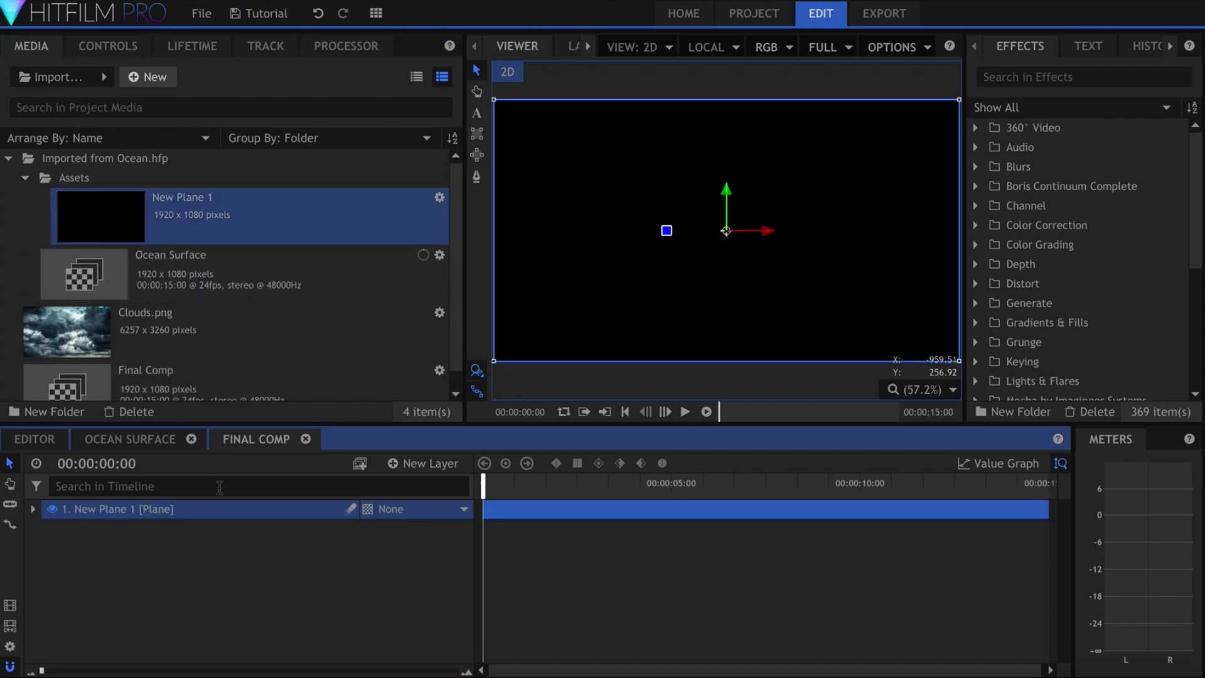
double_click(222, 508)
text(BG)
text(BG Gradie)
key(Return)
key(ctrl+d)
double_click(223, 509)
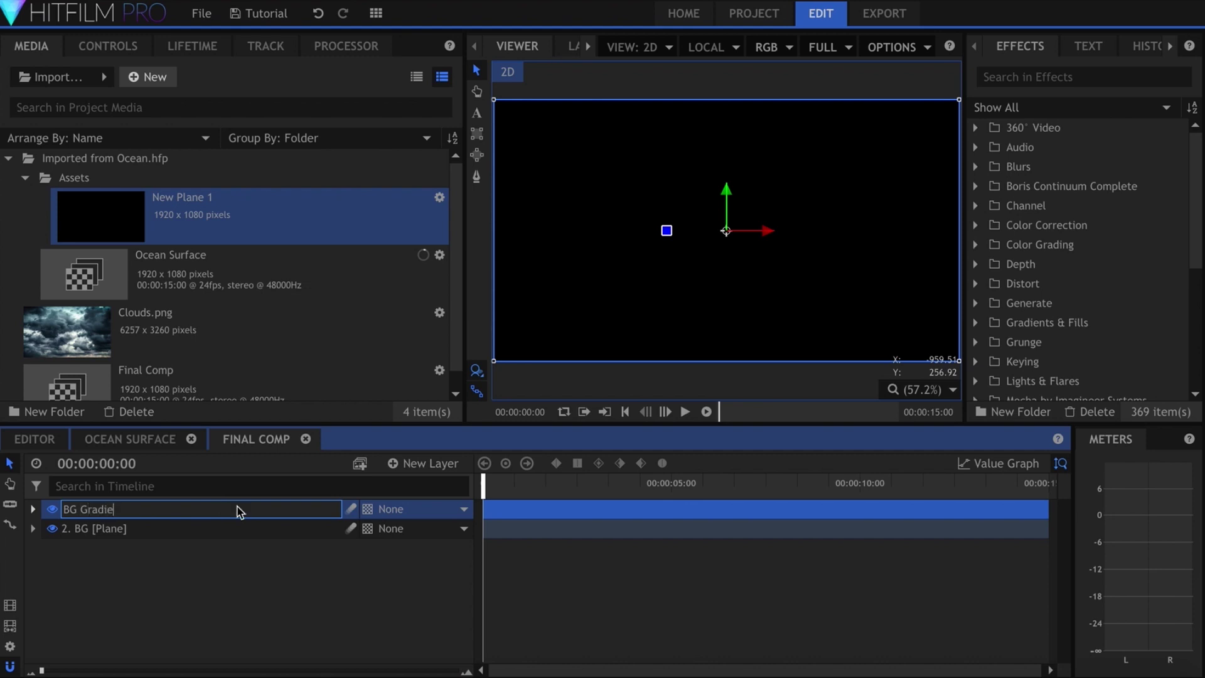
text(nt)
key(Return)
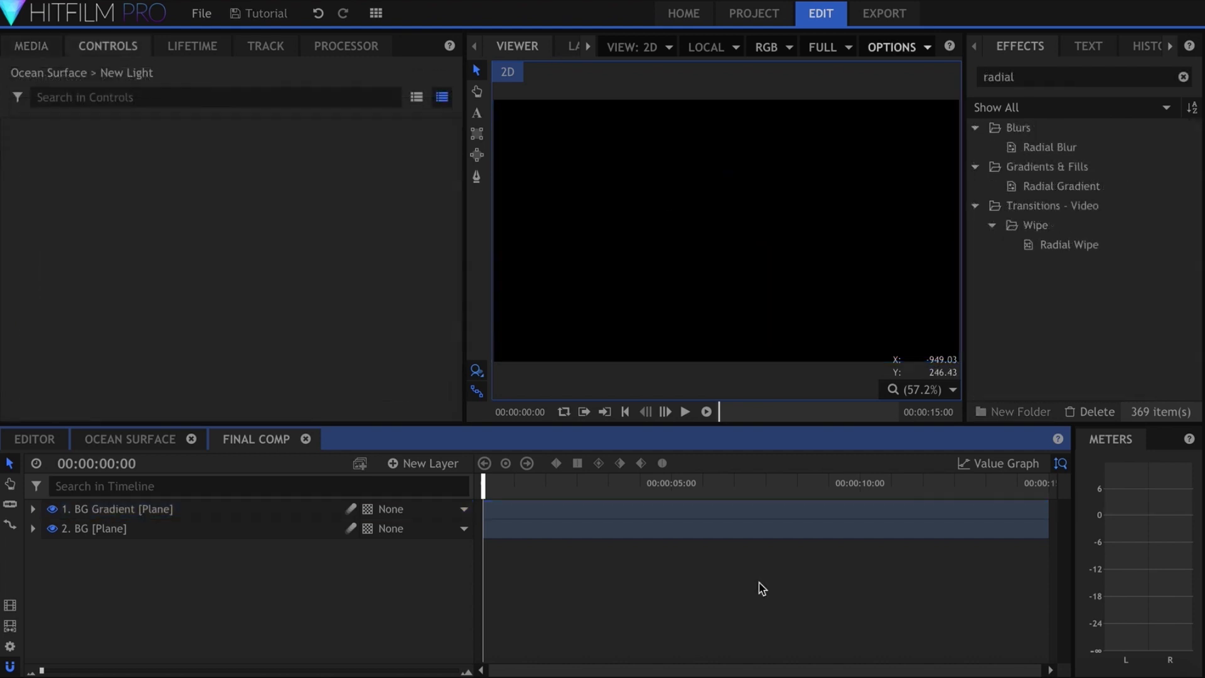
Apply Radial Gradient to BG Gradient and set its Center Y to 545.
drag(1063, 186, 273, 519)
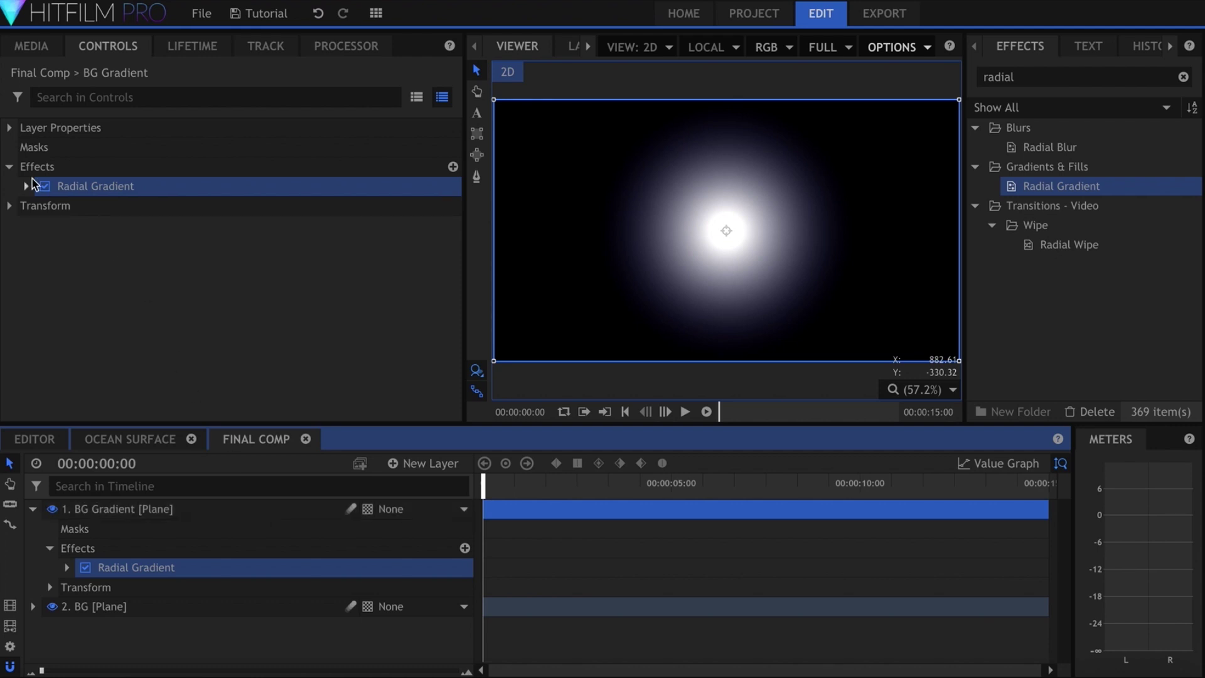
click(27, 186)
click(43, 226)
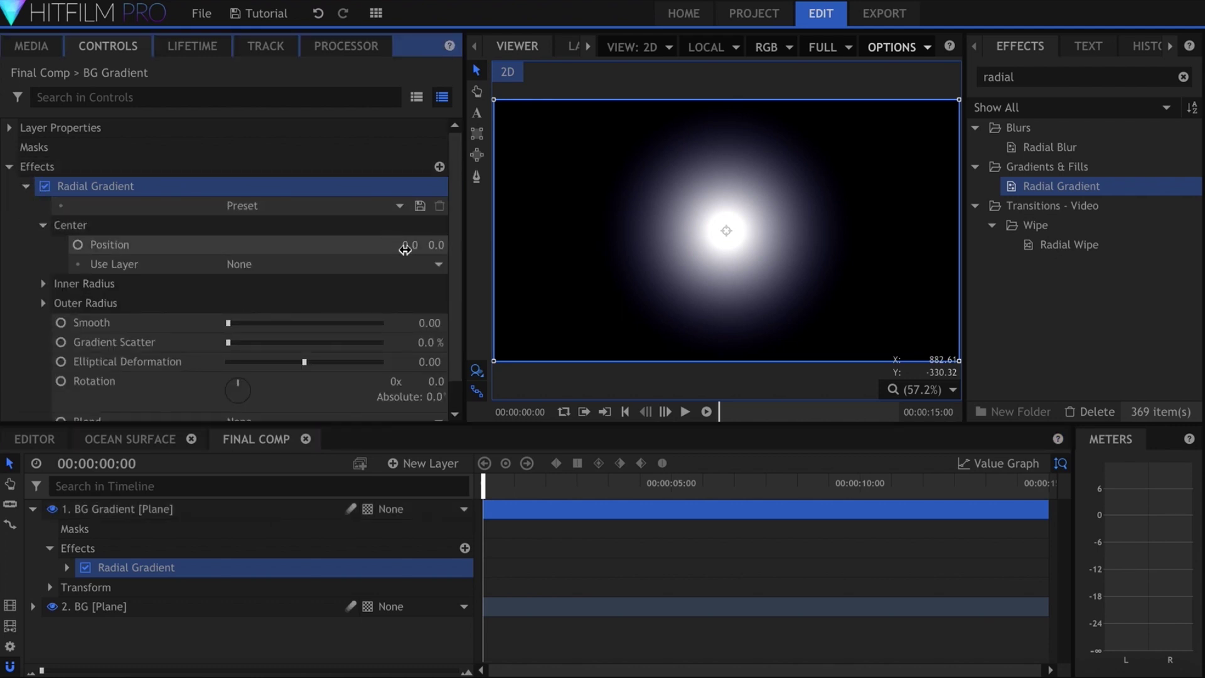
click(441, 245)
text(545)
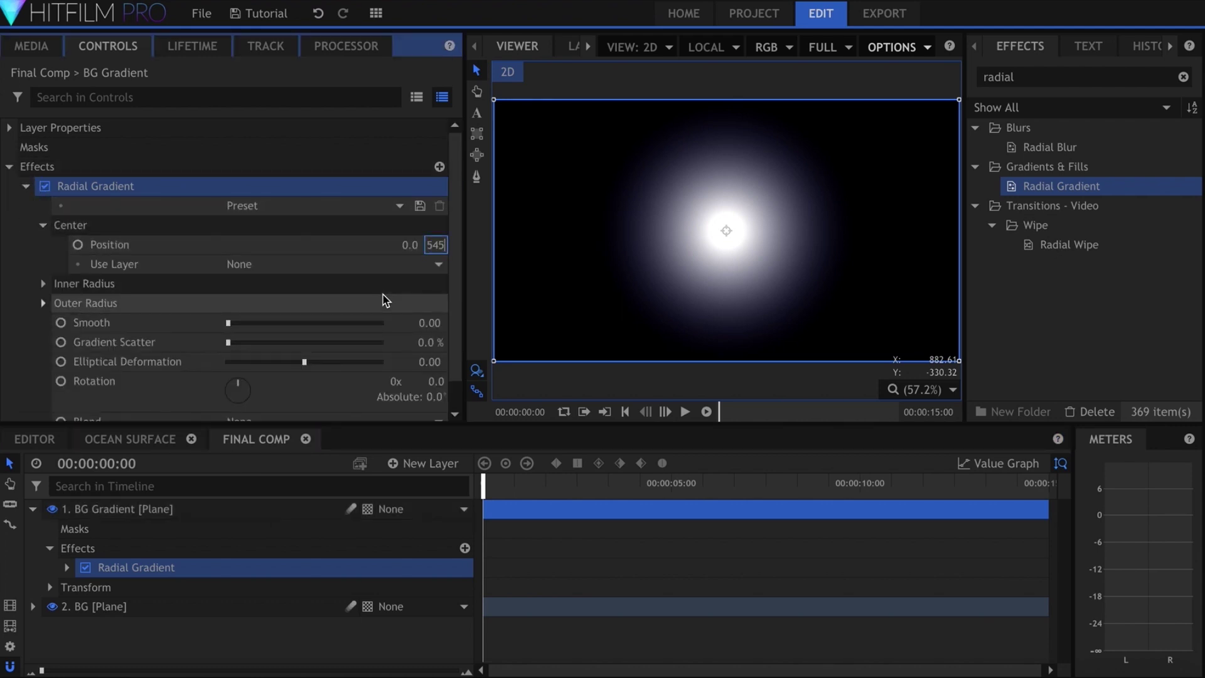
key(Return)
Make the radial gradient's inner colour blue.
click(43, 225)
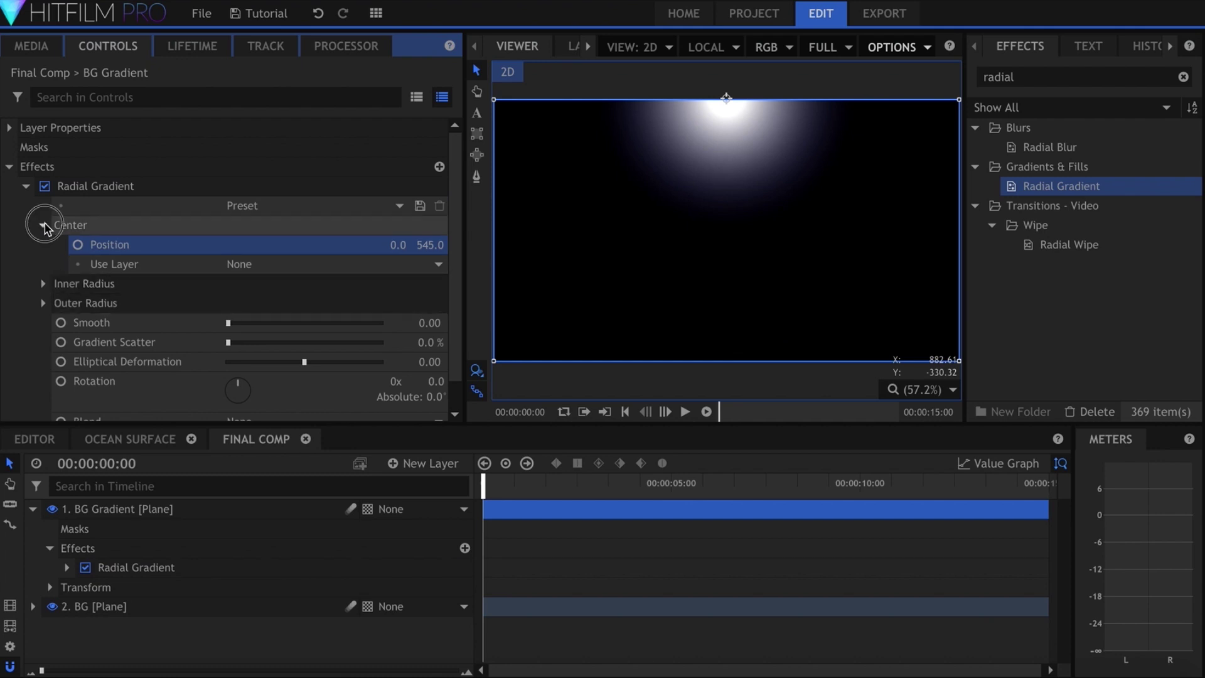
click(42, 245)
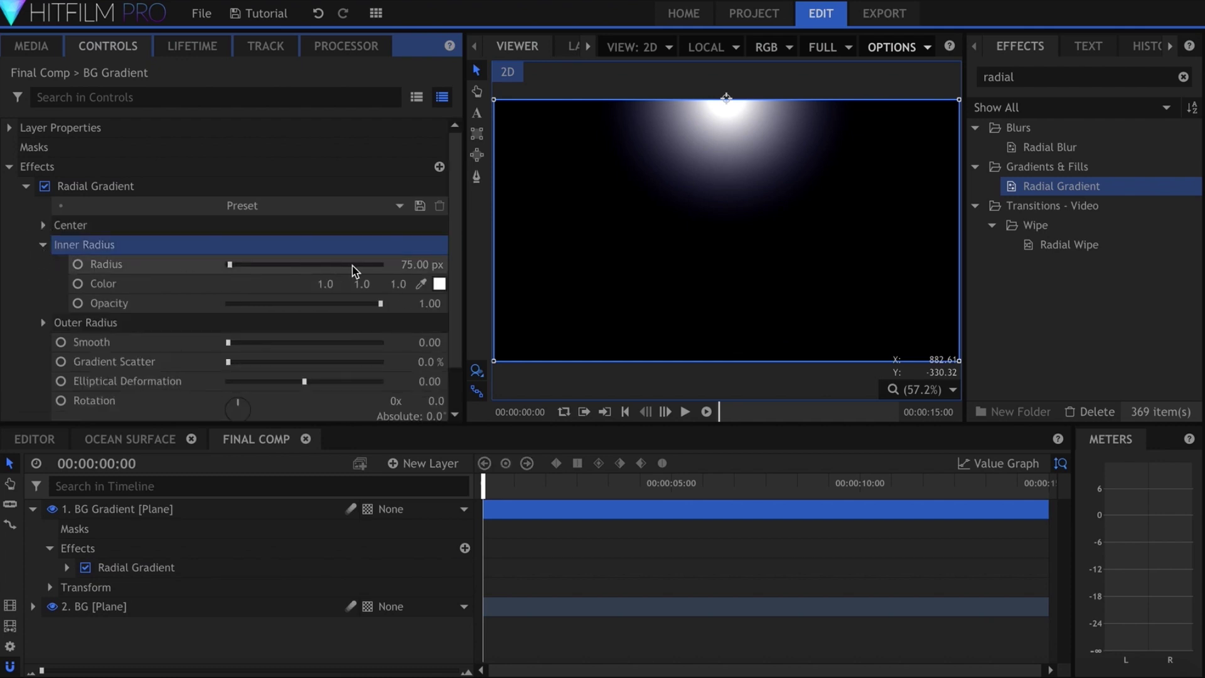
click(442, 283)
click(417, 377)
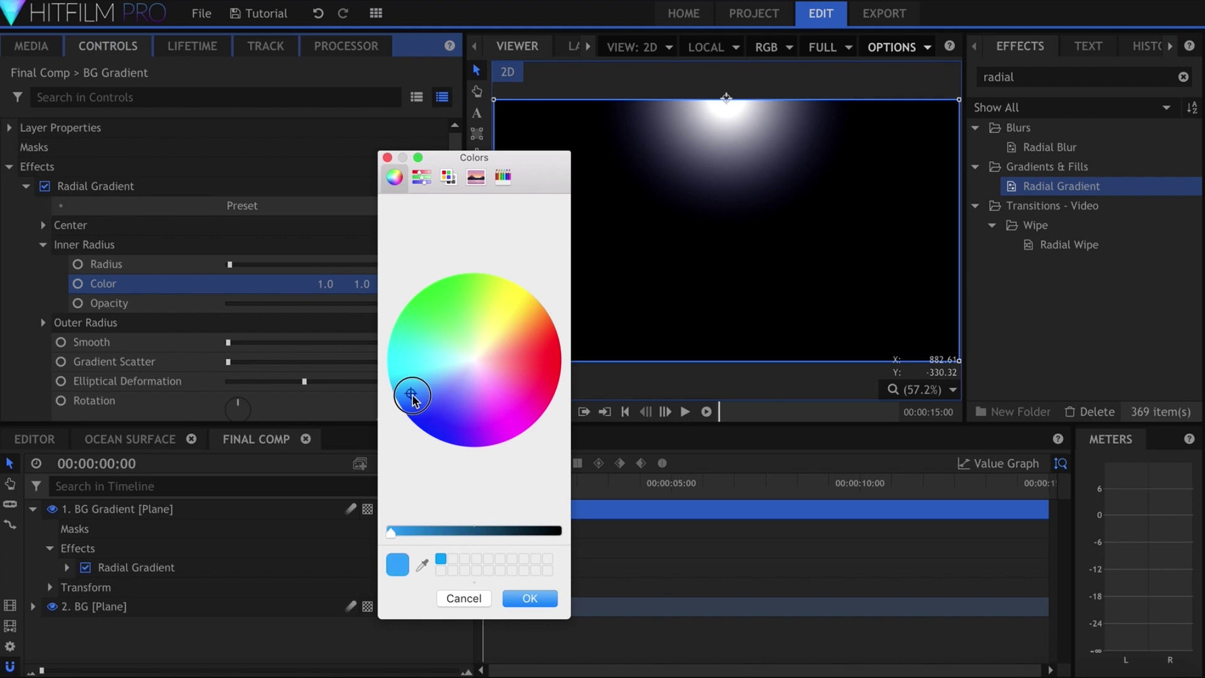
key(Return)
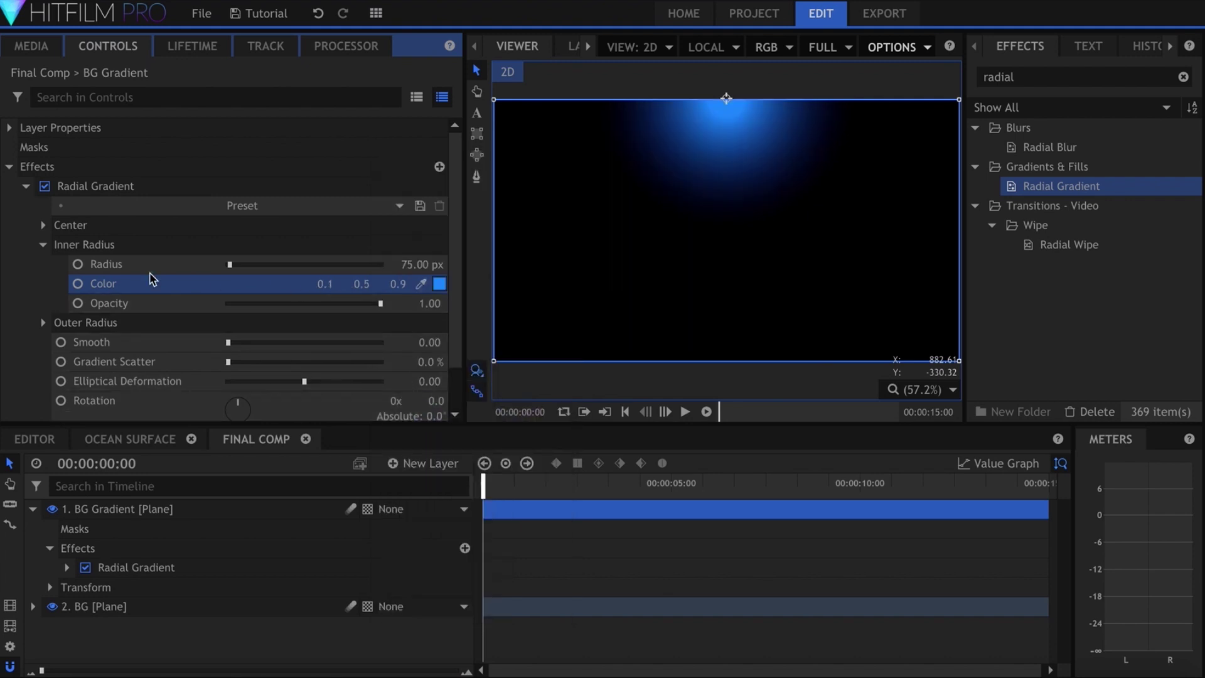
click(42, 245)
Set the gradient's Outer Radius to 1176 px and Elliptical Deformation to 0.5.
drag(414, 283, 490, 283)
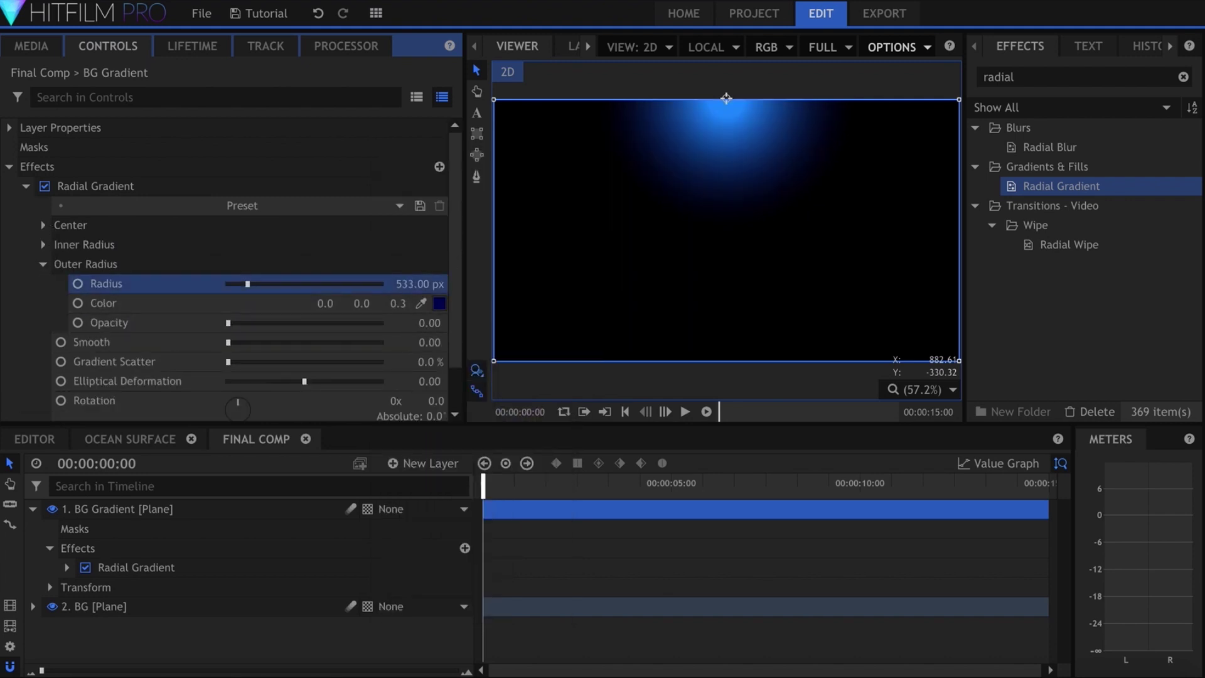
mouse_move(414, 283)
mouse_down()
mouse_move(426, 314)
mouse_move(386, 303)
mouse_up()
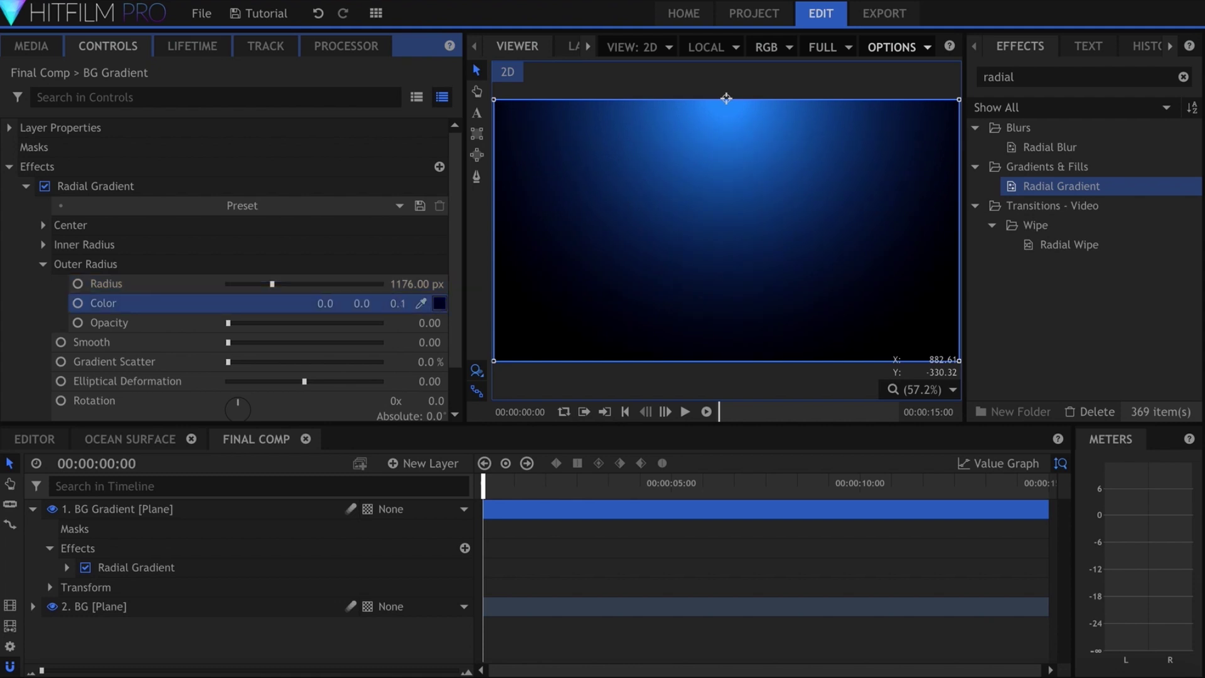
click(43, 264)
click(428, 322)
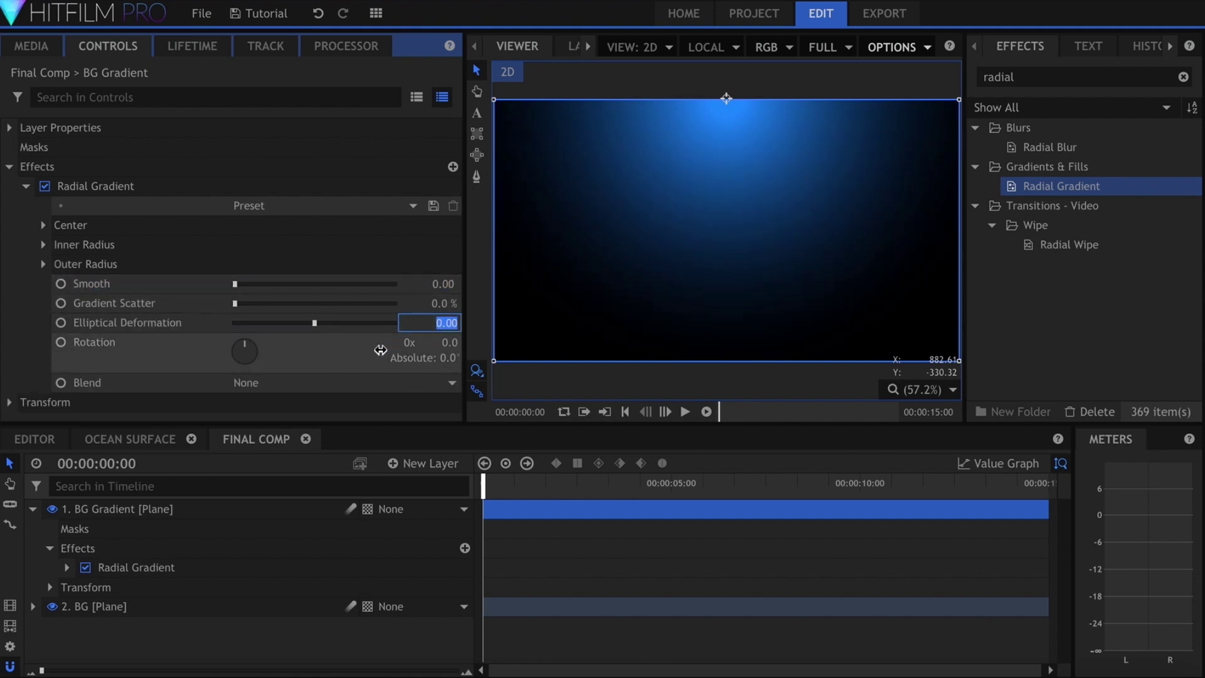
text(.5)
key(Return)
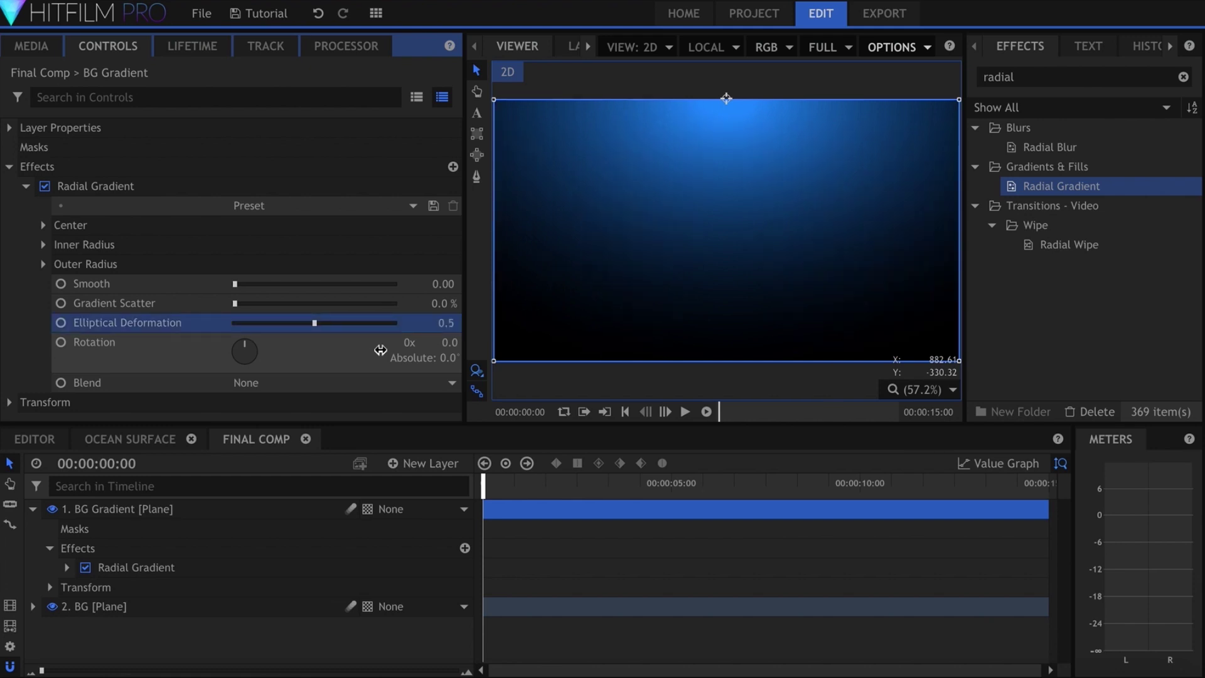
Add Ocean Surface to Final Comp and draw an ellipse mask across the frame's top.
click(288, 263)
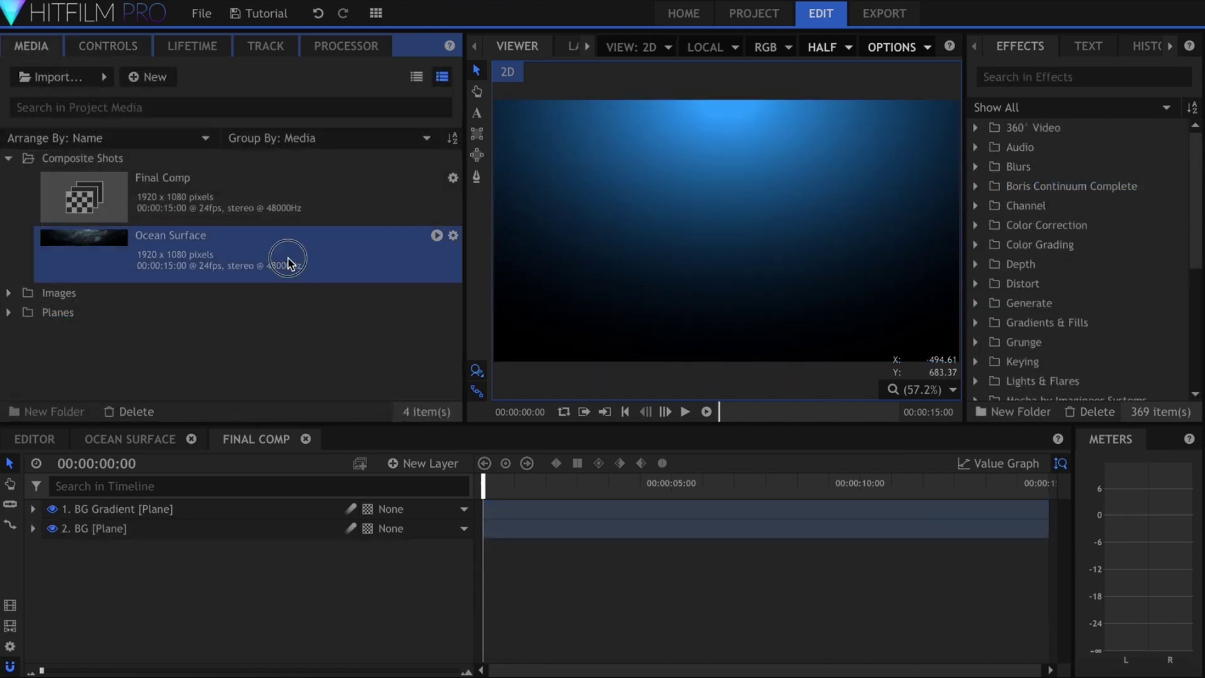
drag(288, 264, 281, 512)
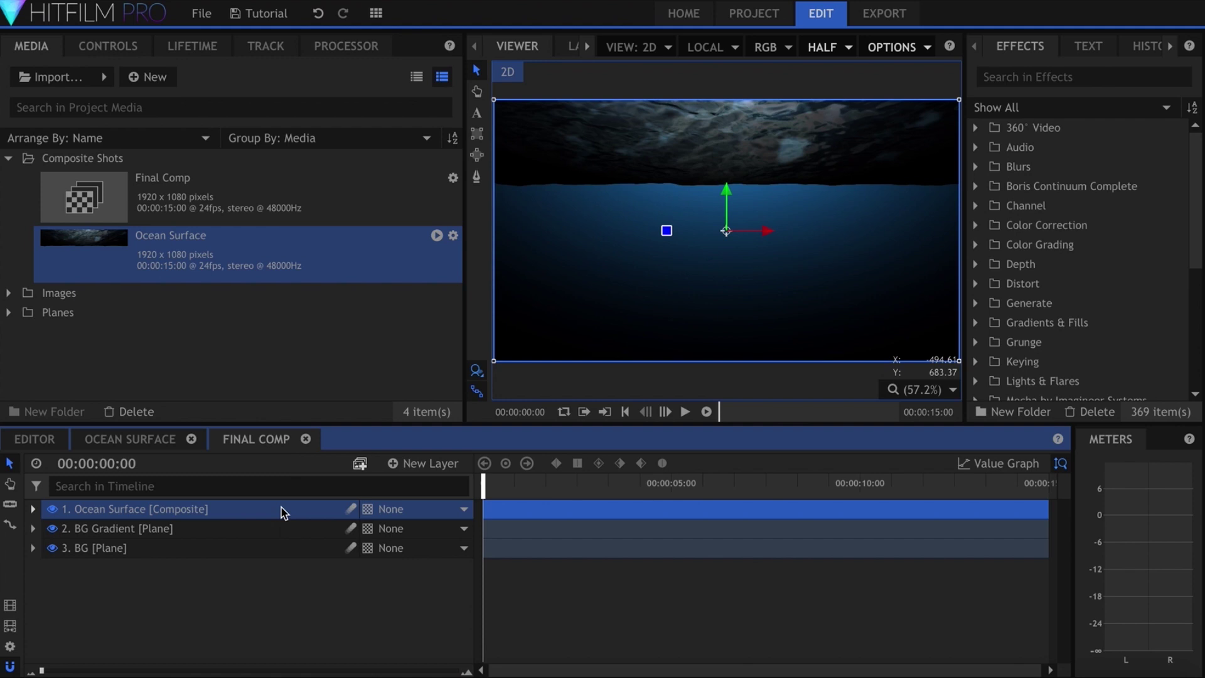
click(477, 162)
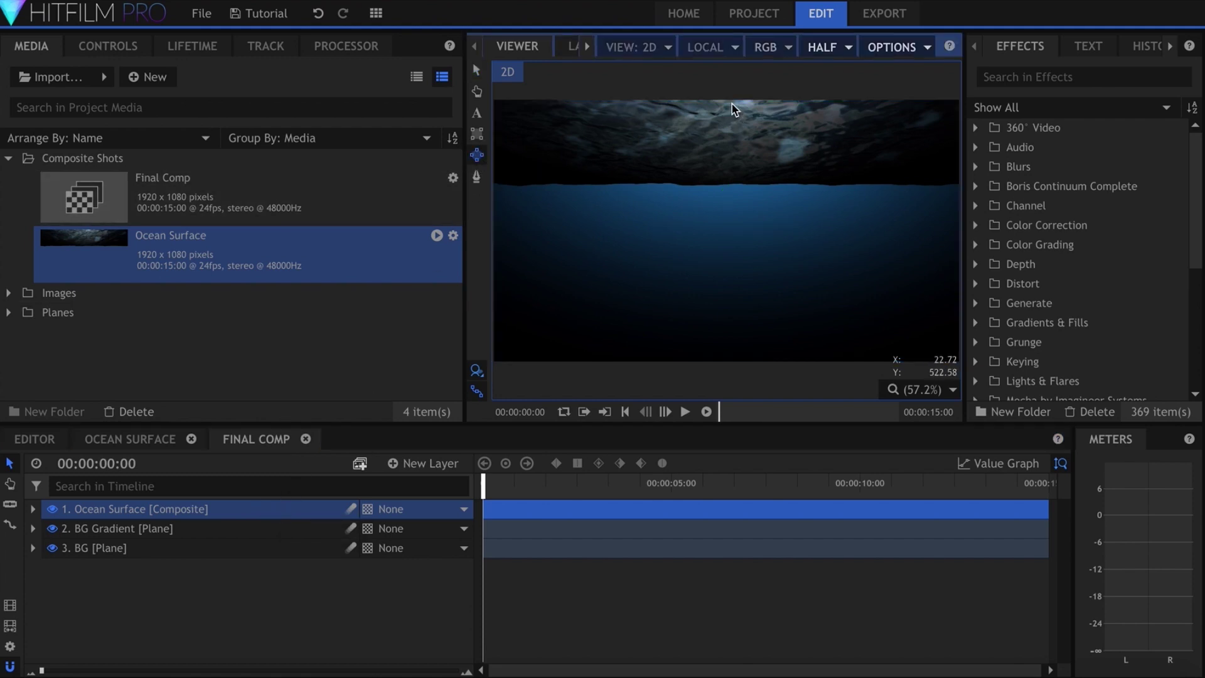
drag(733, 109, 868, 68)
click(479, 72)
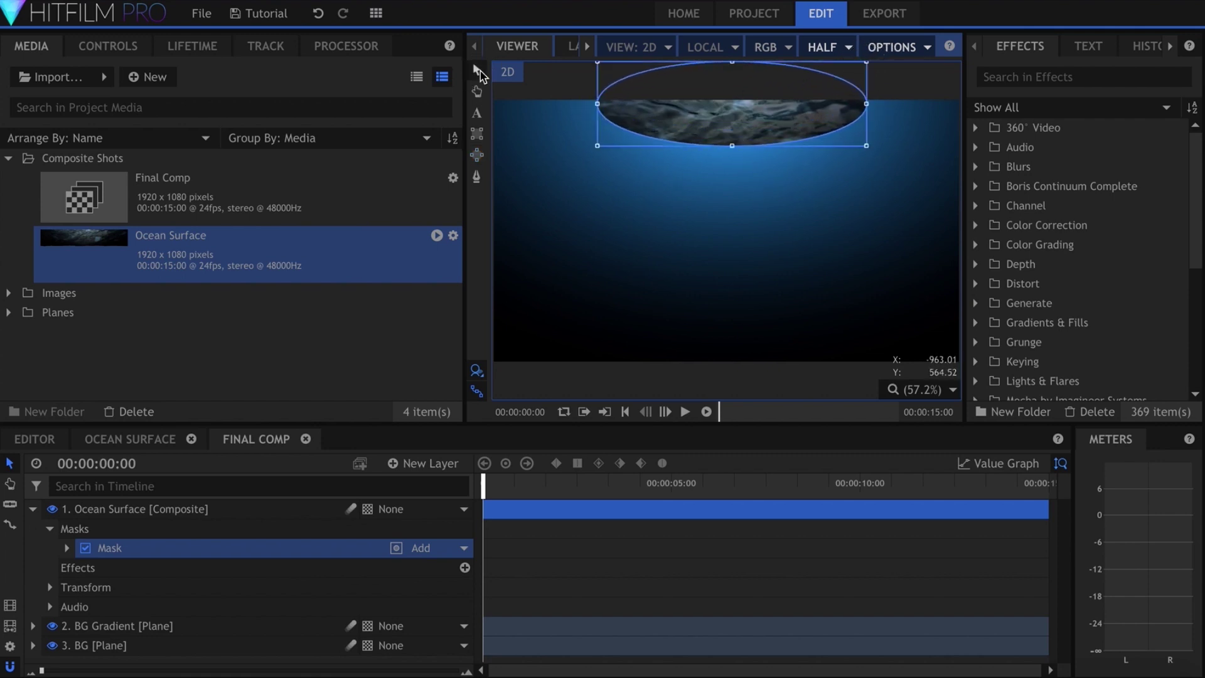
Raise the Ocean Surface mask feather to 142 px.
click(120, 45)
click(25, 166)
click(43, 226)
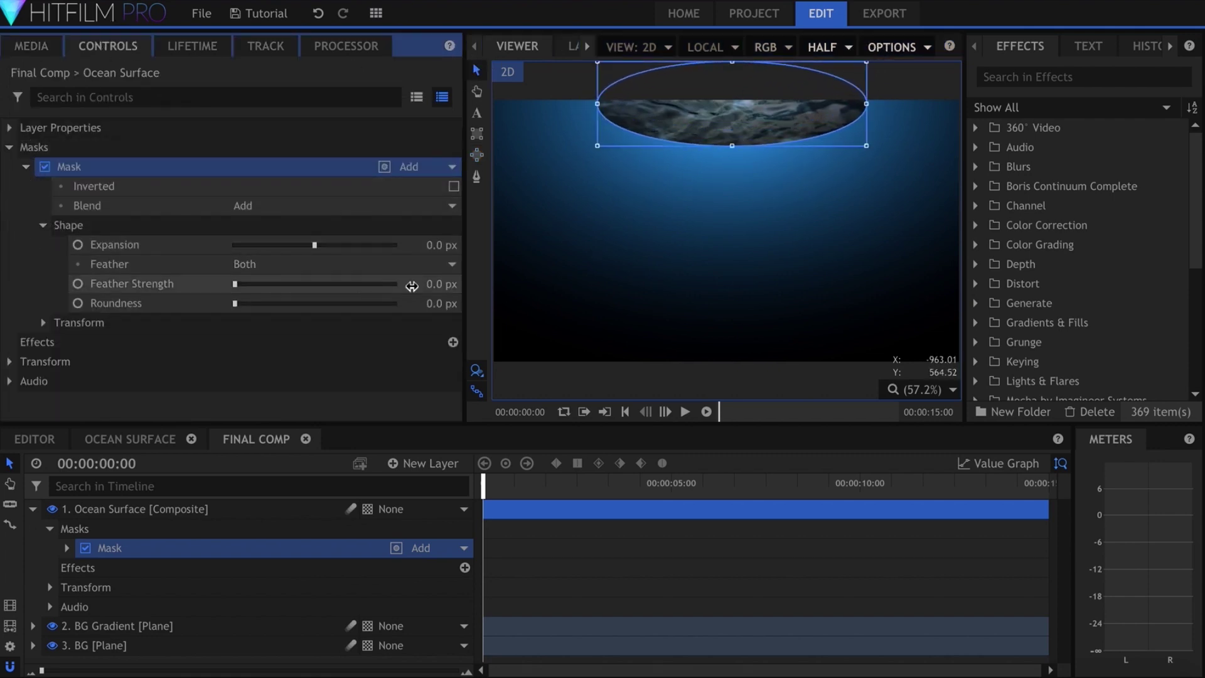
drag(411, 286, 452, 286)
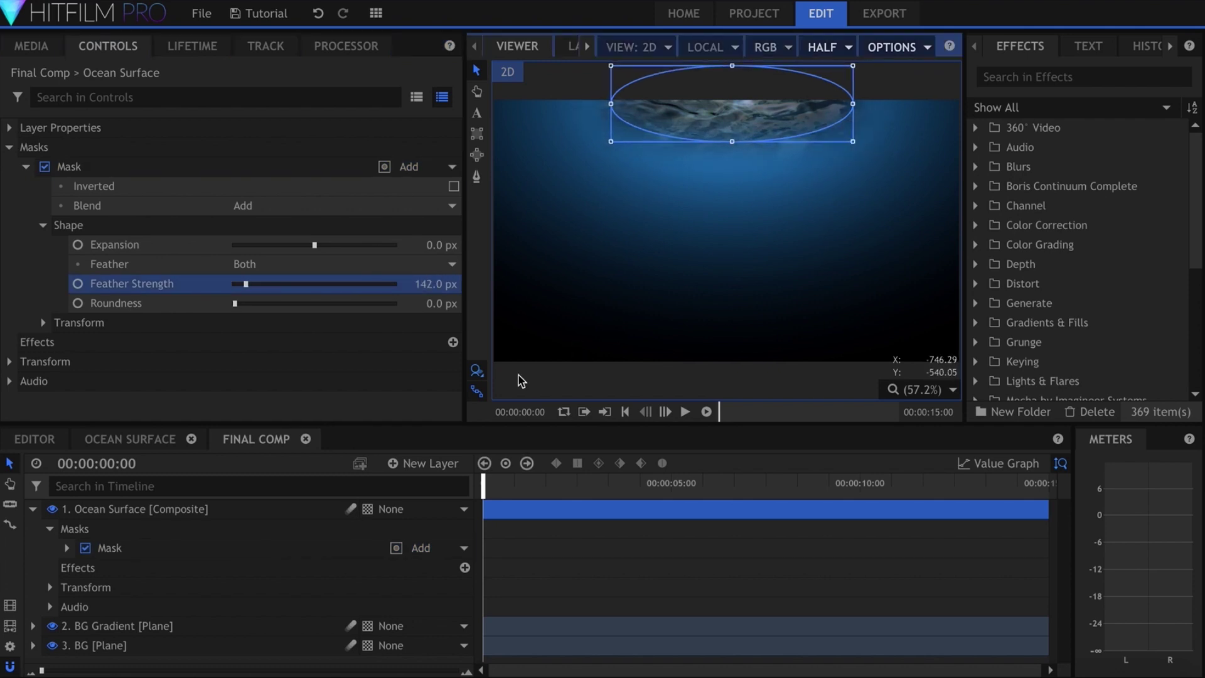
click(290, 513)
Duplicate Ocean Surface, flip the copy 180° to the frame bottom, and tint it with Hue Colorize.
key(ctrl+d)
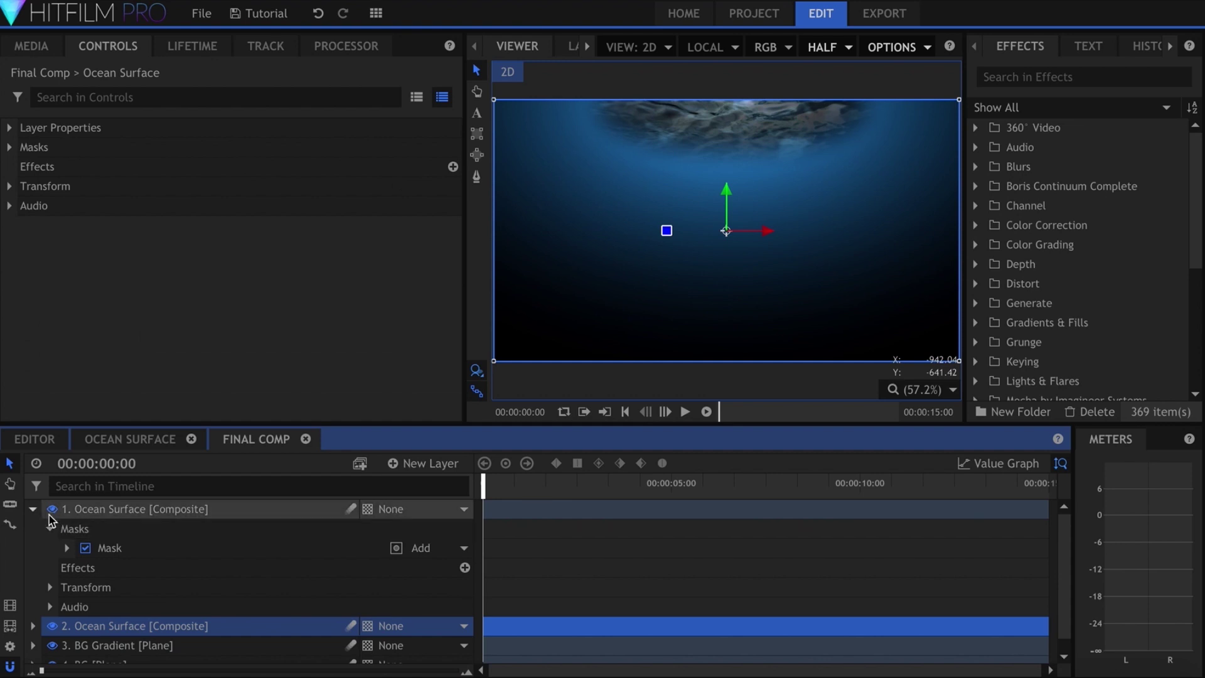
click(32, 508)
click(9, 186)
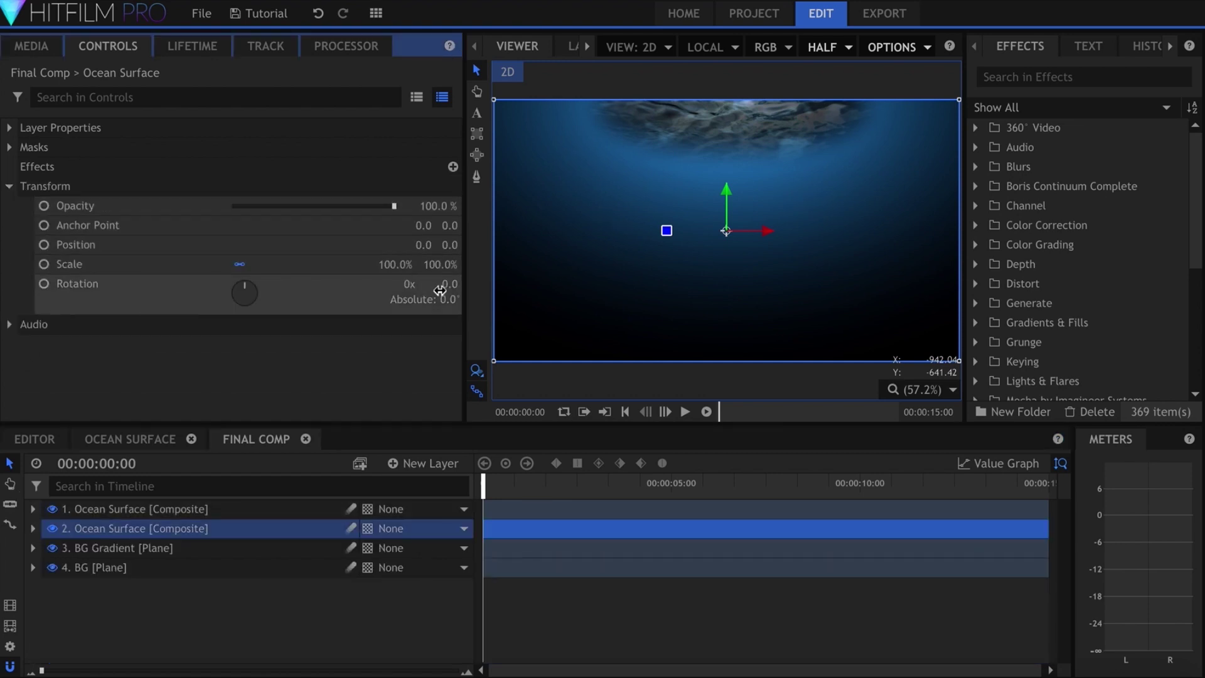
text(180)
key(Return)
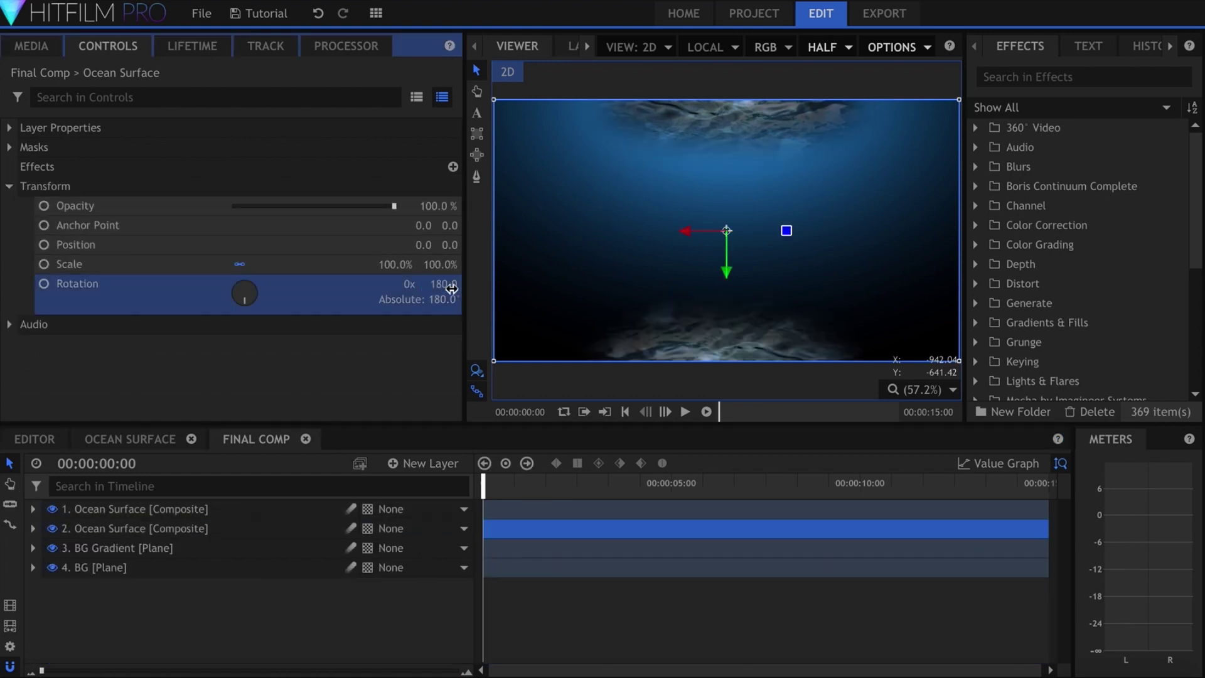
drag(727, 274, 727, 292)
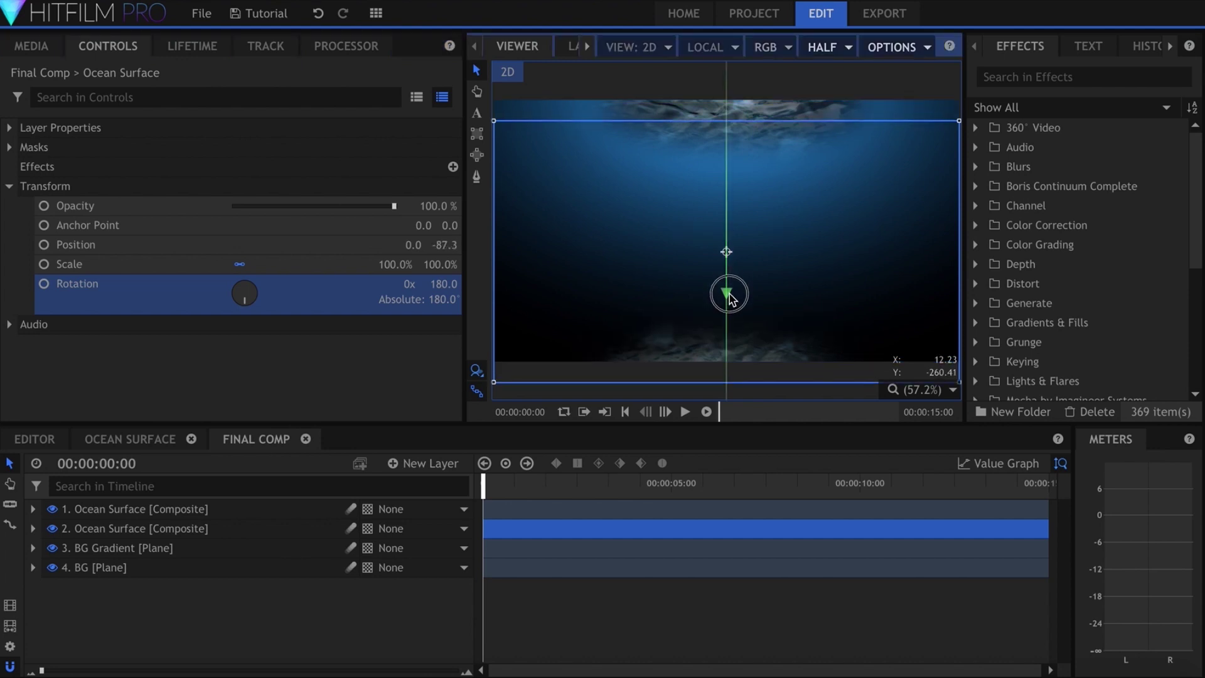
text(hue color)
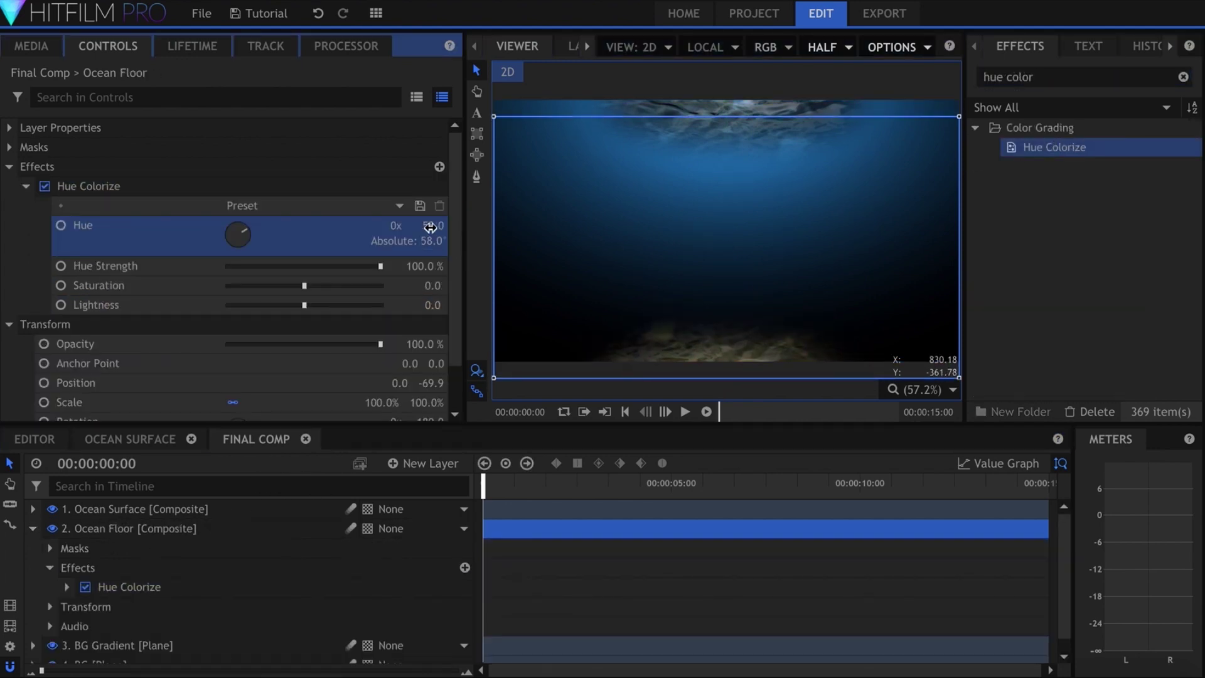
drag(426, 286, 449, 286)
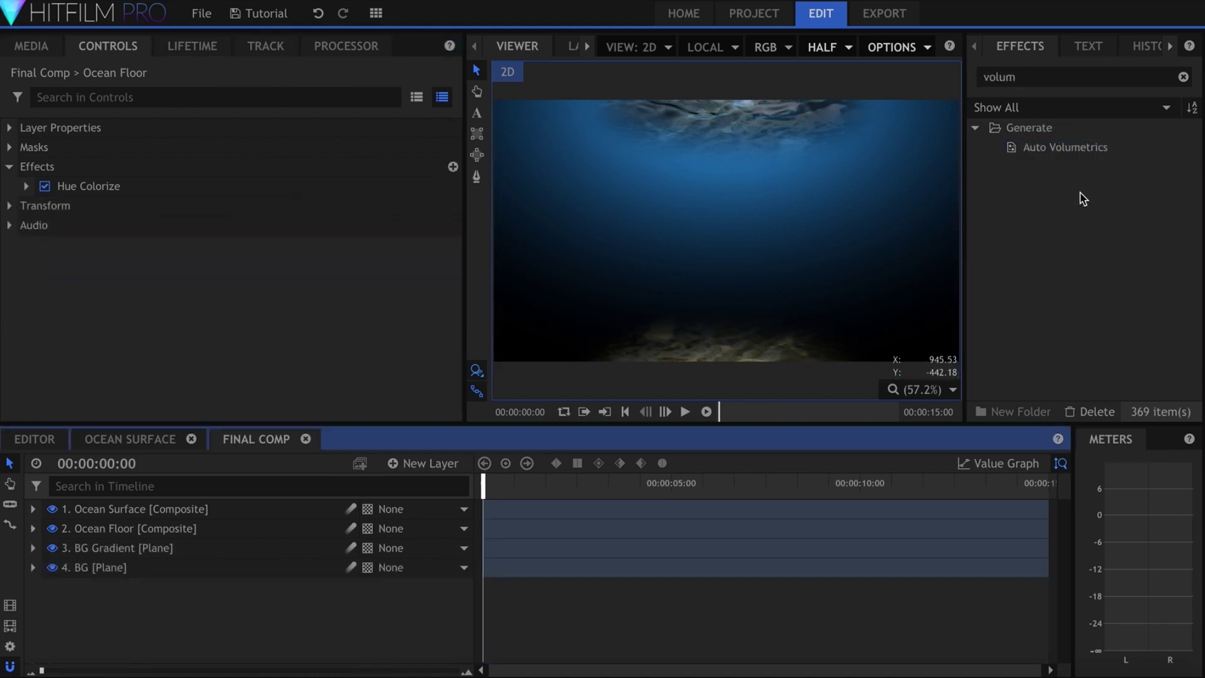
drag(1082, 148, 896, 170)
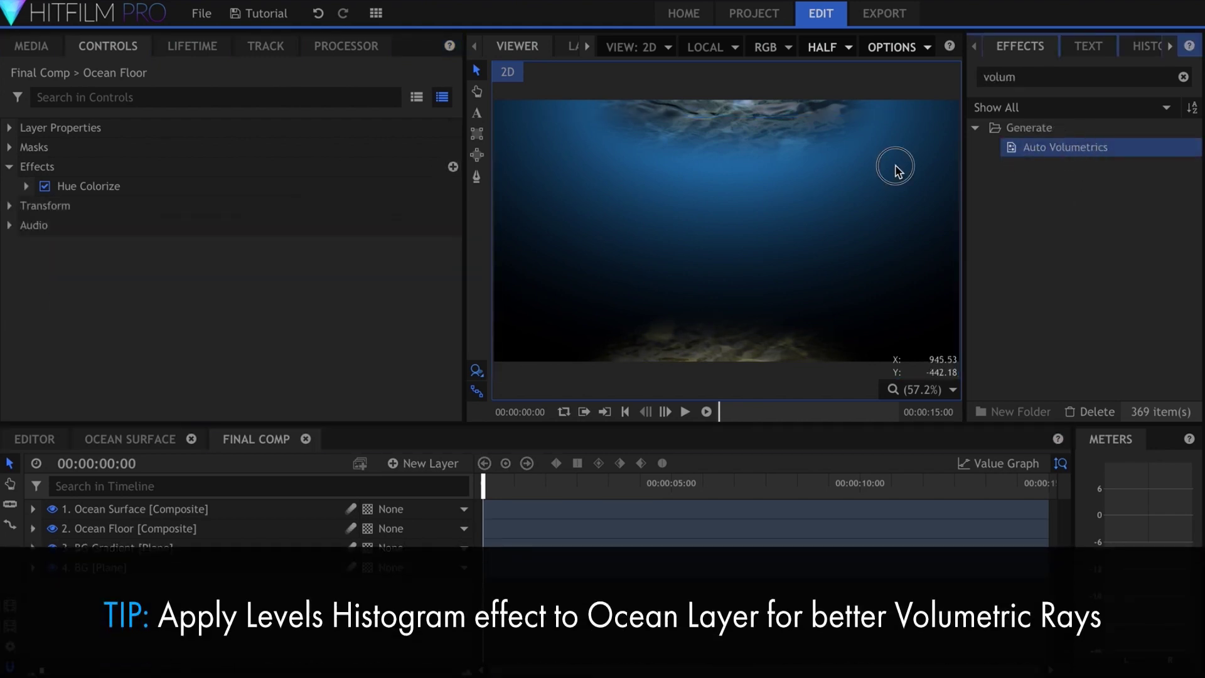
Apply Auto Volumetrics to Ocean Surface with threshold 0.4 and the light source raised higher.
drag(226, 473, 197, 509)
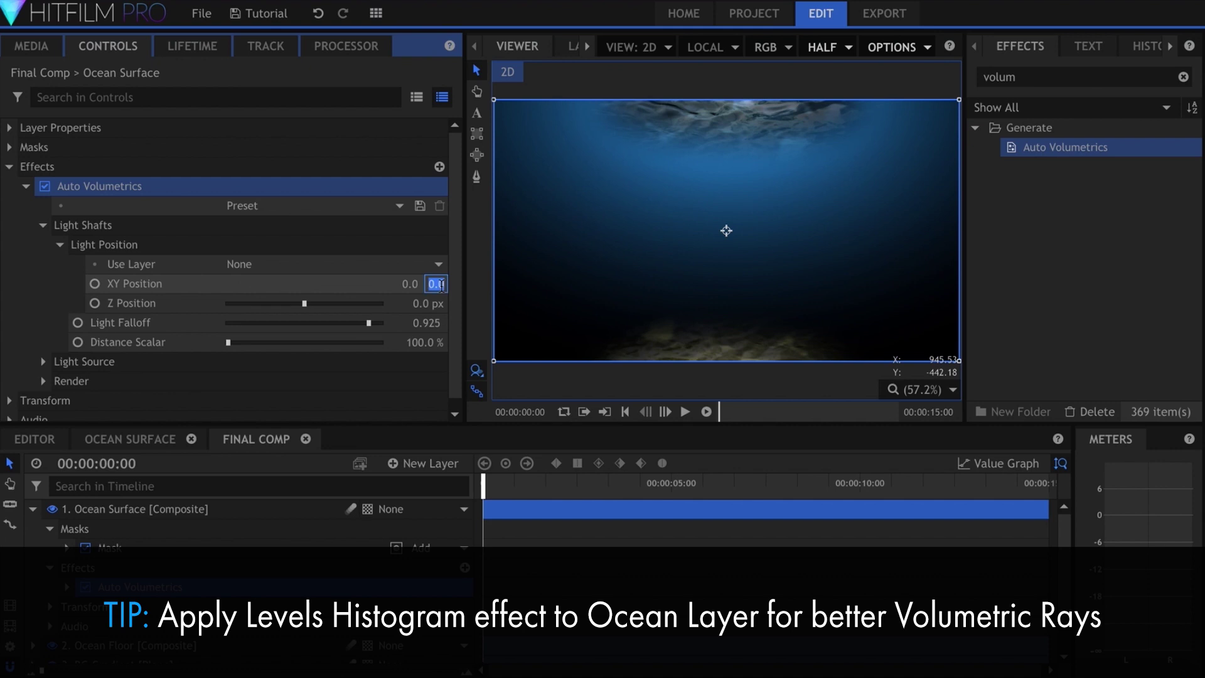
drag(437, 283, 440, 286)
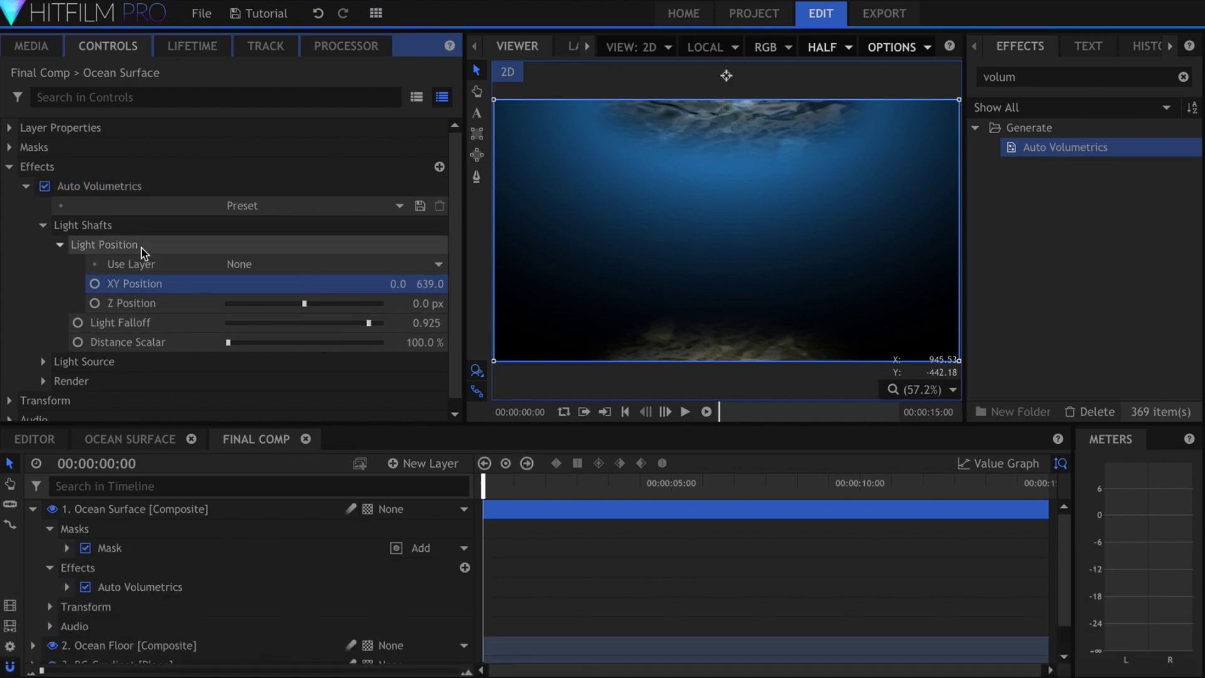
click(60, 245)
click(44, 304)
key(space)
drag(343, 332, 290, 332)
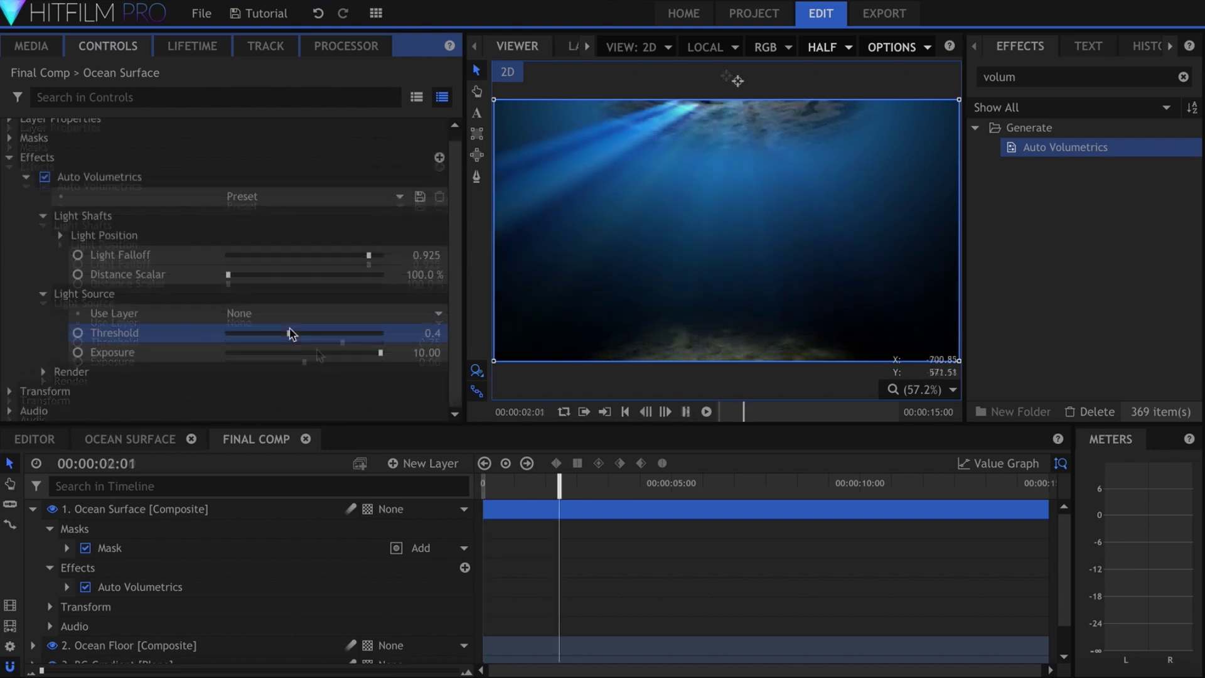
drag(739, 82, 740, 55)
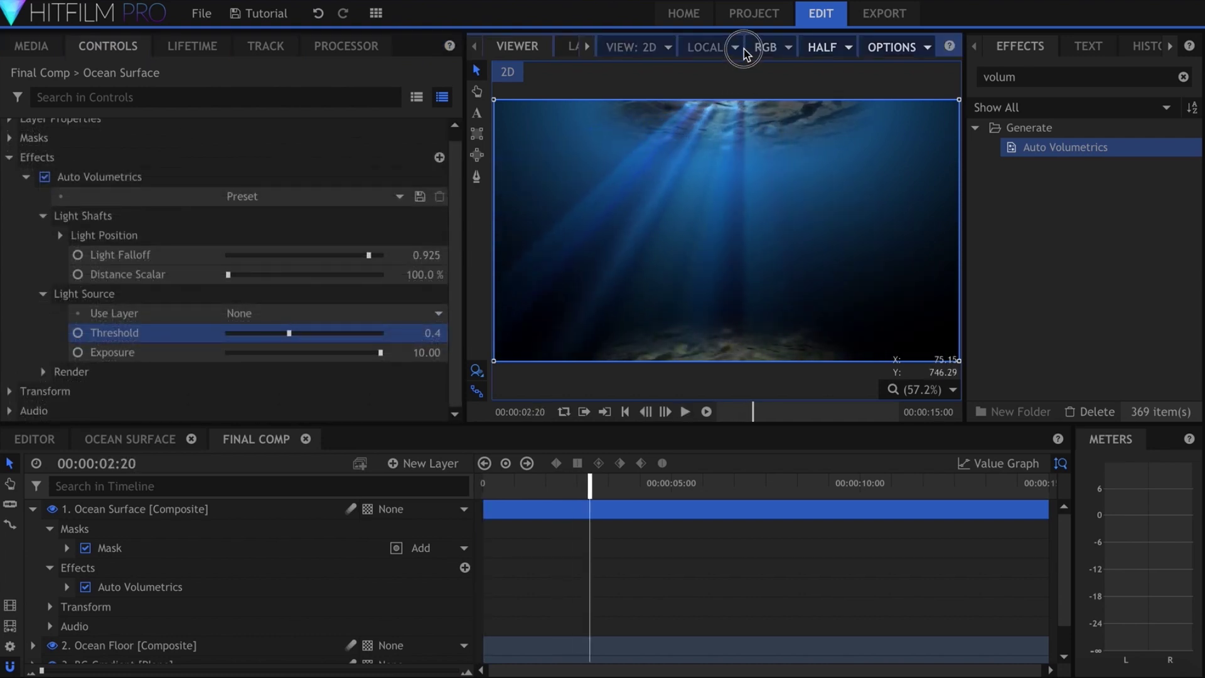
key(space)
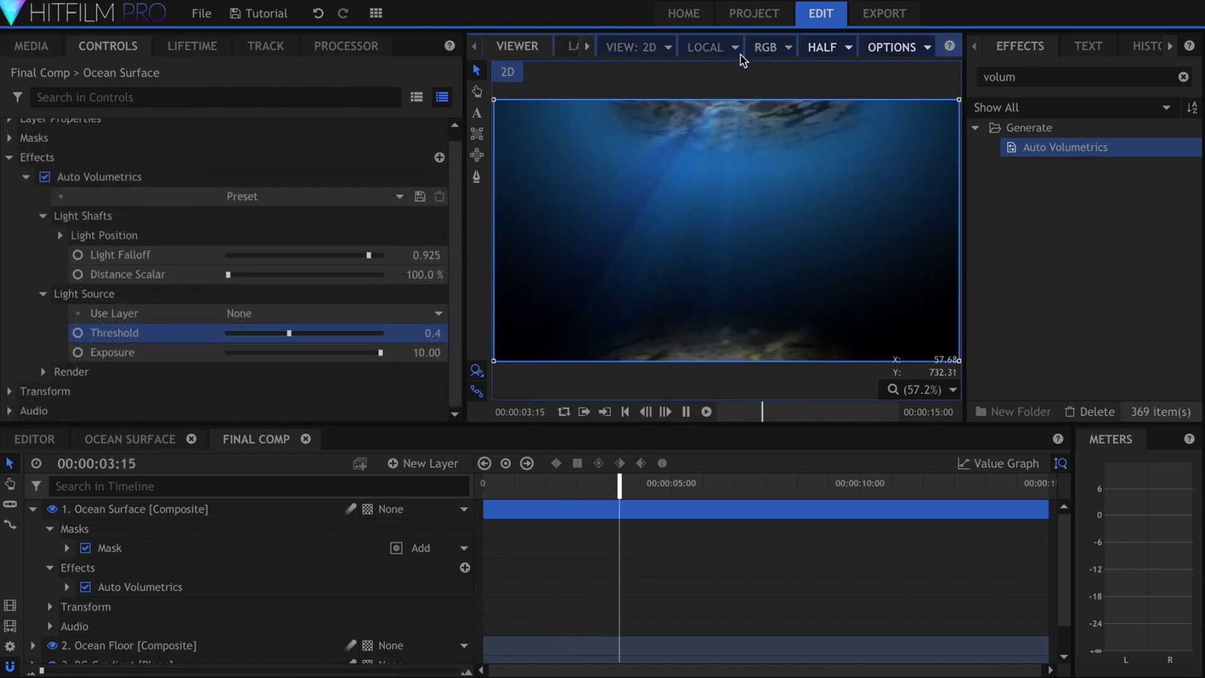
key(space)
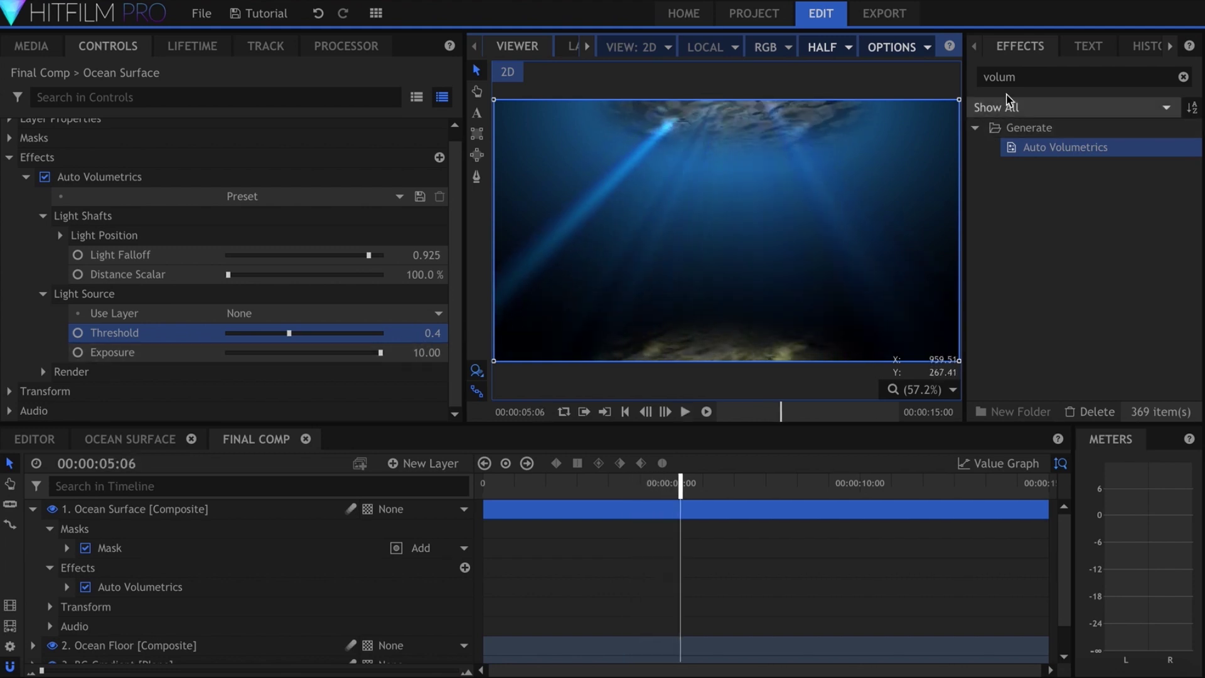
Set the Auto Volumetrics Render > Colorize amount to 46% and preview the tinted rays.
click(1035, 77)
click(542, 573)
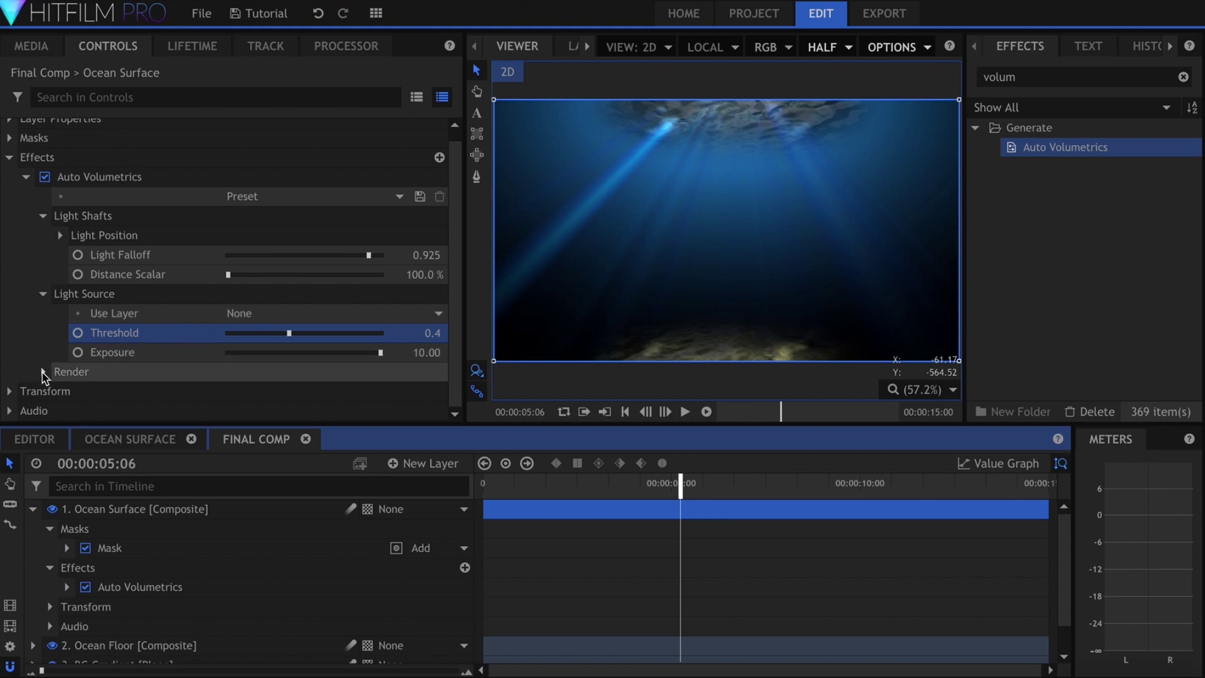
click(42, 371)
click(59, 353)
click(257, 333)
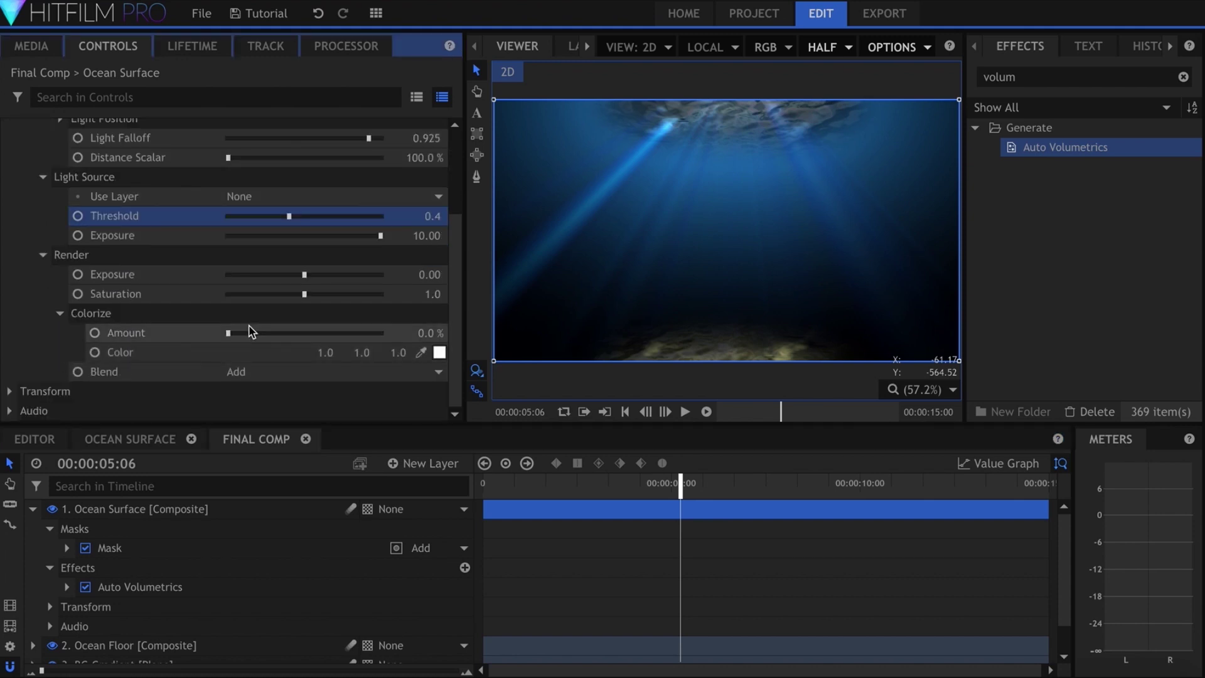
drag(294, 335, 298, 335)
key(Home)
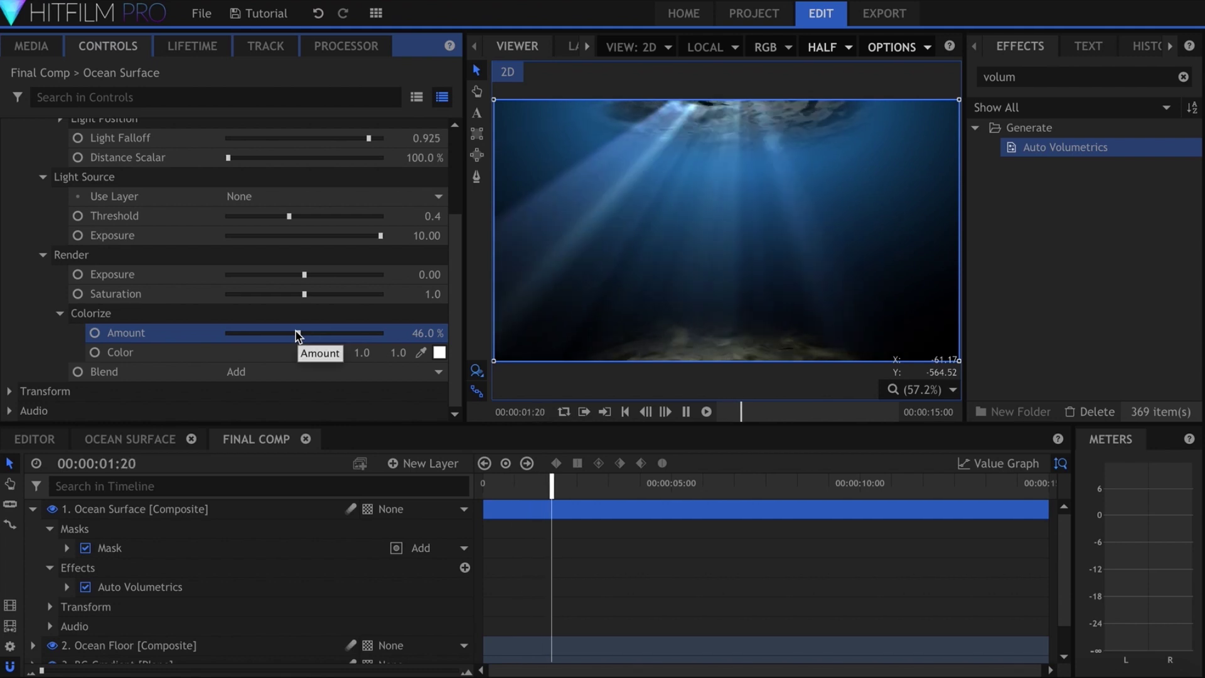
key(space)
Add Gleam to the layer with minimum value 0.37, maximum value 0.63 and Screen blend.
double_click(1042, 76)
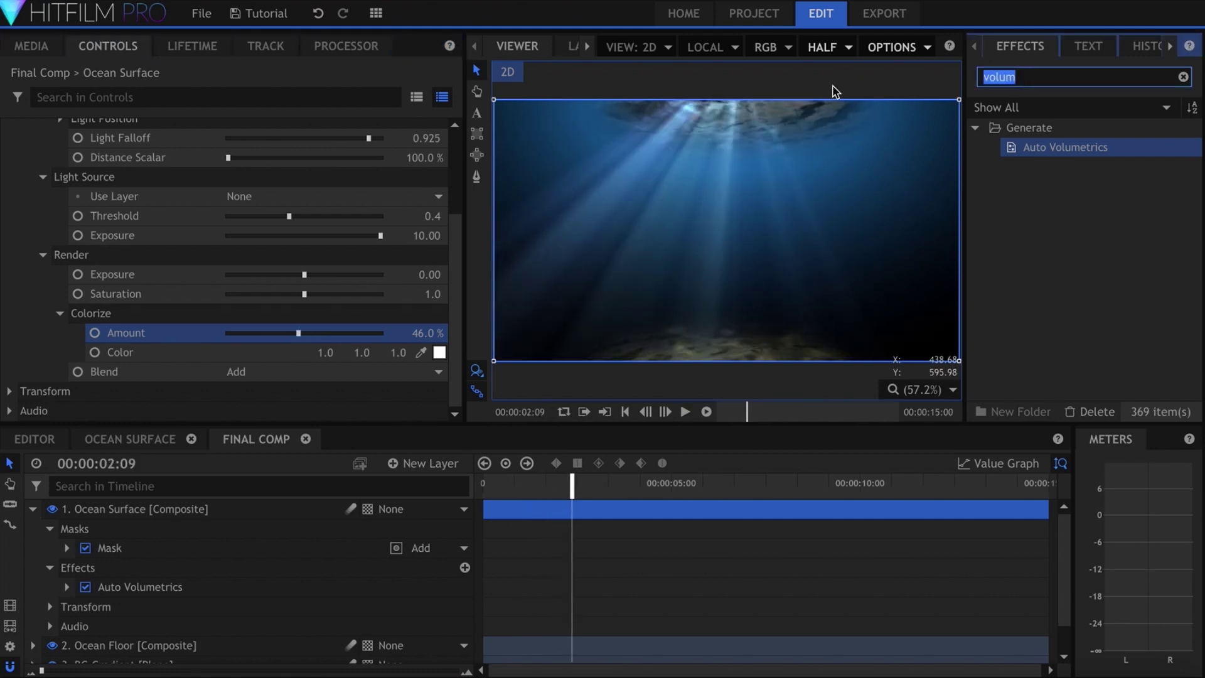
text(glea)
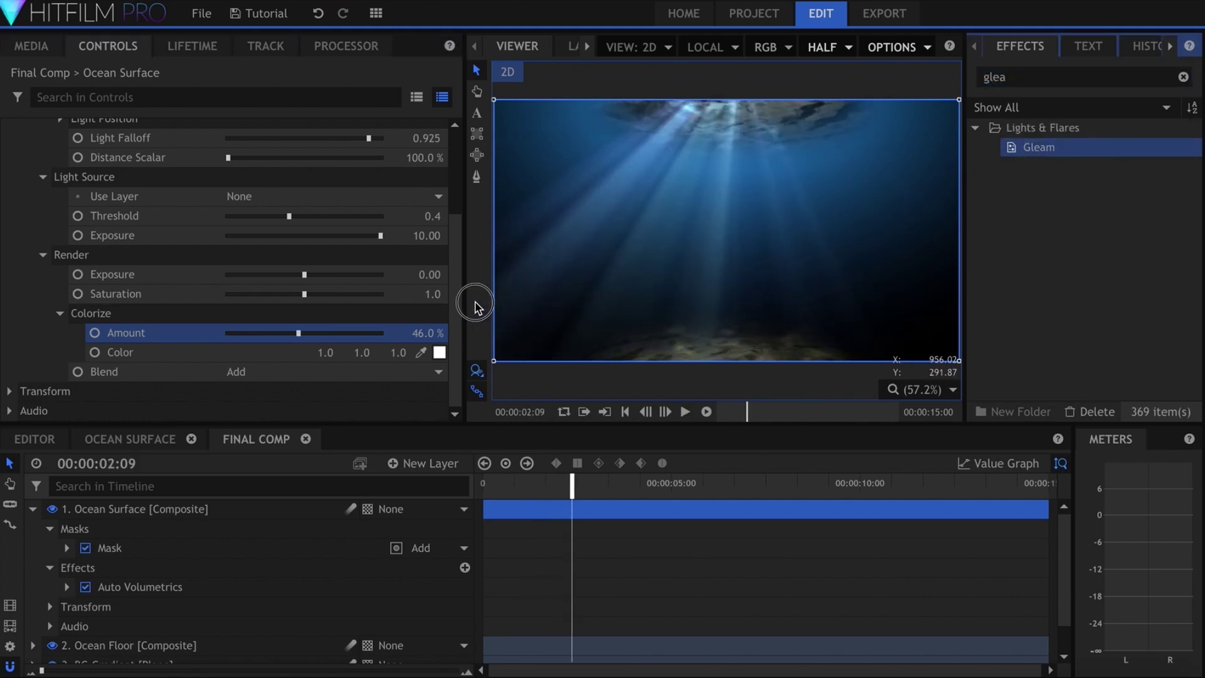
drag(1037, 148, 354, 329)
click(26, 188)
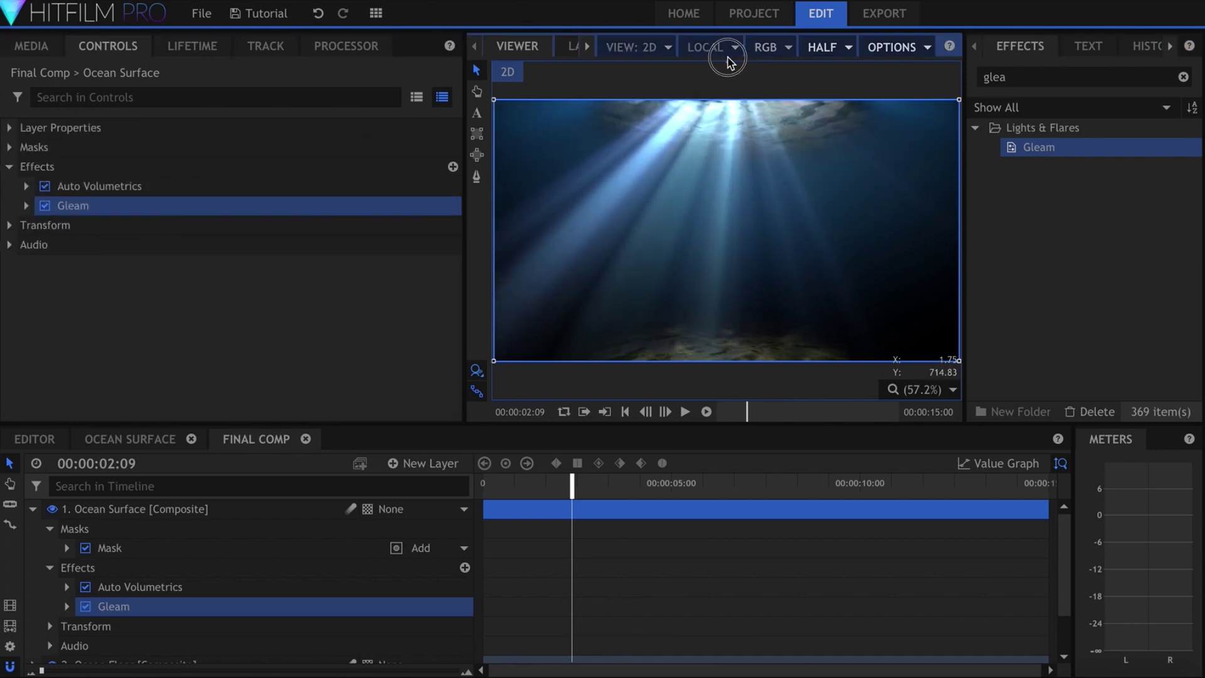
click(26, 205)
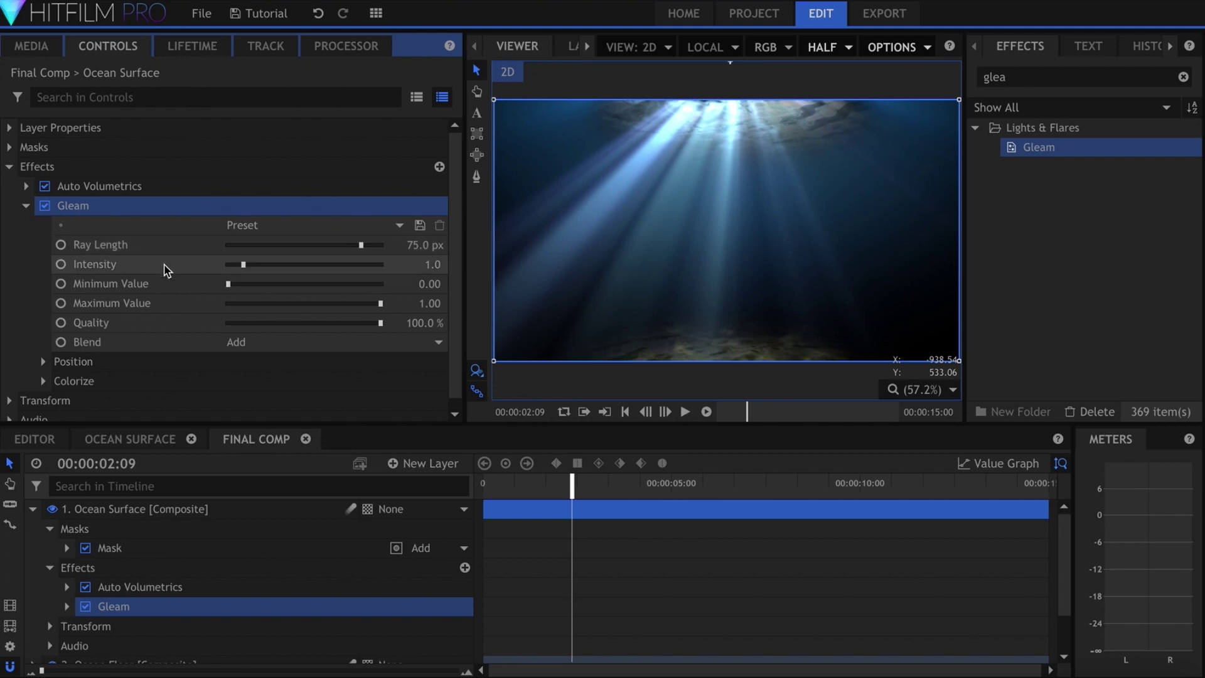
drag(228, 283, 269, 282)
drag(380, 303, 324, 311)
drag(270, 283, 285, 283)
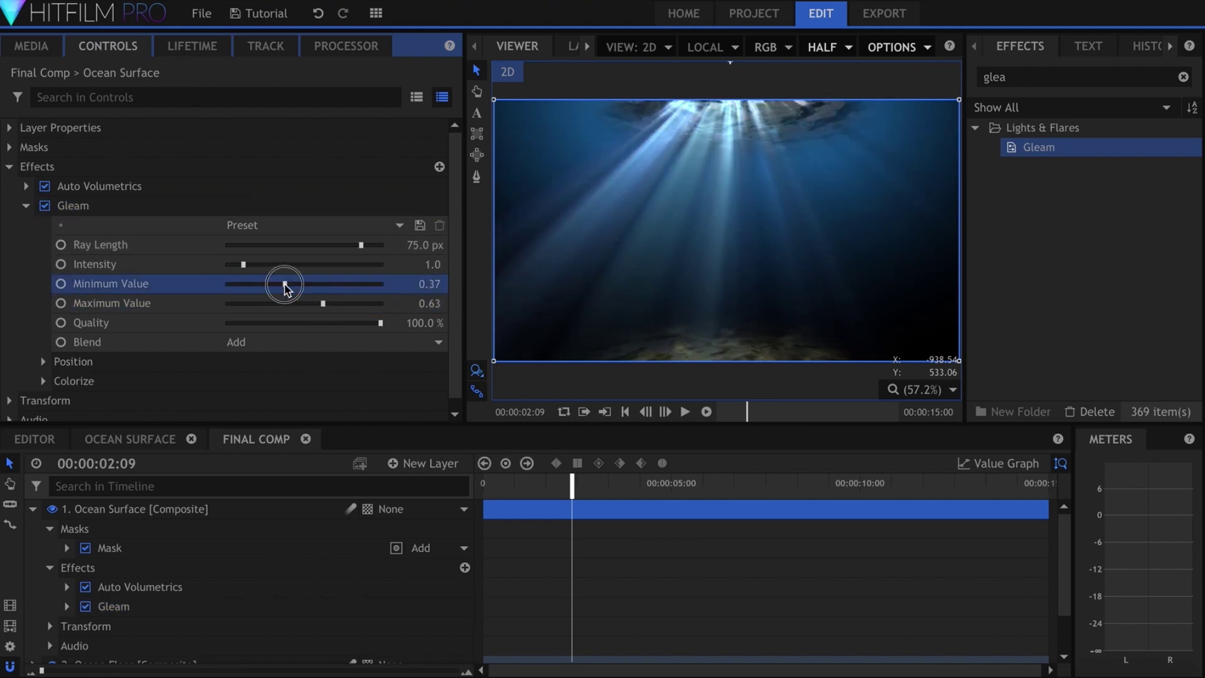
click(269, 344)
click(280, 547)
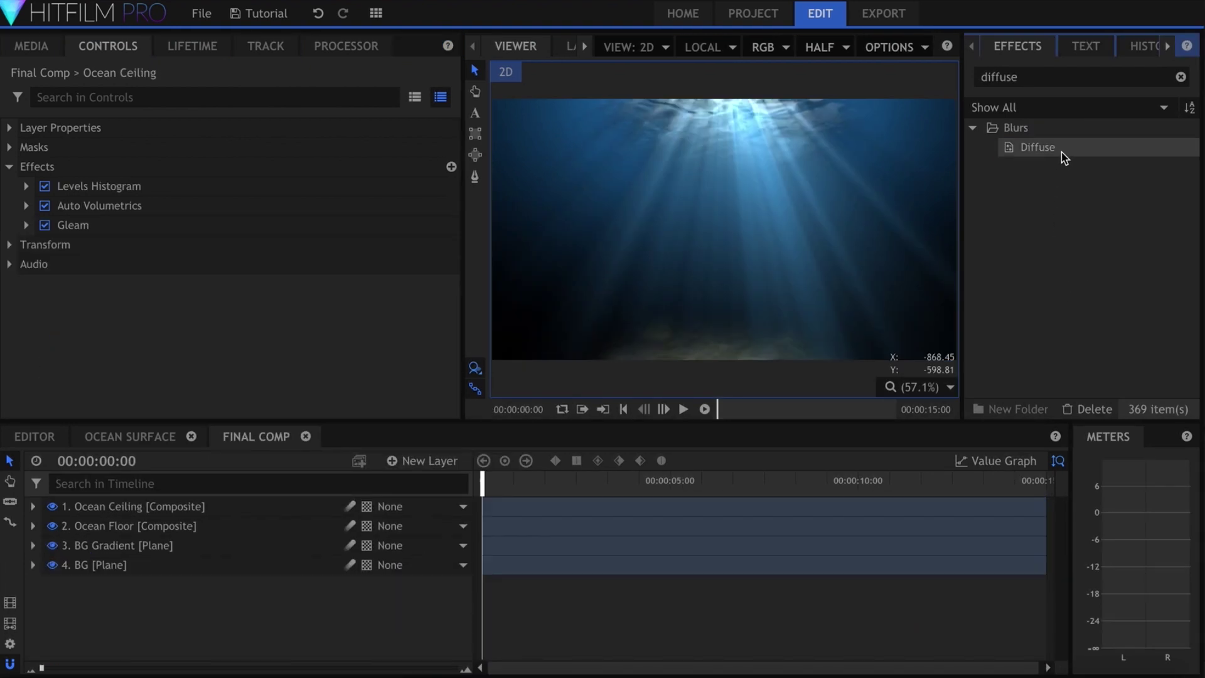
Apply Diffuse to Ocean Ceiling with radius 43.1 and opacity 0.66.
drag(309, 138, 56, 238)
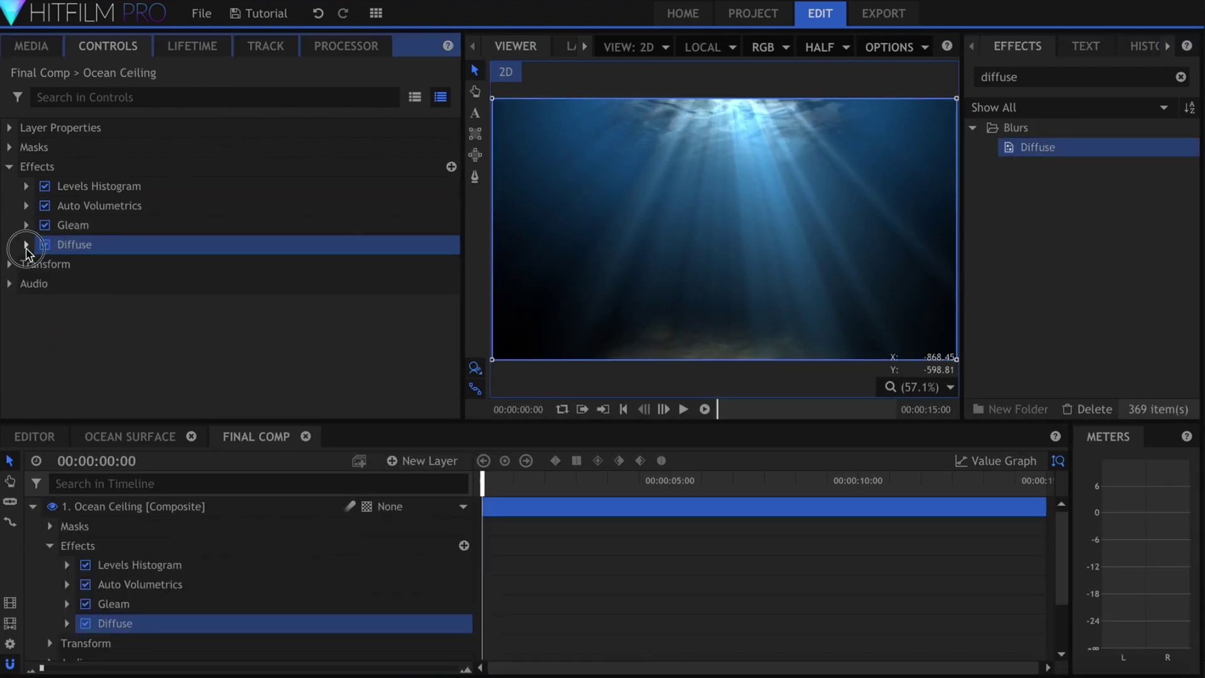
click(26, 244)
drag(257, 284, 338, 303)
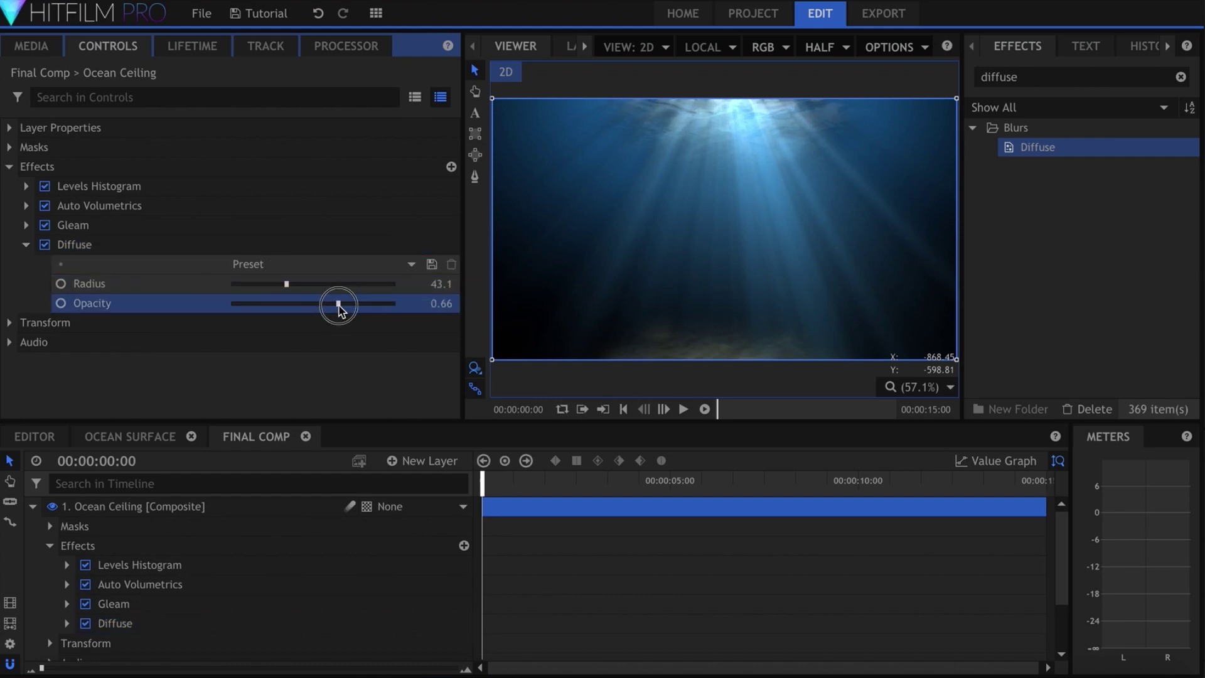
click(26, 244)
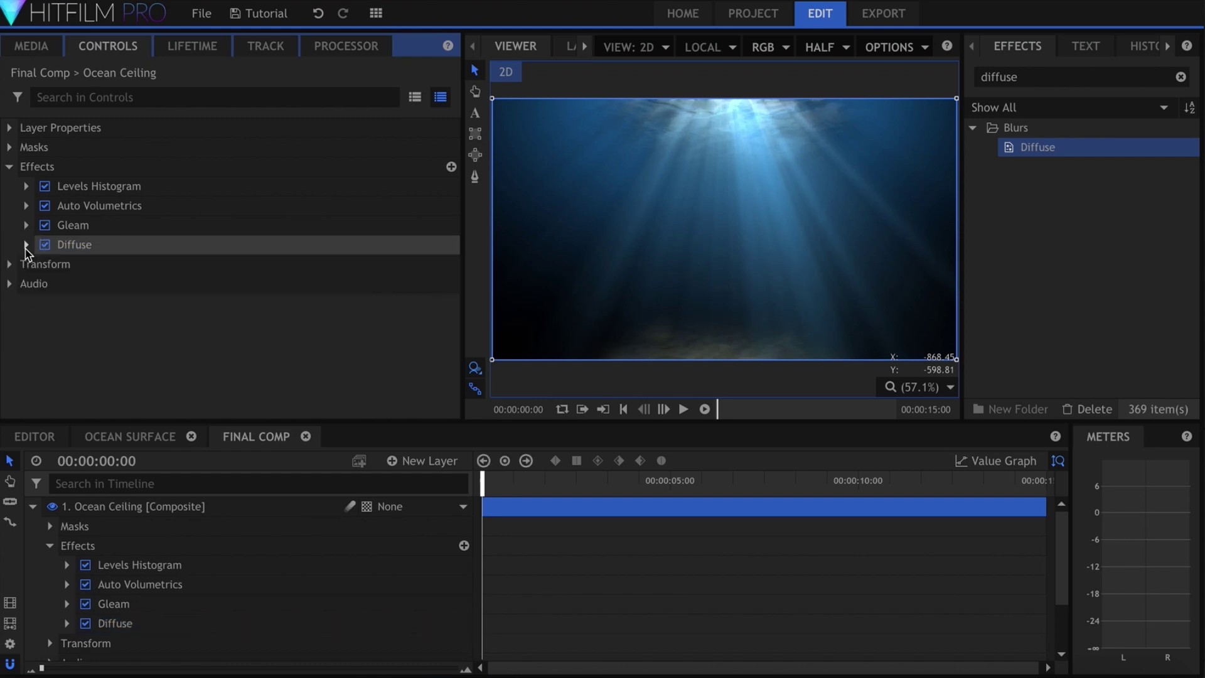
click(31, 46)
click(120, 226)
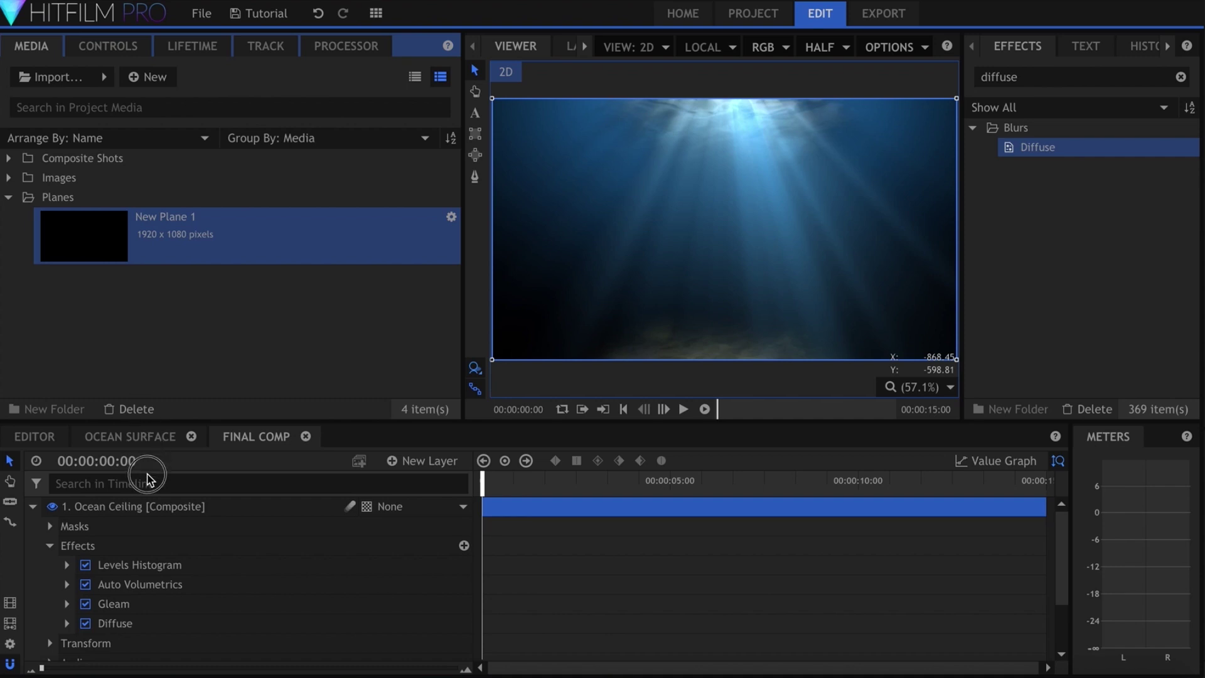
Add New Plane 1 atop the comp and give it Energy-type Fractal Noise.
drag(146, 481, 153, 500)
triple_click(1036, 76)
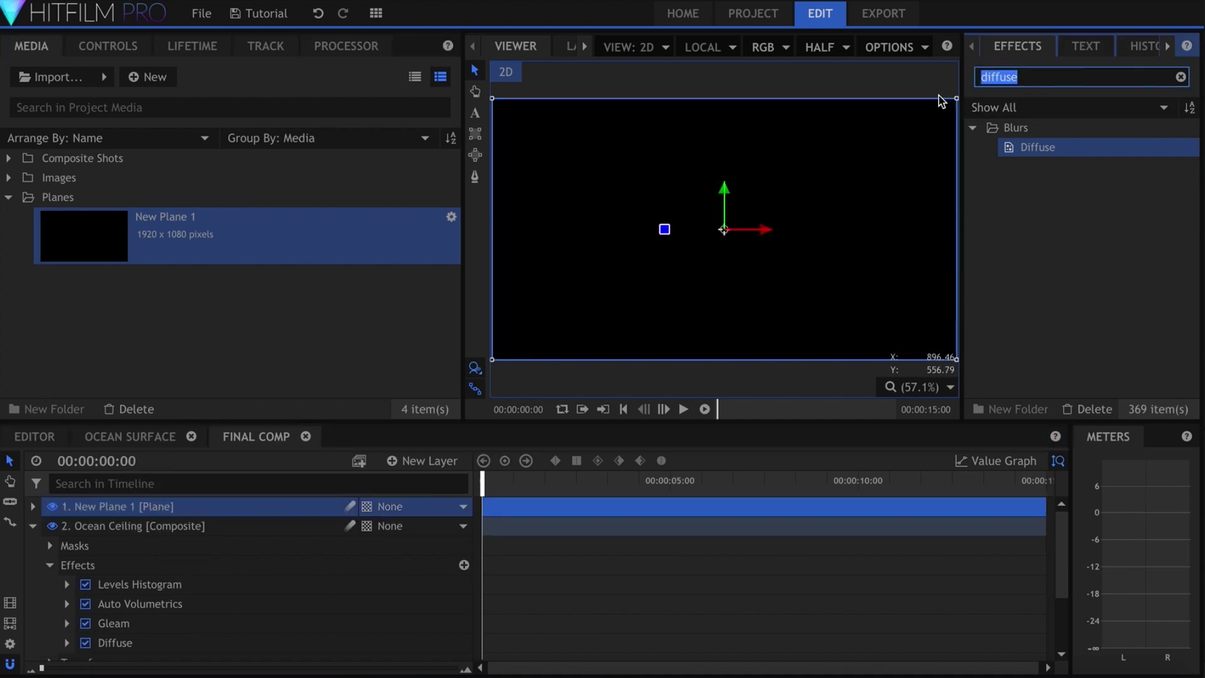
text(fract)
click(1031, 168)
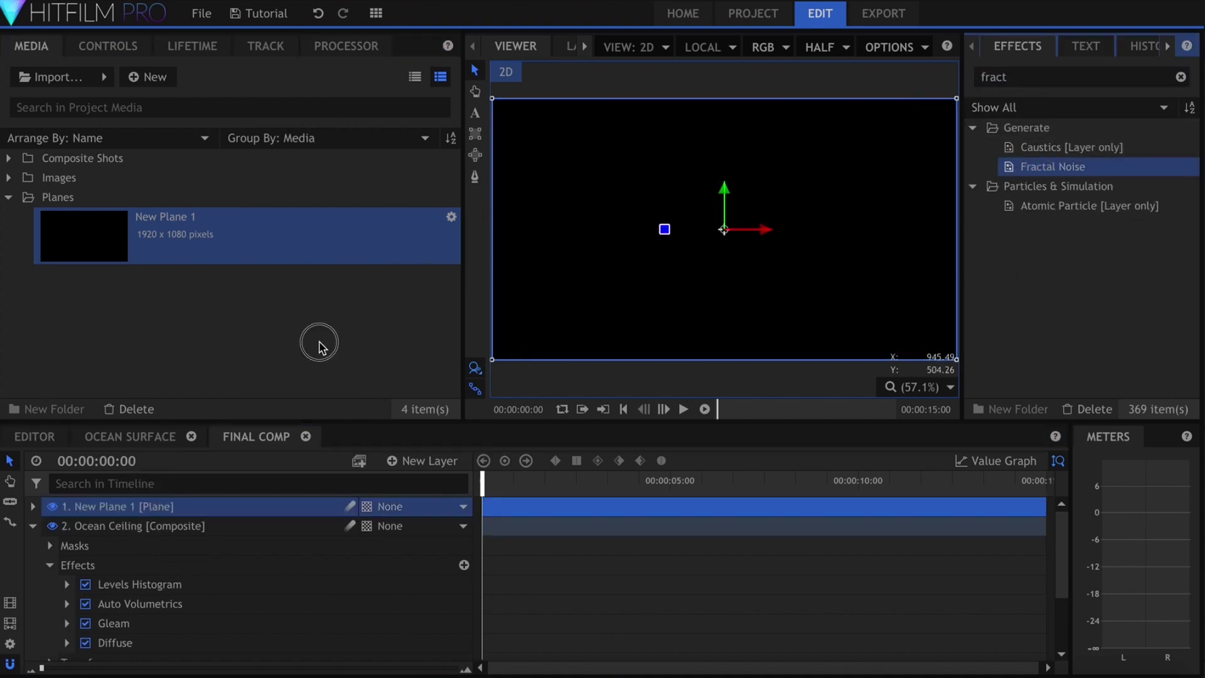
drag(232, 497, 236, 510)
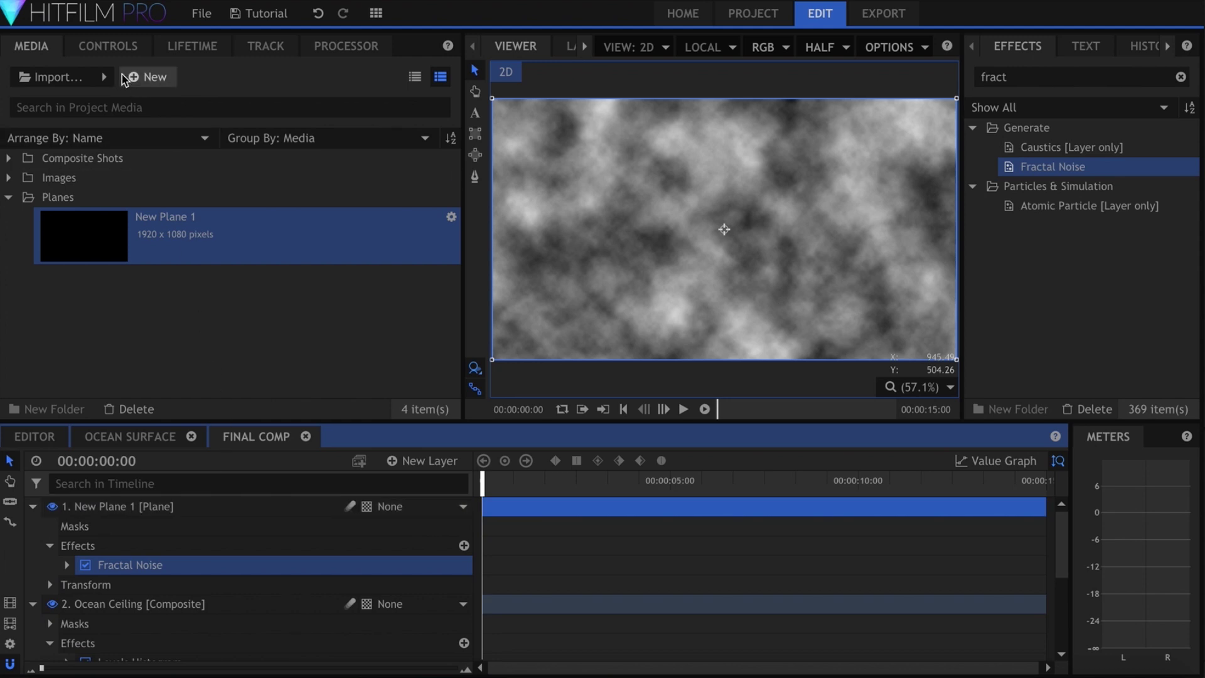
click(105, 46)
click(26, 187)
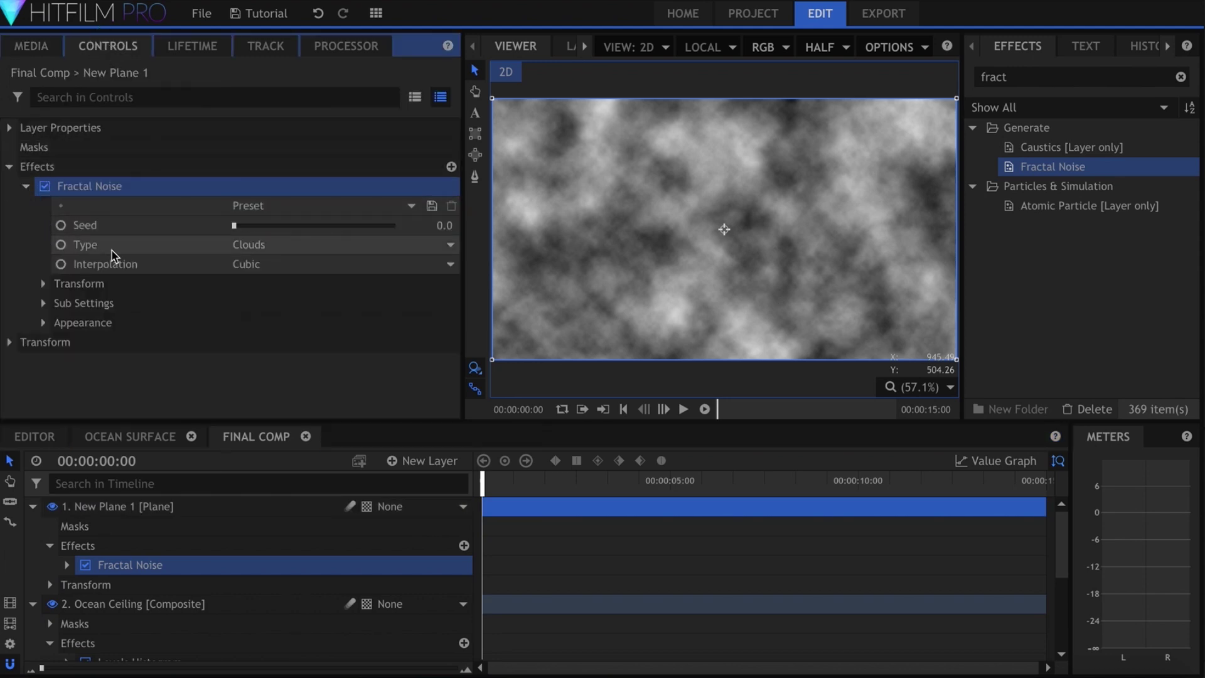
click(311, 245)
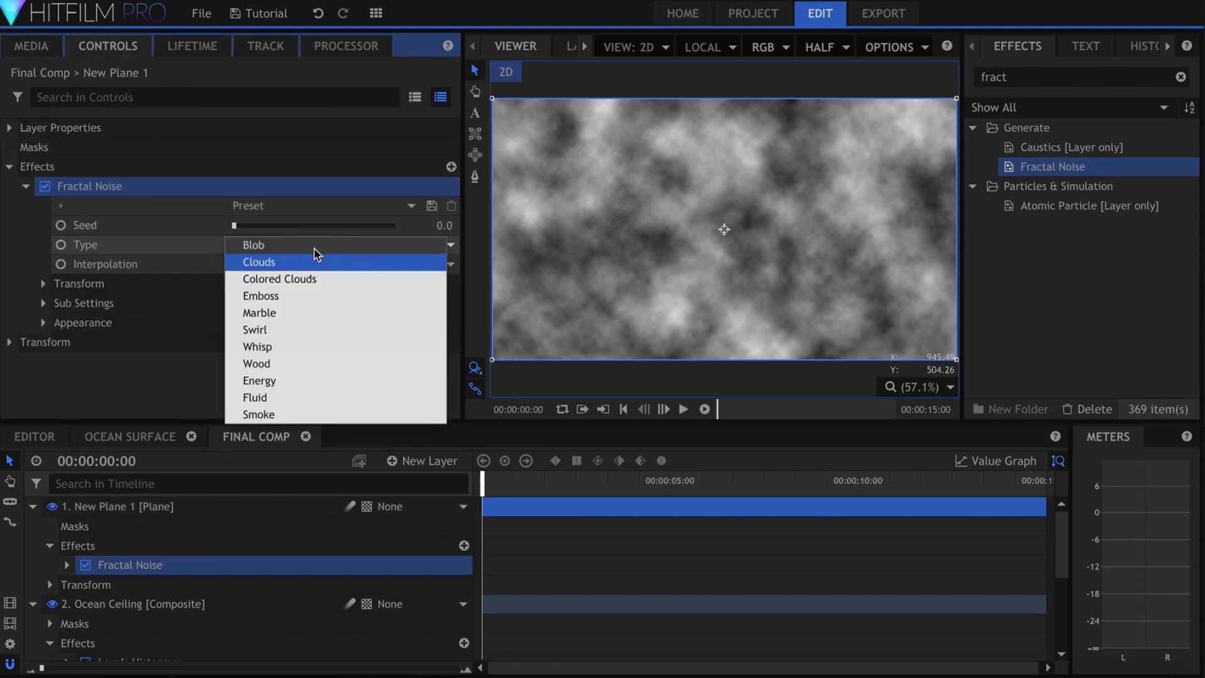
click(312, 381)
click(304, 386)
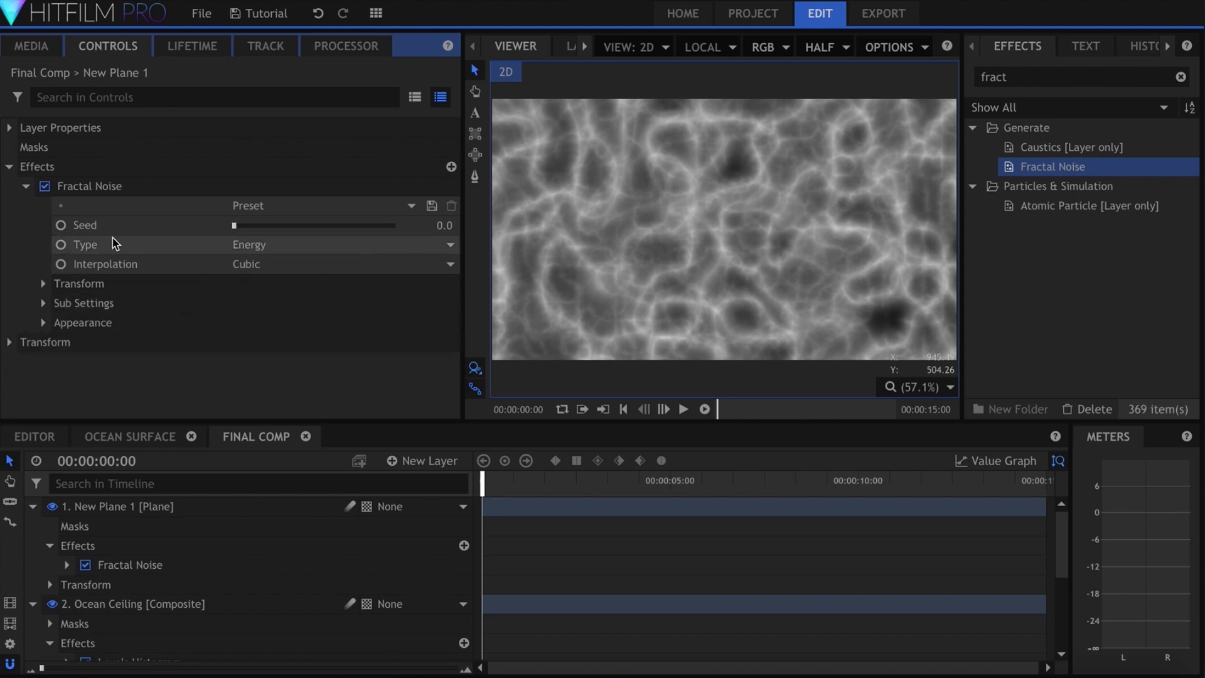
Keyframe the Fractal Noise Seed to 0.5 at the end of the comp.
click(58, 226)
key(End)
click(434, 225)
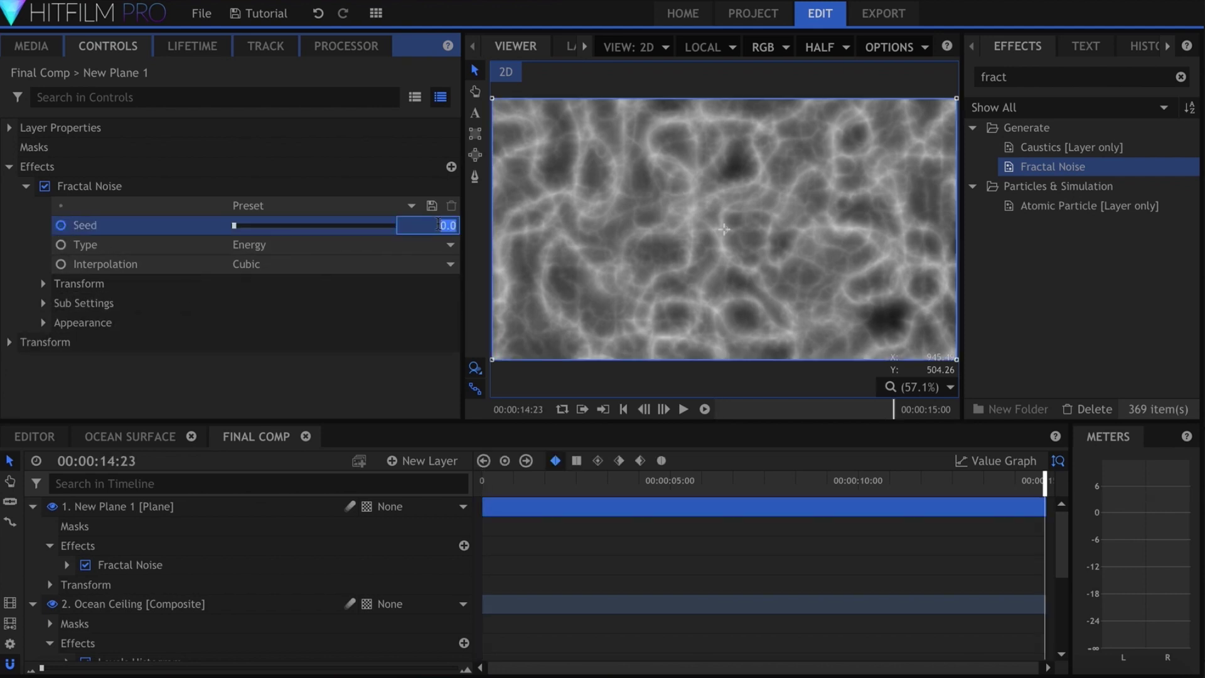
key(Return)
key(Home)
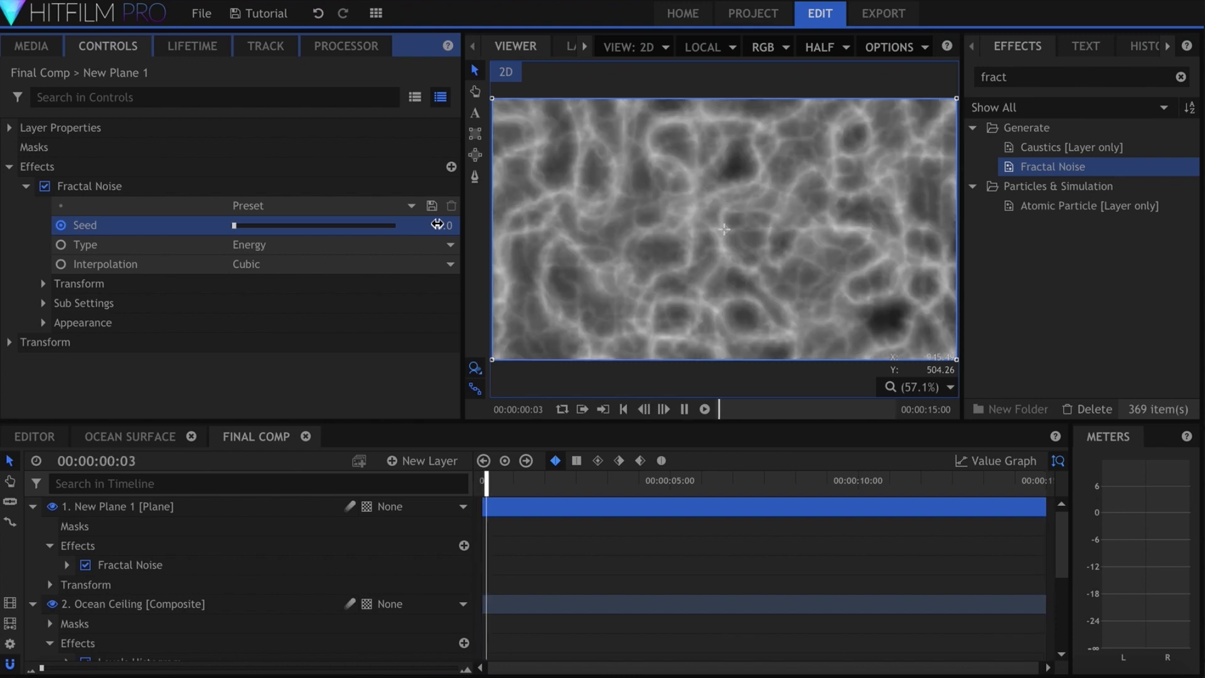
Set the Fractal Noise Transform scale to 300 px.
key(space)
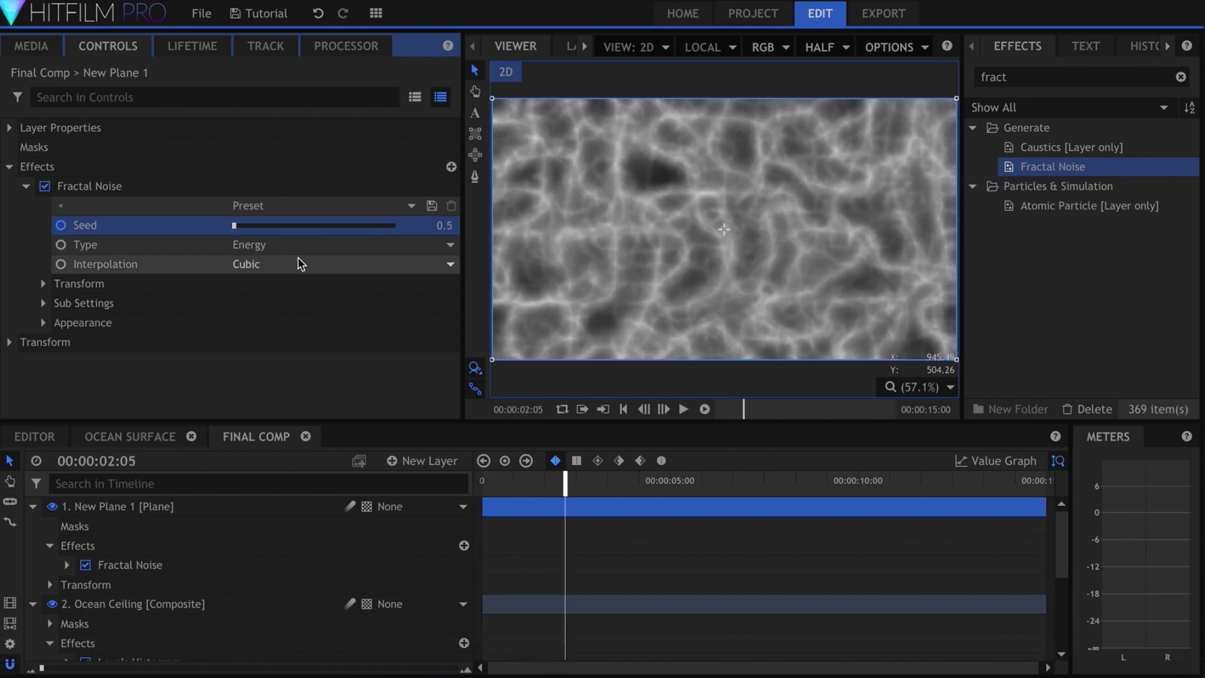
click(41, 285)
scroll(47, 300, down, 1)
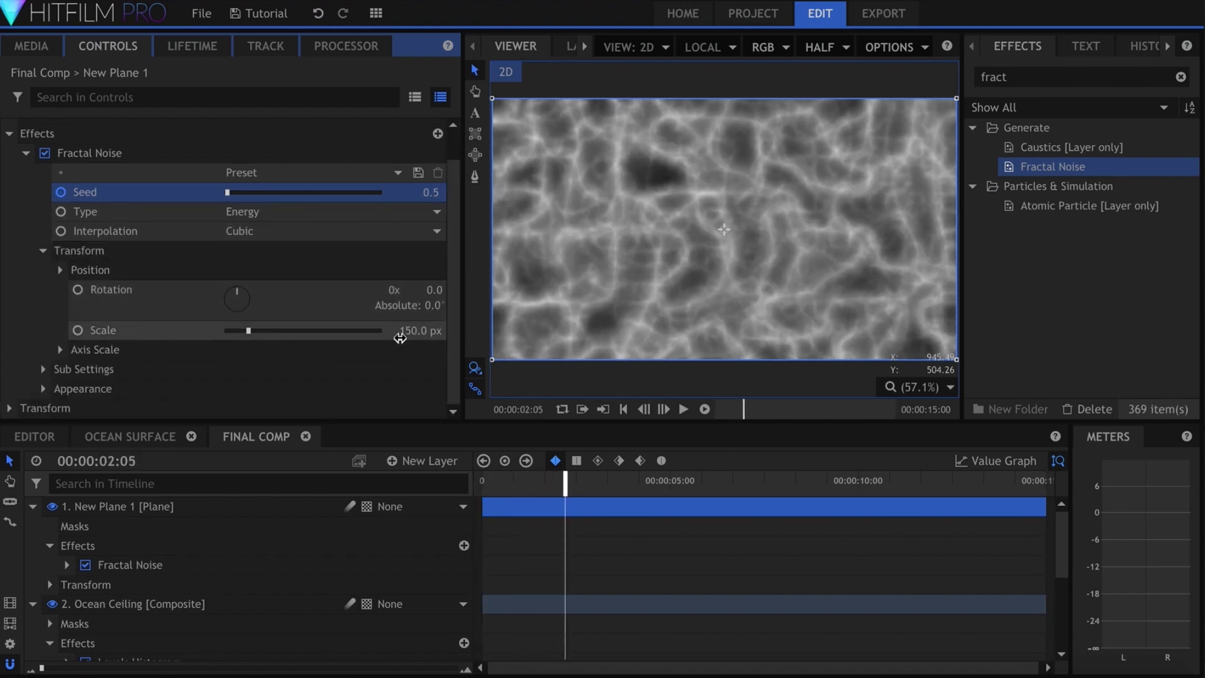
click(400, 338)
text(300)
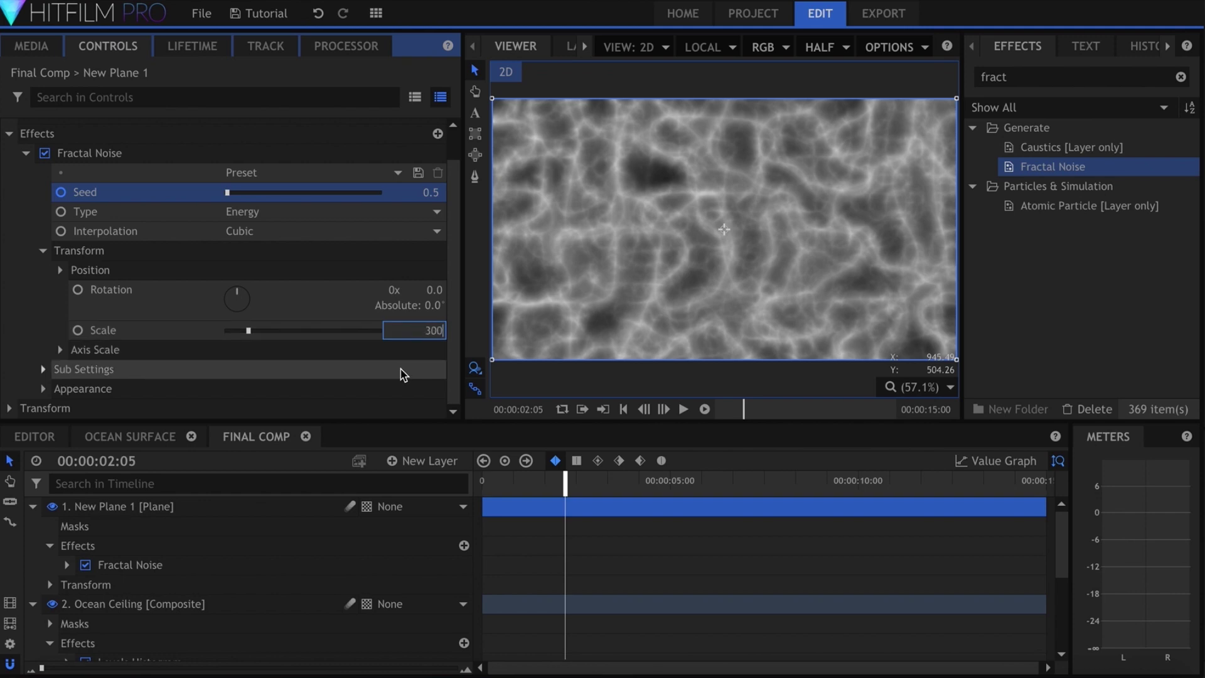
key(Return)
Blend the plane in Overlay mode, rename it Fractal Noise, and set opacity to 45%.
right_click(243, 503)
mouse_move(338, 135)
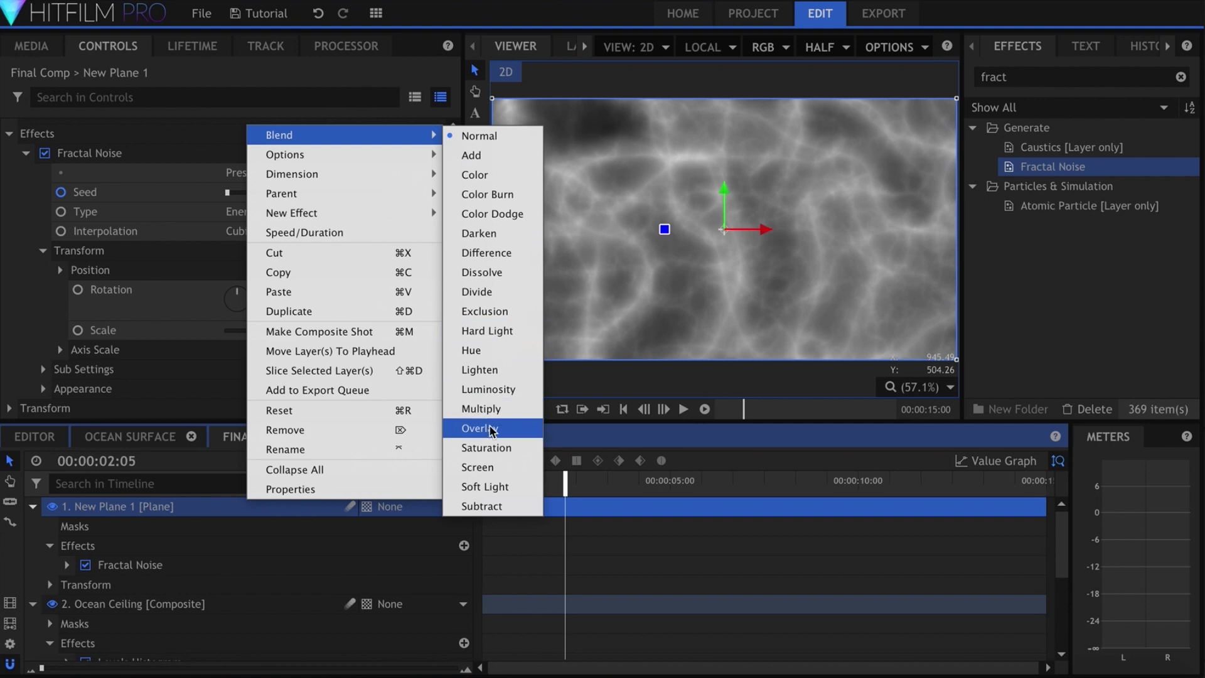
click(485, 429)
scroll(208, 334, up, 2)
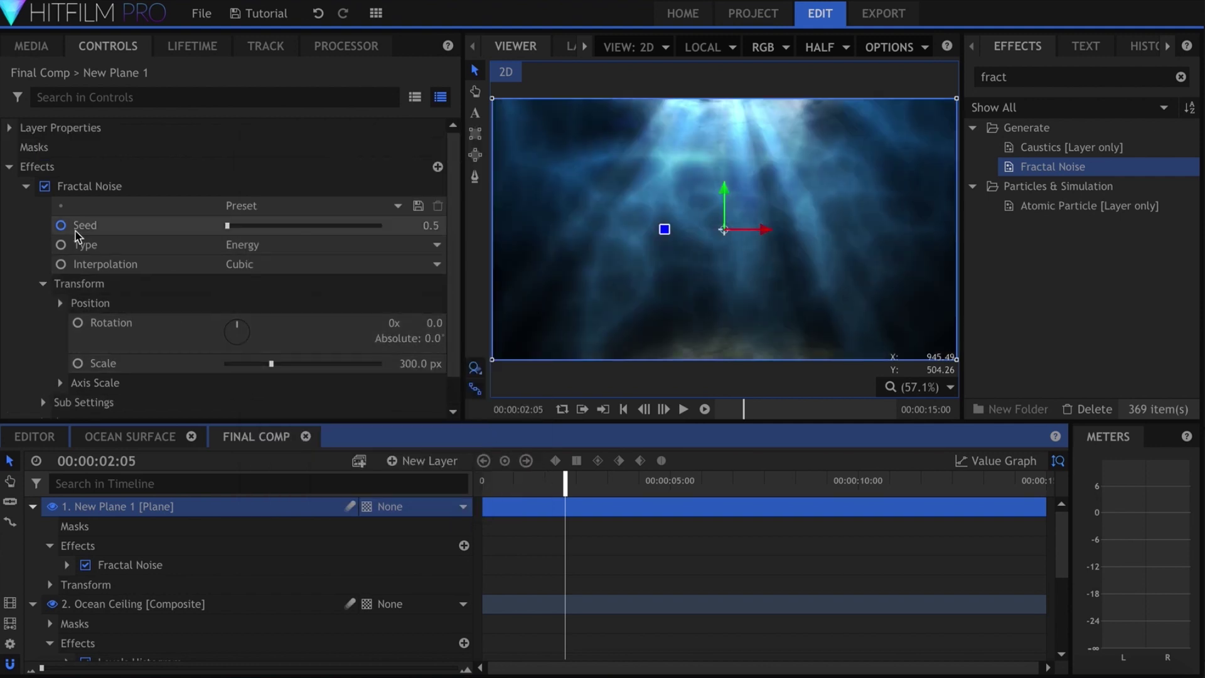
click(27, 185)
click(9, 206)
drag(304, 226, 374, 223)
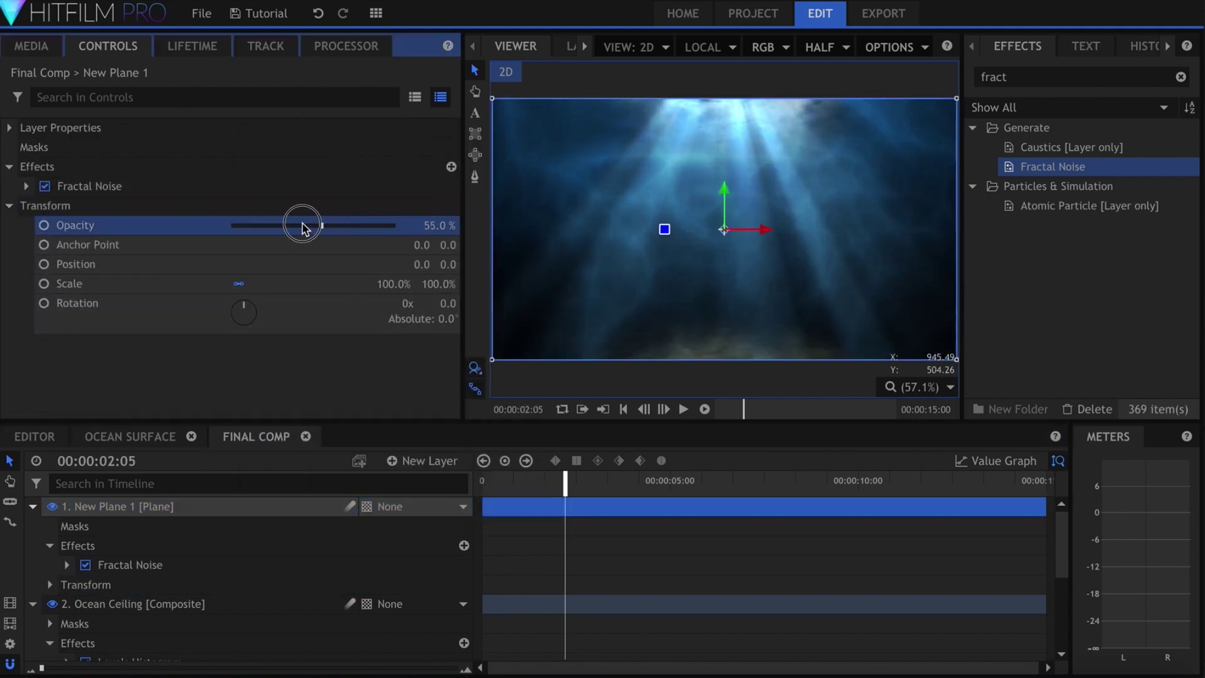
click(390, 373)
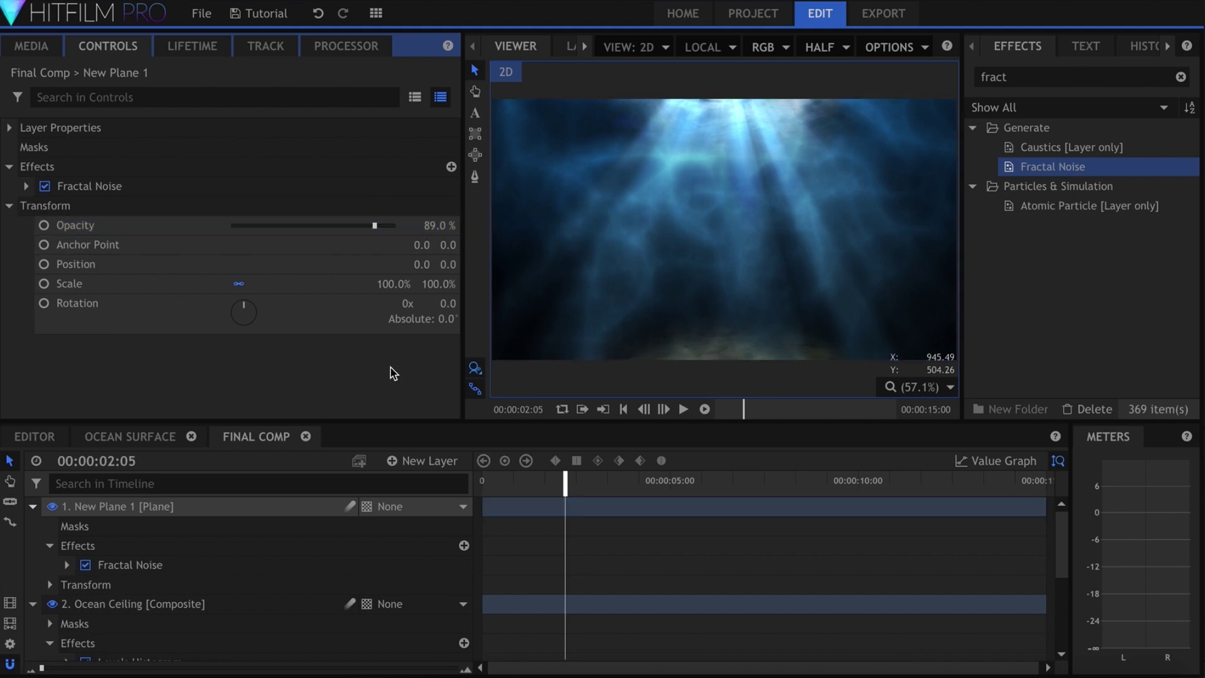
drag(543, 486, 482, 486)
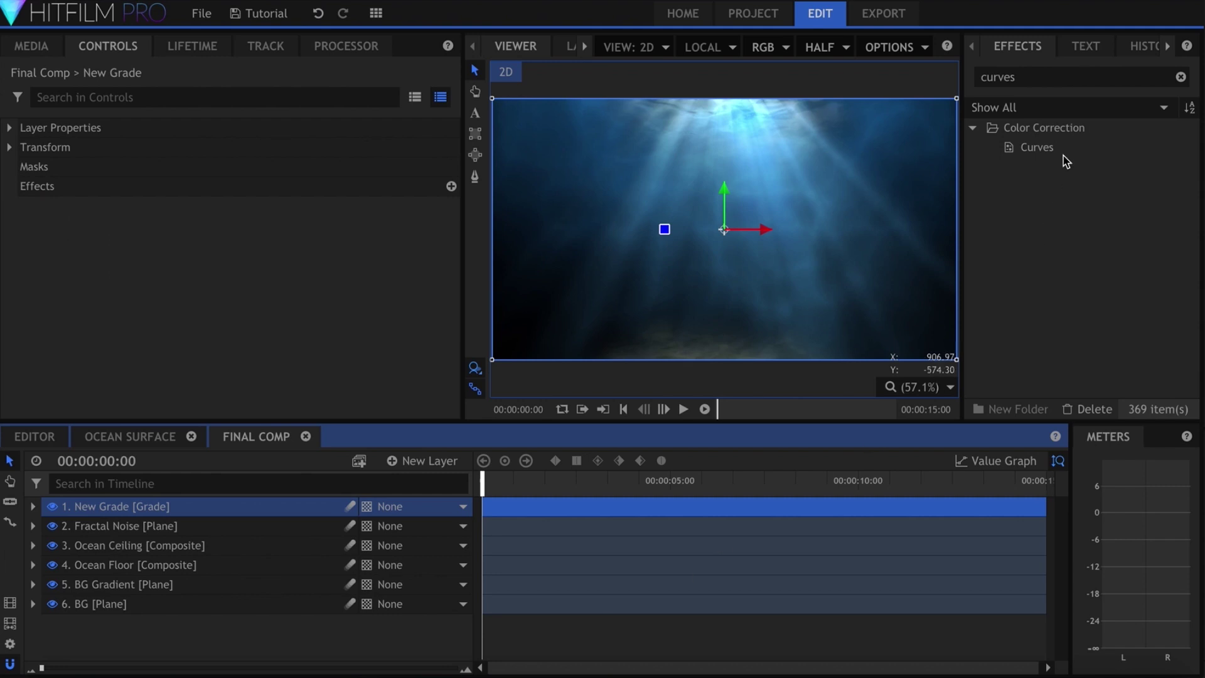
Add Curves to New Grade and bend the Red and Green curves to push the image bluer.
drag(1060, 150, 747, 200)
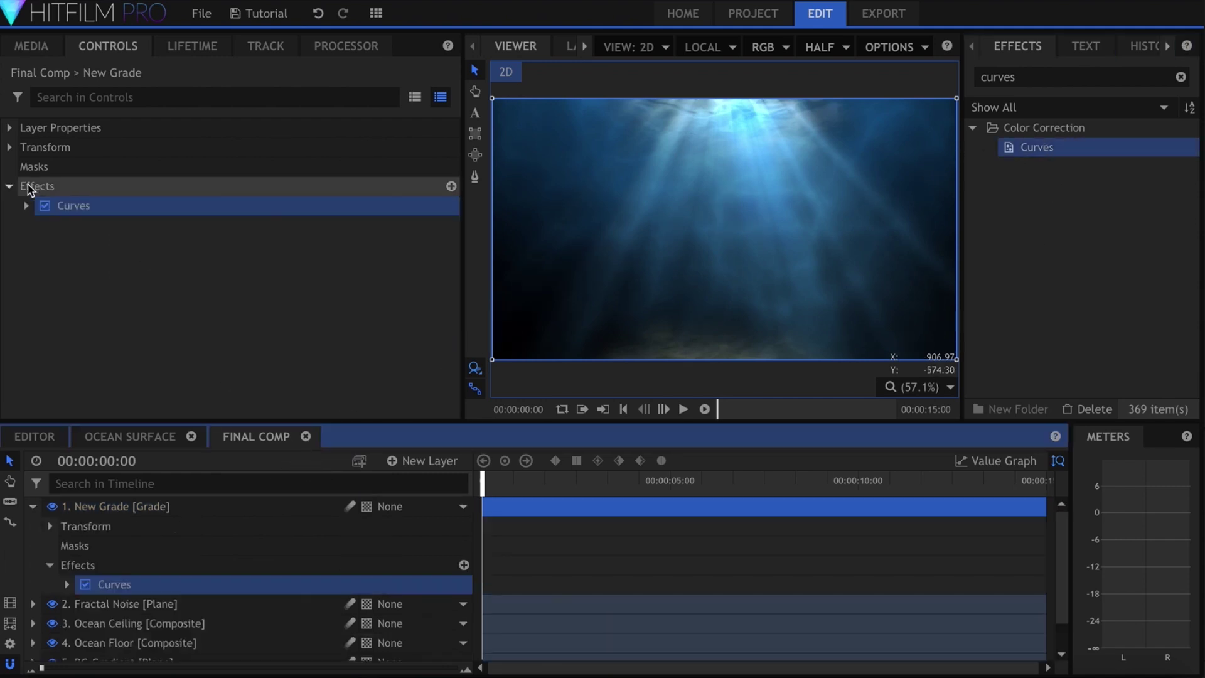
click(25, 205)
click(299, 233)
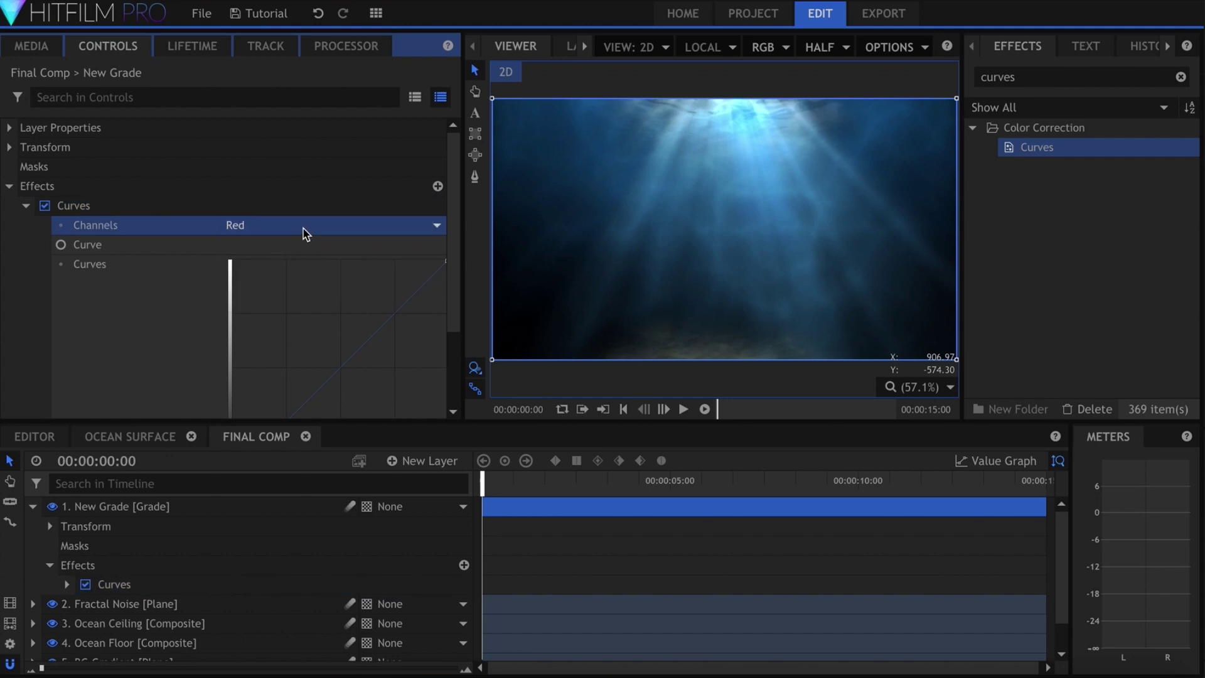
scroll(278, 300, down, 2)
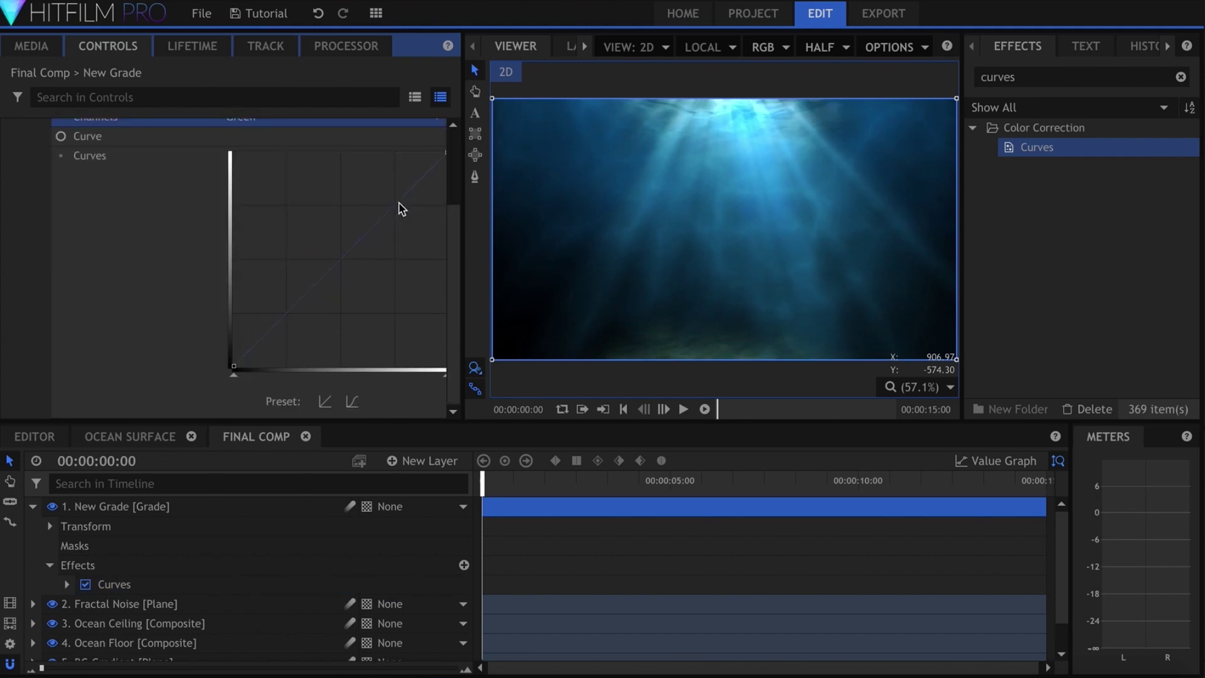
drag(392, 206, 397, 211)
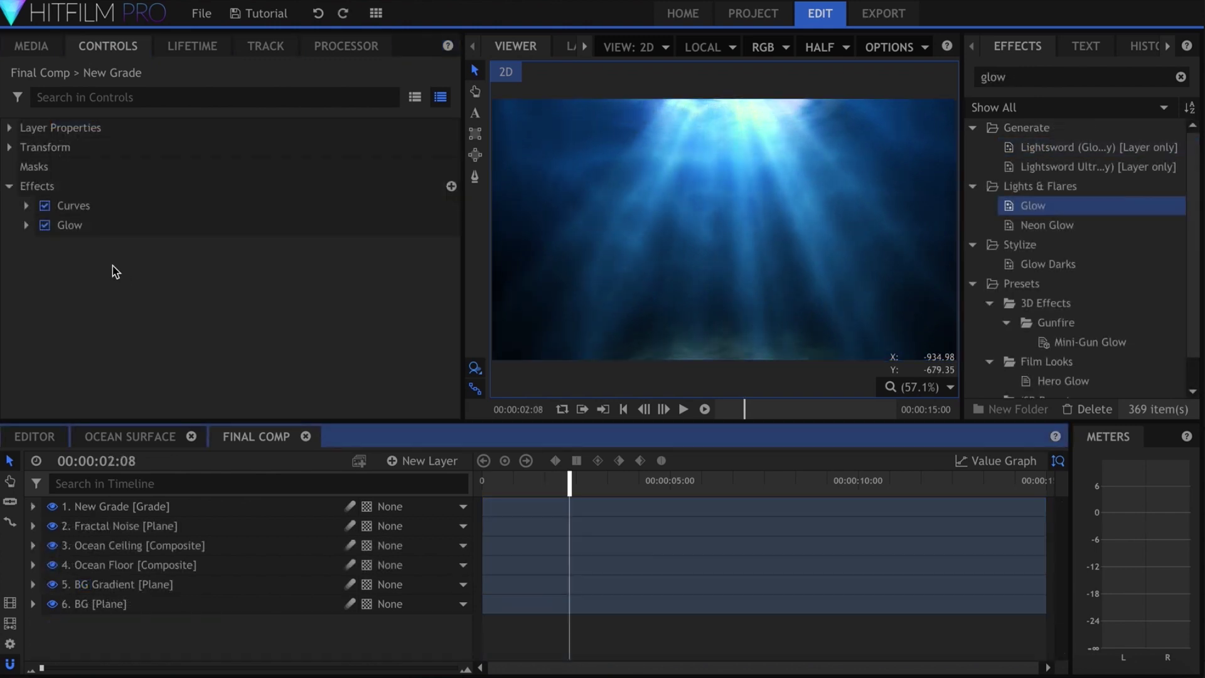
Duplicate the Glow effect and set the second Glow's intensity to 0.7.
click(62, 228)
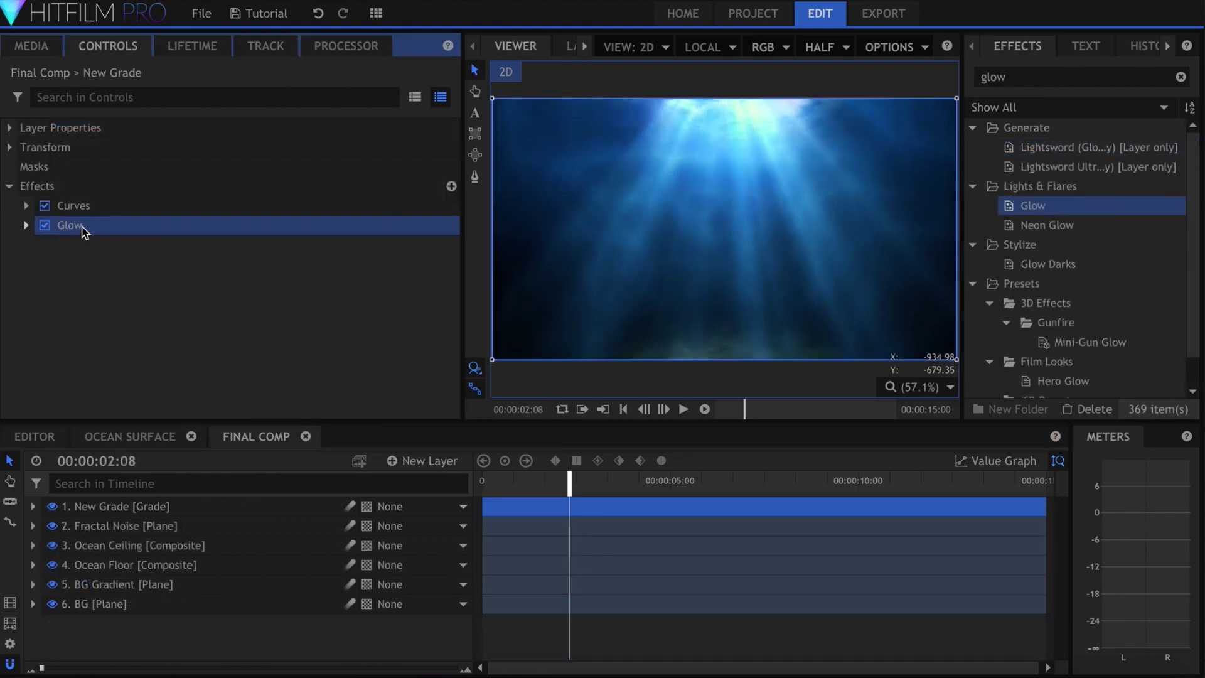
key(ctrl+d)
click(26, 246)
drag(302, 283, 259, 284)
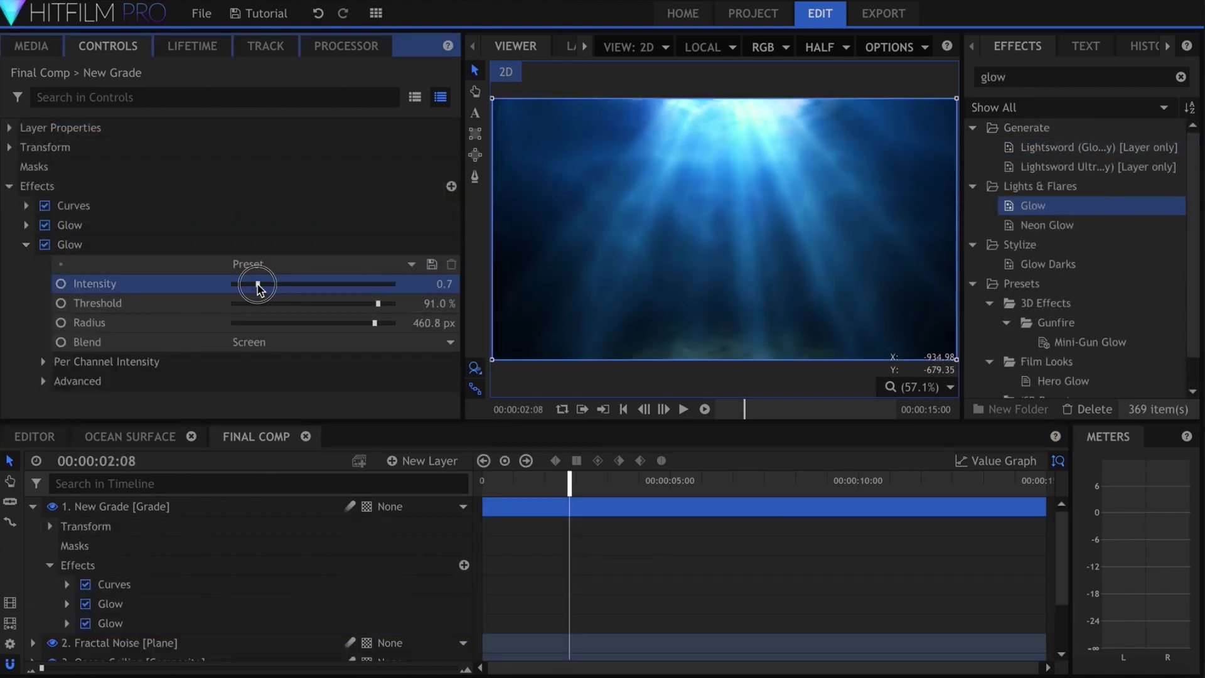
click(26, 245)
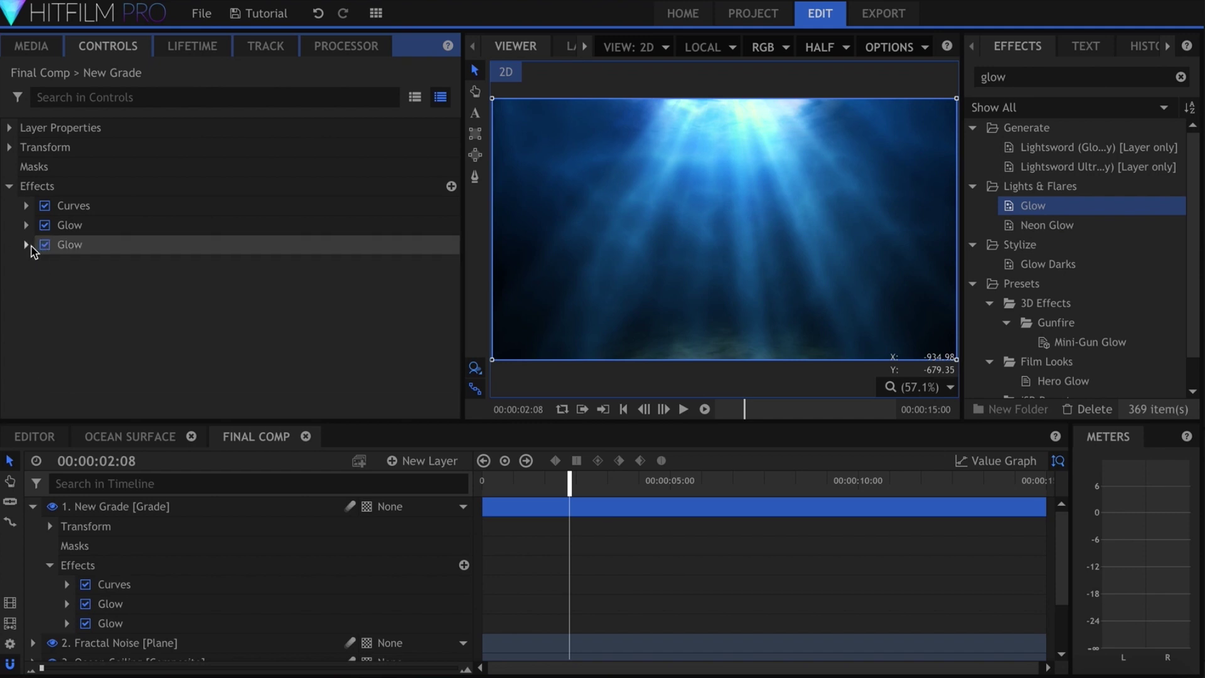
Add Levels Histogram in RGB Combined with input black 0.02 and input white 0.87.
double_click(983, 78)
text(hist)
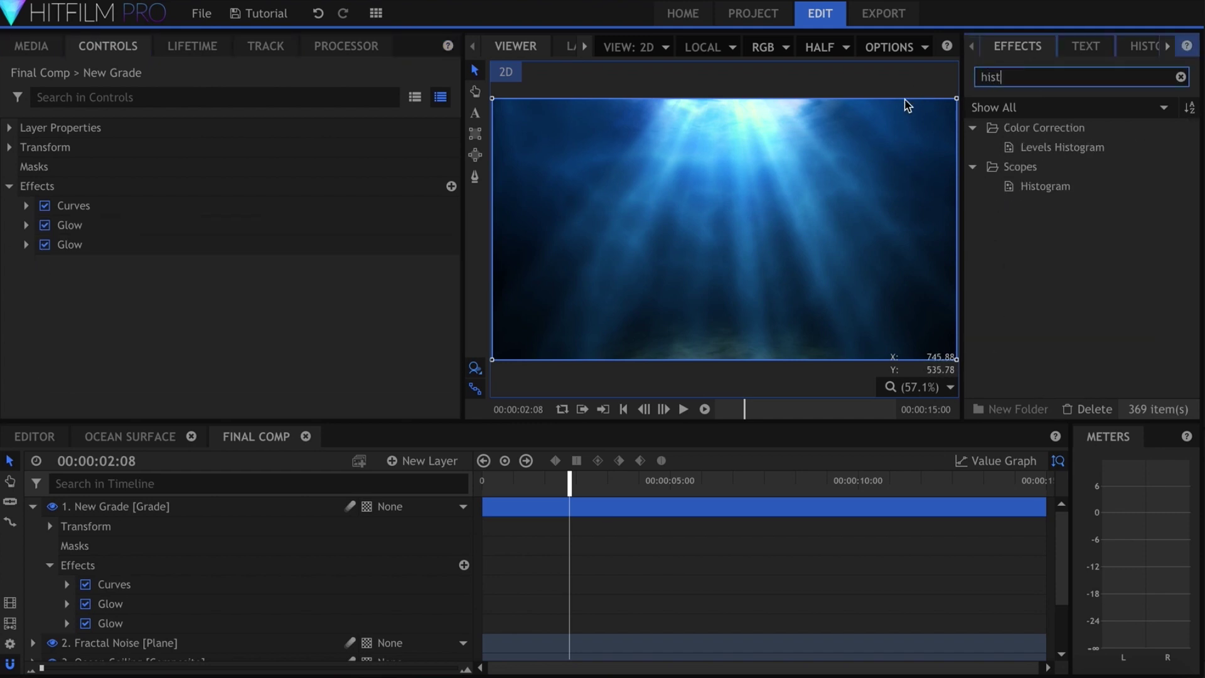
drag(1046, 147, 113, 256)
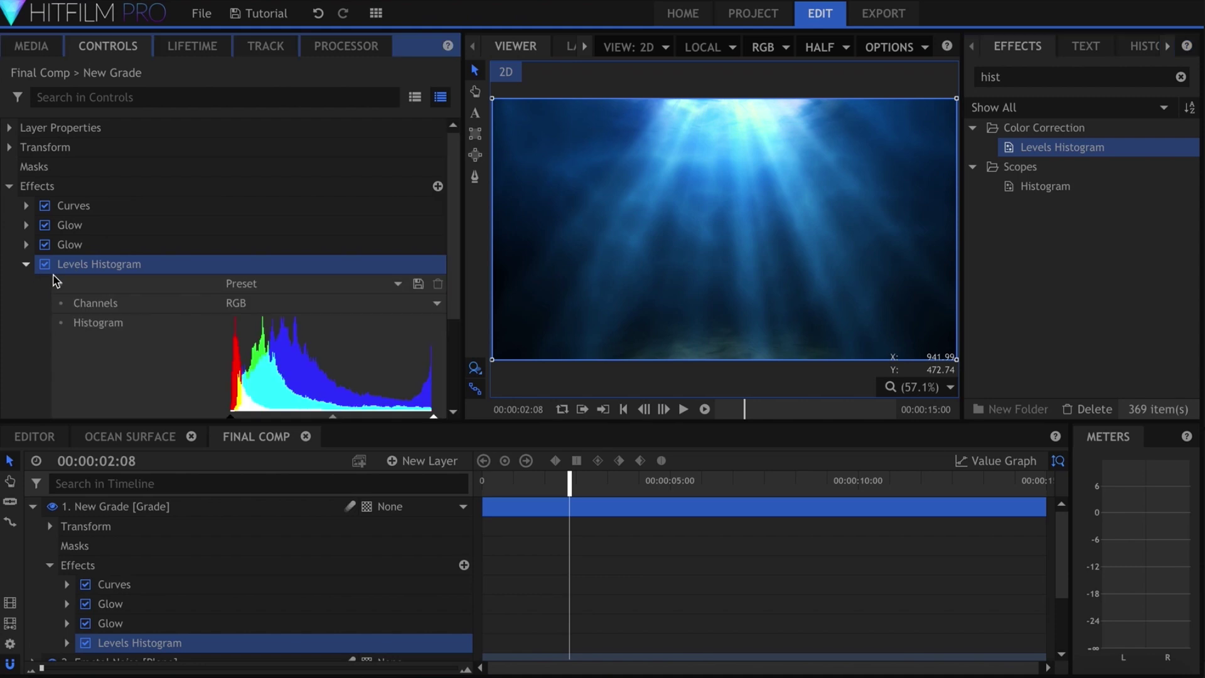
click(298, 314)
scroll(299, 332, down, 3)
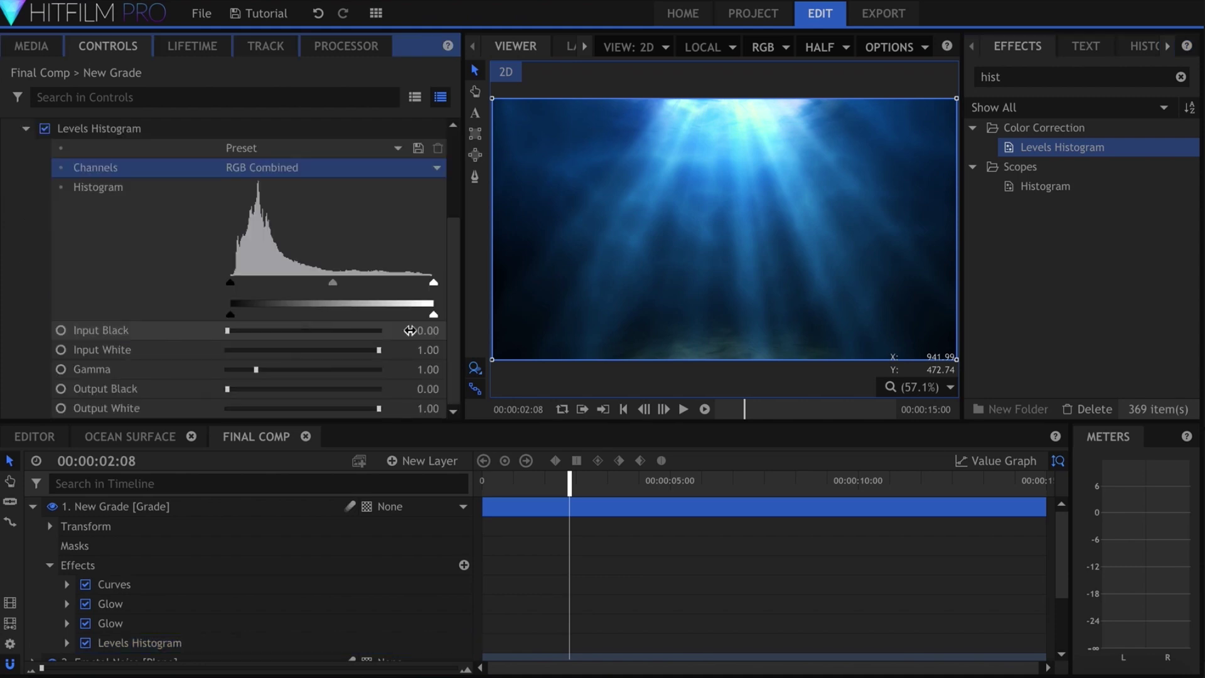
drag(432, 283, 425, 286)
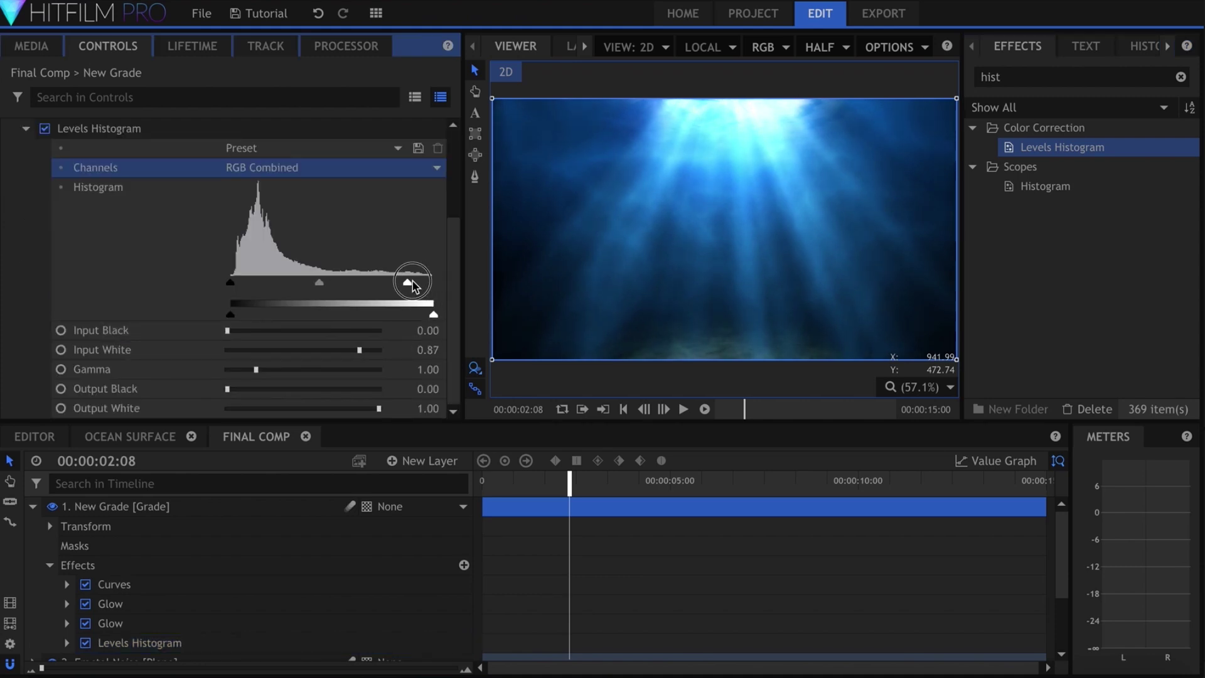
drag(230, 283, 235, 282)
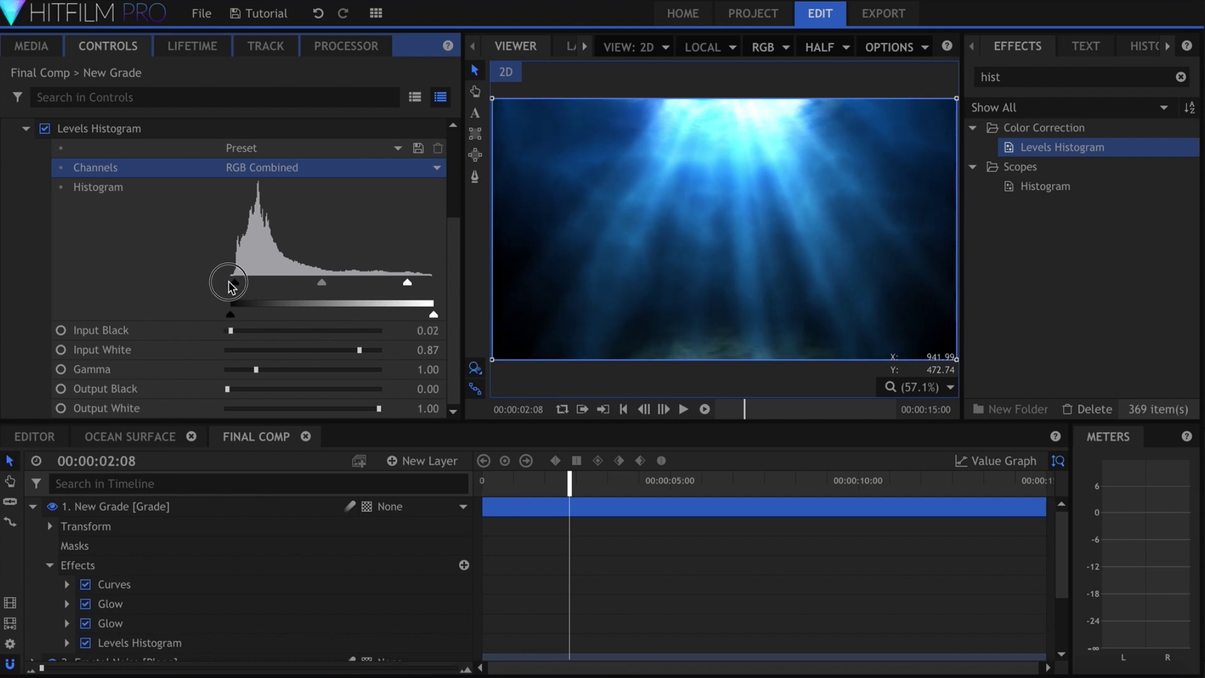
scroll(136, 264, up, 3)
click(25, 264)
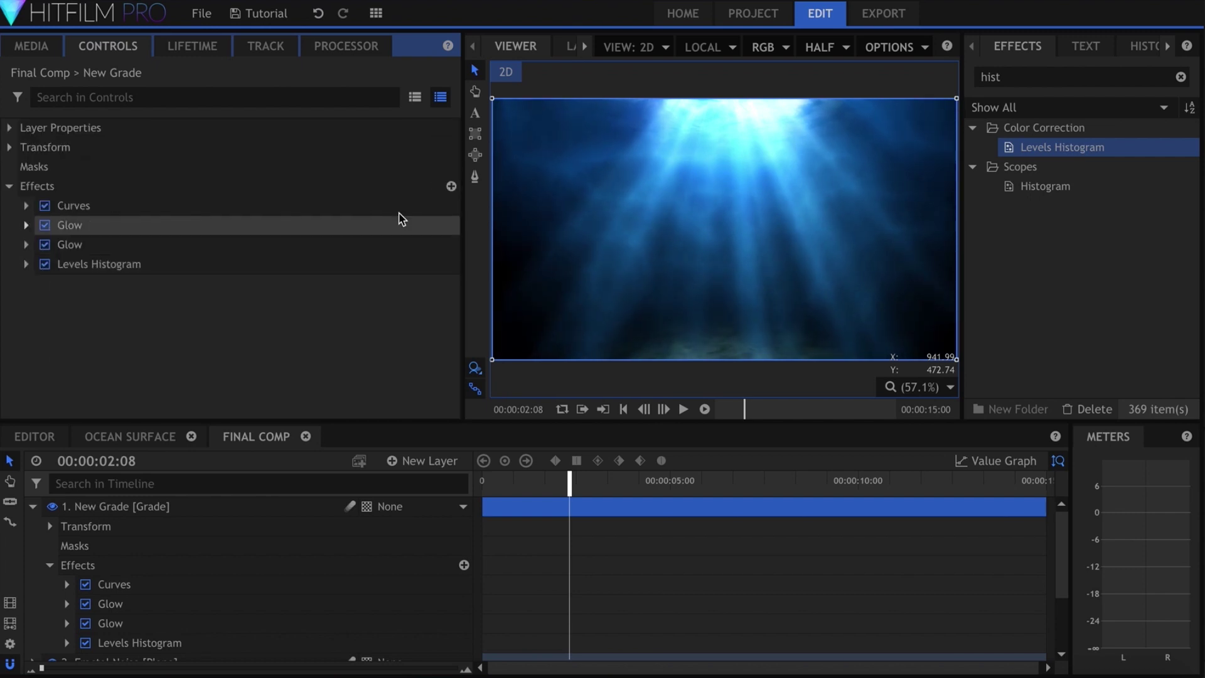
Add a 30% Bleach Bypass below Levels Histogram, then search for grain and select Film Grain.
double_click(1015, 77)
text(bleach)
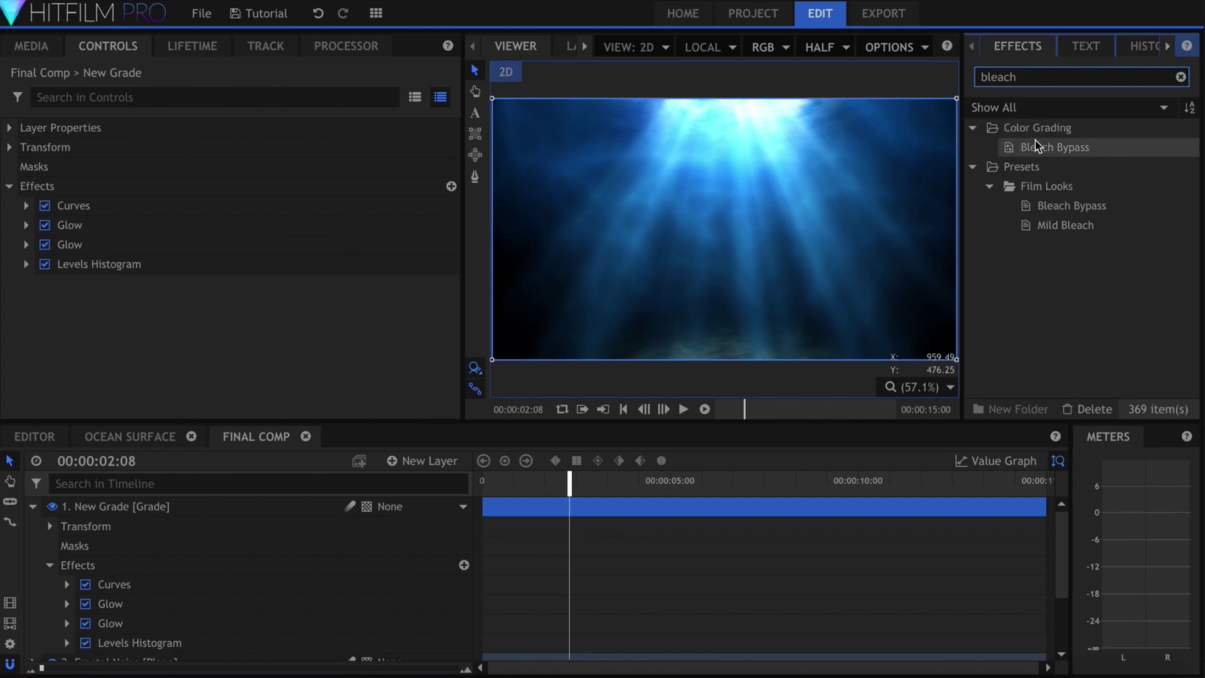
drag(1035, 147, 148, 274)
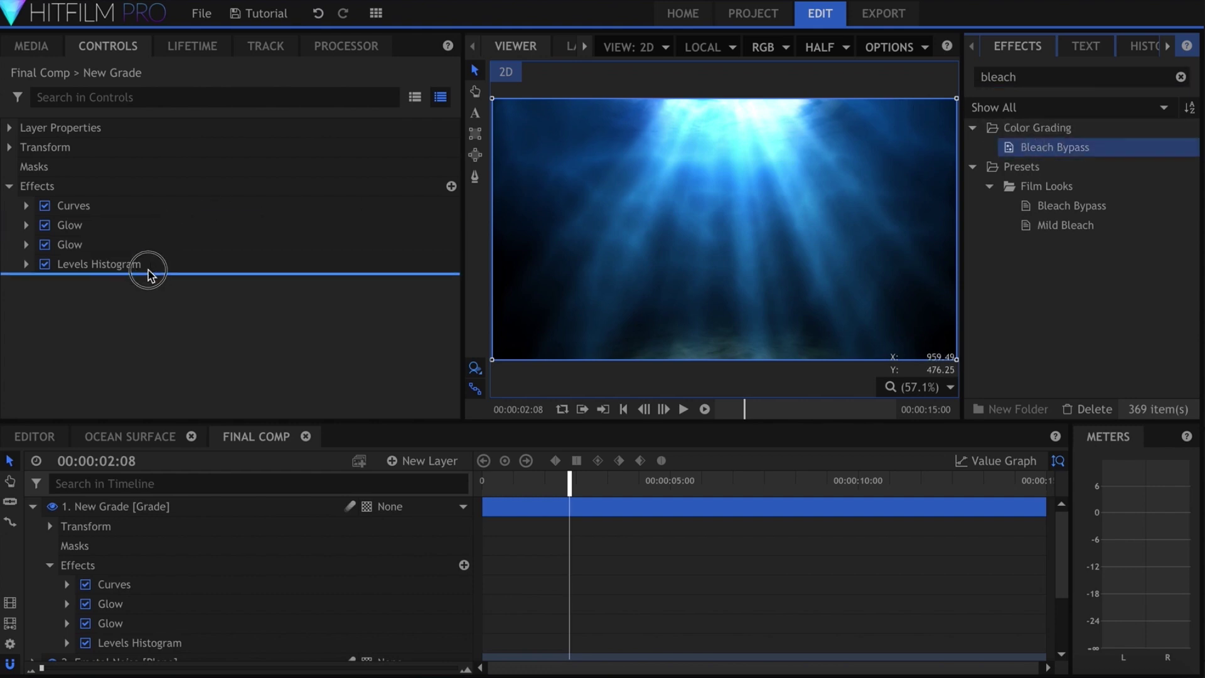
drag(66, 287, 32, 288)
click(25, 283)
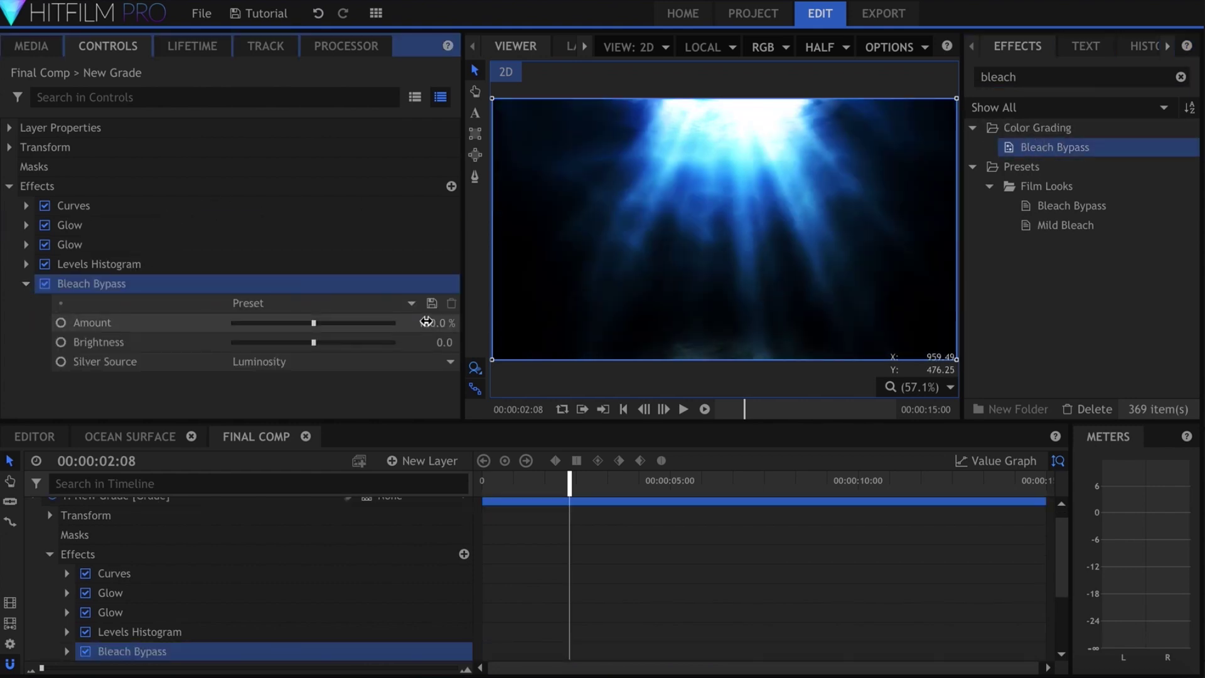
key(Return)
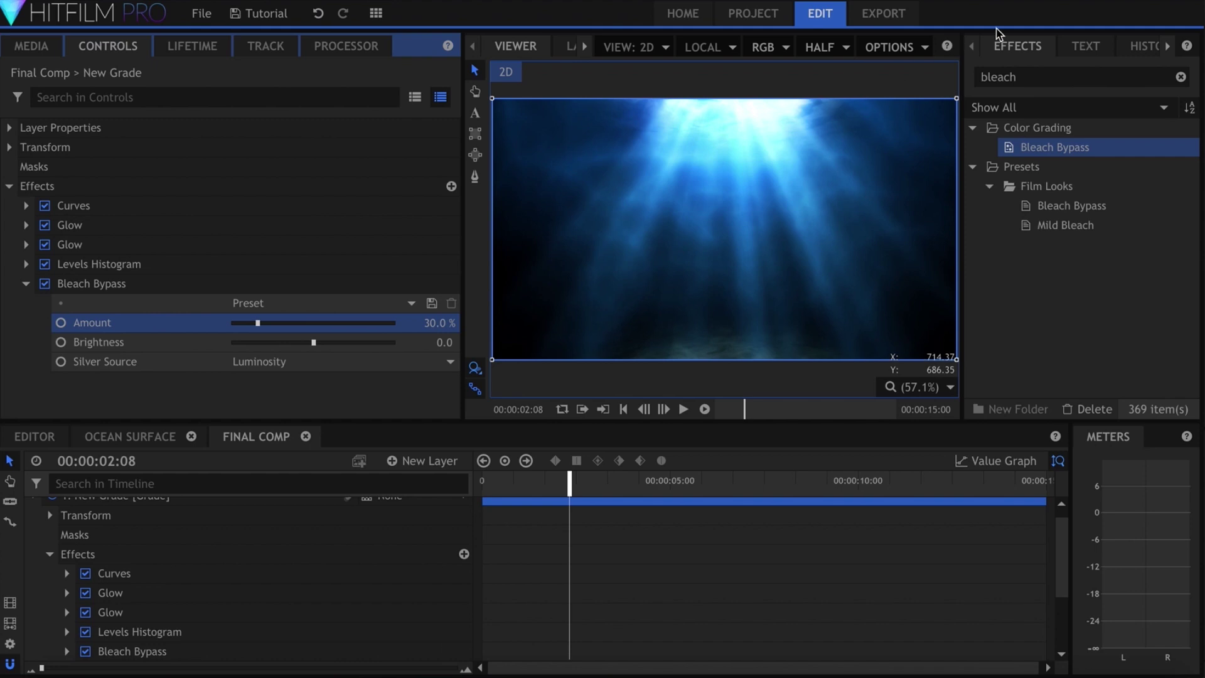
double_click(998, 76)
text(gra)
click(1064, 324)
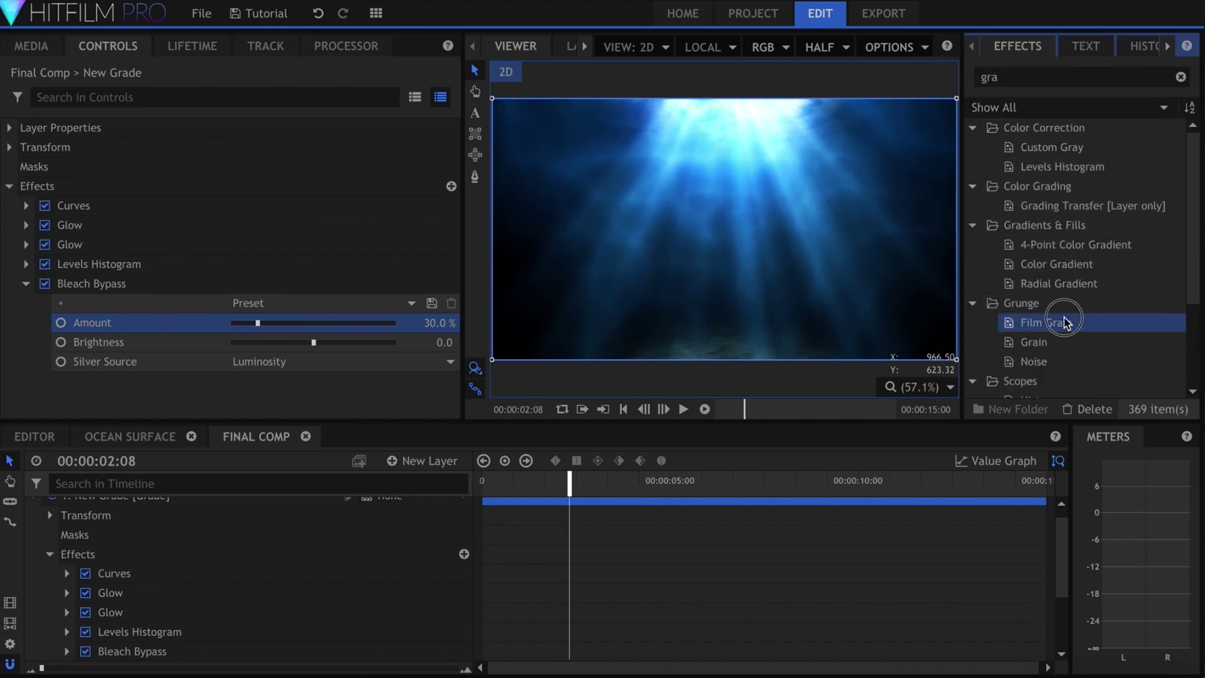